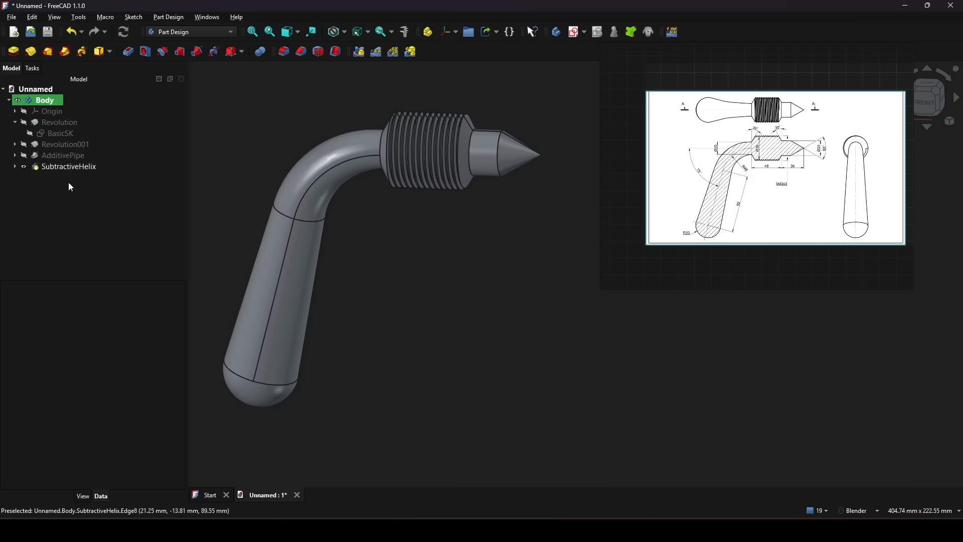
- Edit the BasicSK sketch, set the 20 mm radius at the handle's rounded end to 60 mm, and close the sketch
double_click(66, 134)
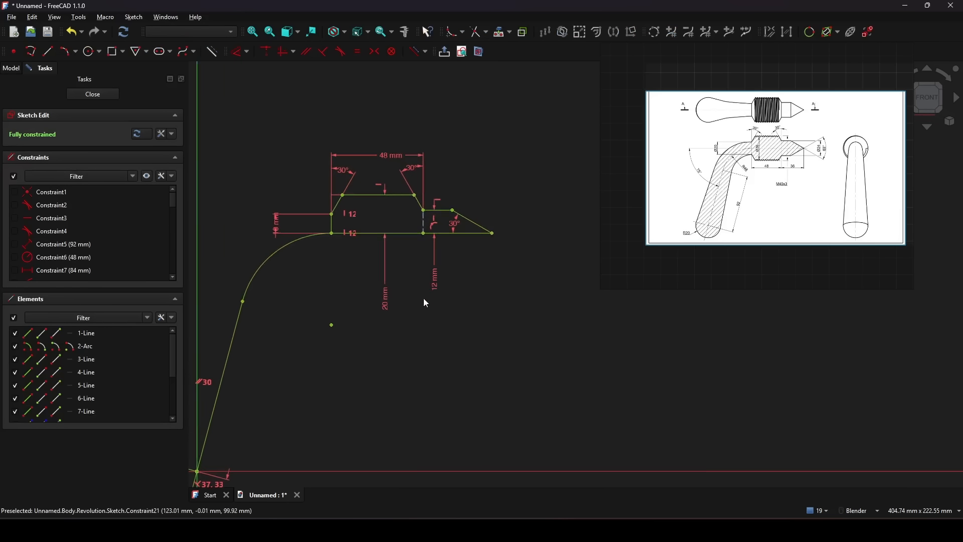
scroll(363, 312, "up", 2)
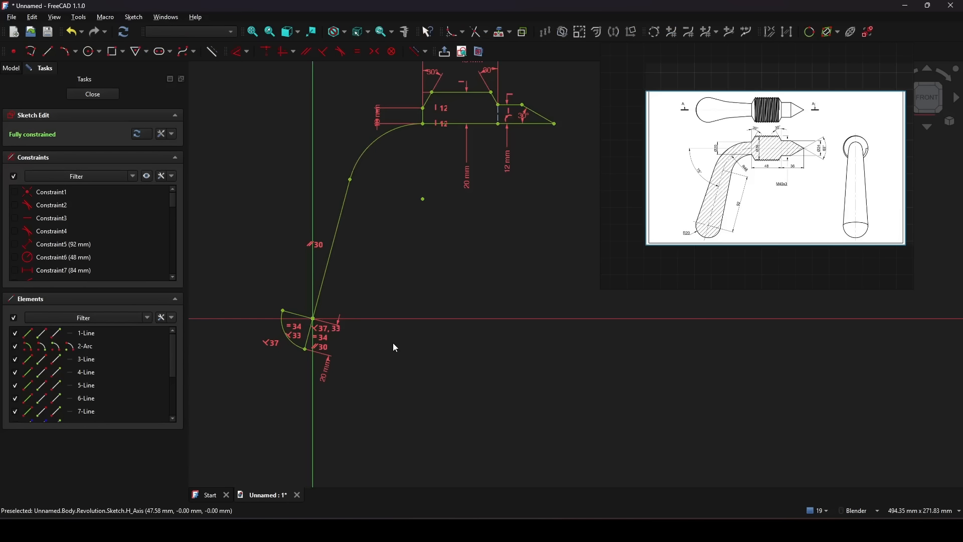
double_click(329, 375)
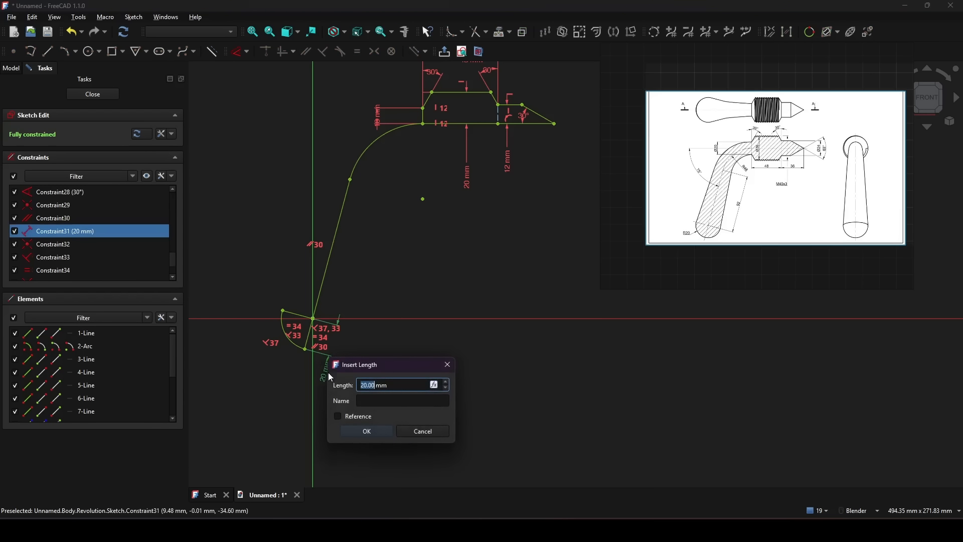
left_click_drag(370, 373, 417, 337)
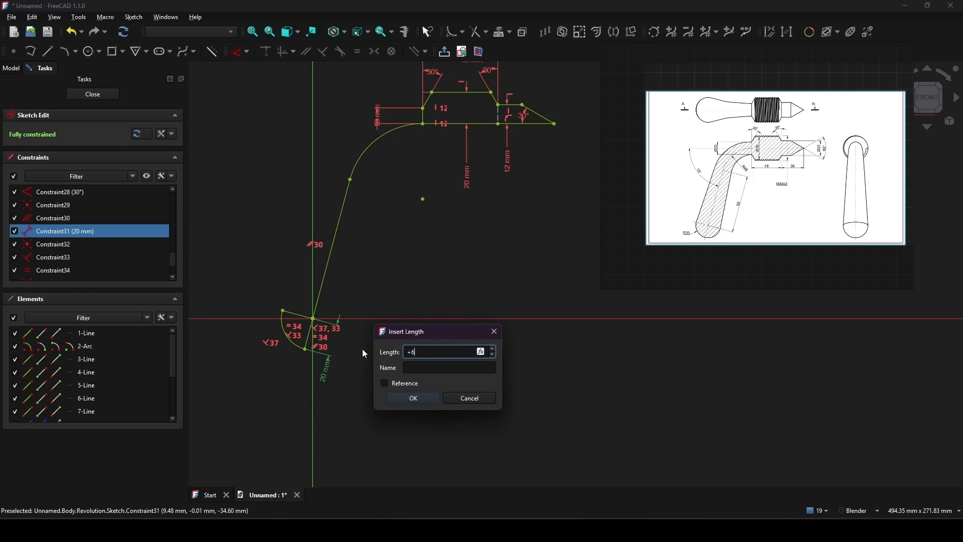
type("+6")
key("Return")
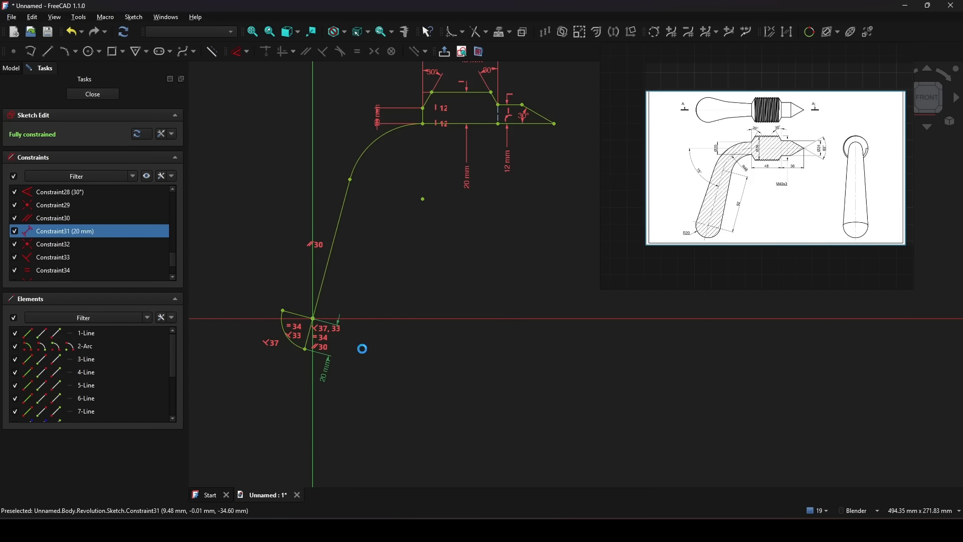
middle_click_drag(406, 347, 430, 359, "shift")
scroll(431, 359, "down", 1)
left_click(94, 95)
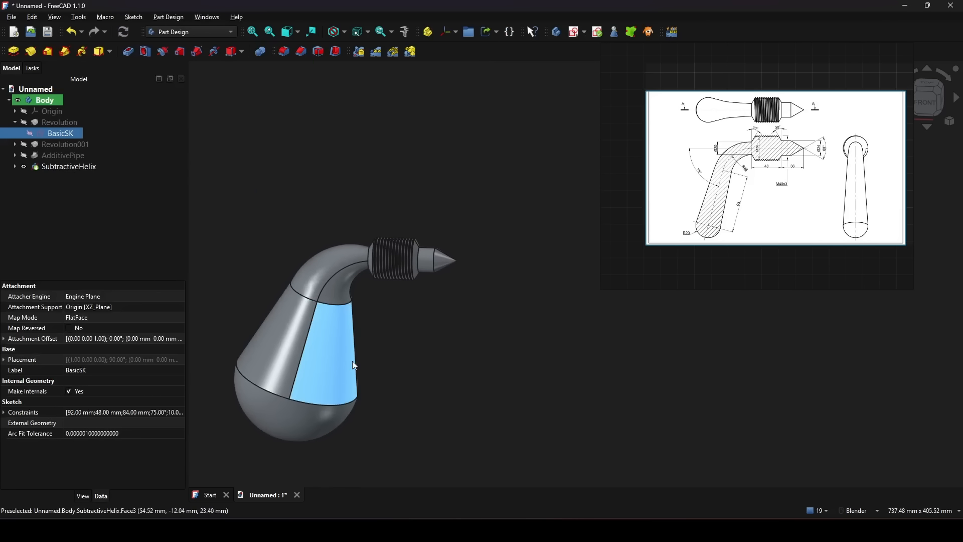
scroll(352, 360, "up", 2)
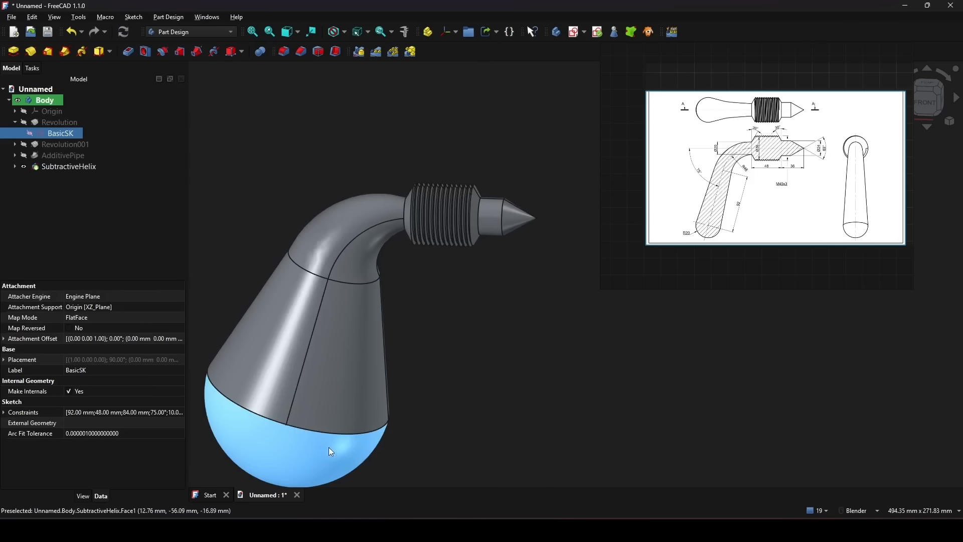
scroll(424, 306, "up", 2)
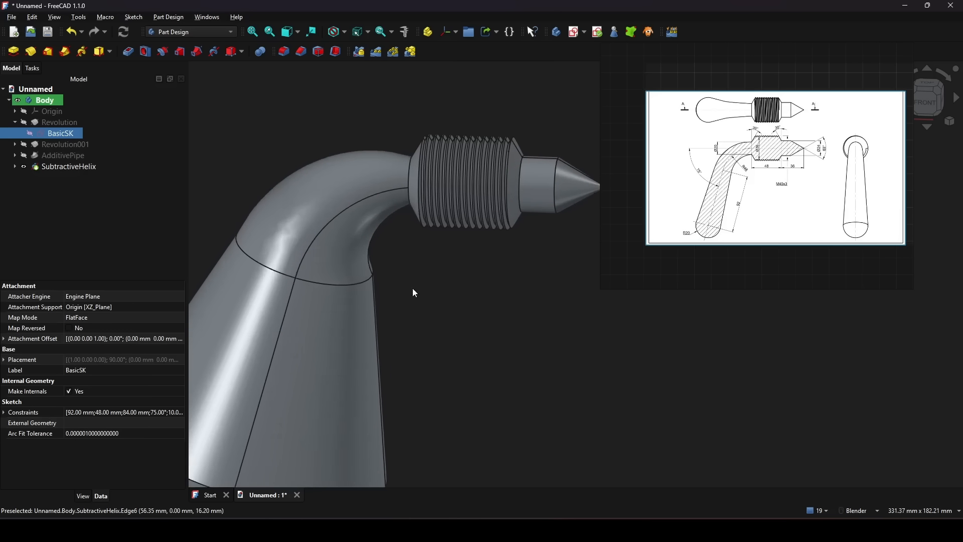
left_click(420, 315)
scroll(420, 311, "up", 2)
scroll(383, 311, "down", 2)
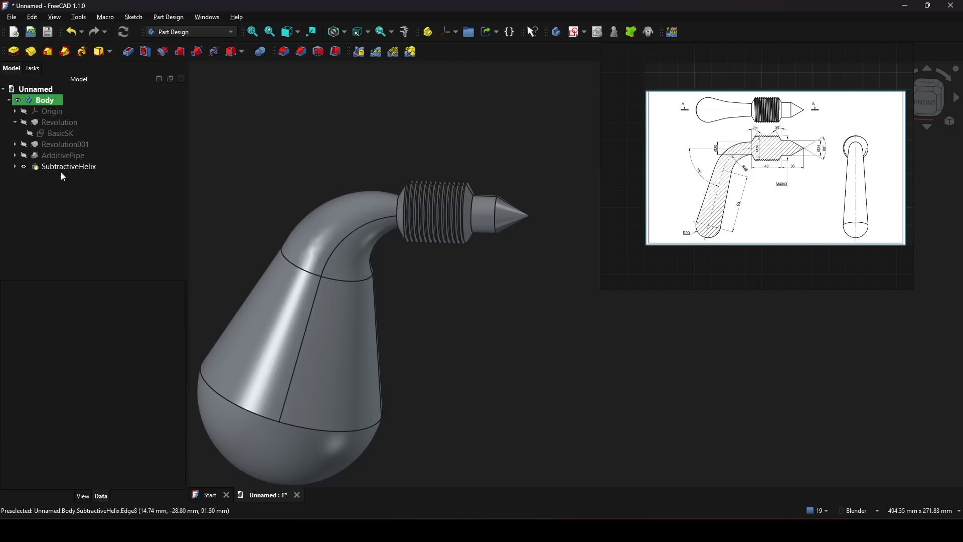
- Reopen the BasicSK sketch for editing and show all of its hidden constraints
double_click(63, 132)
middle_click_drag(406, 331, 424, 228, "shift")
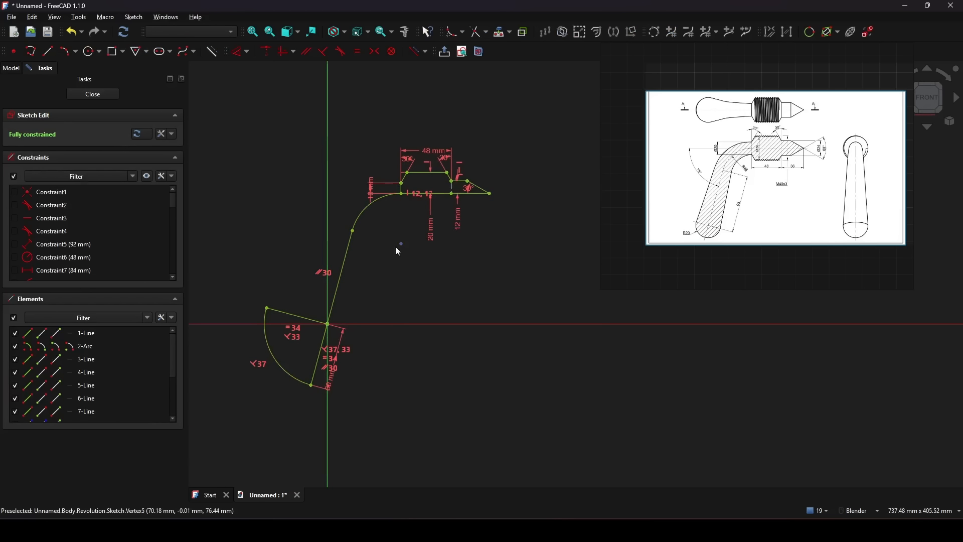
left_click(147, 176)
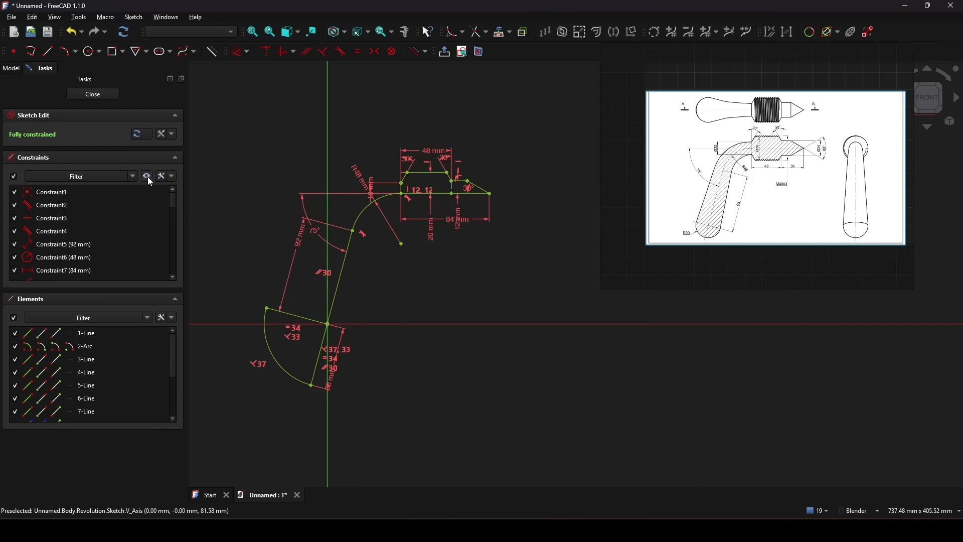
scroll(344, 275, "up", 2)
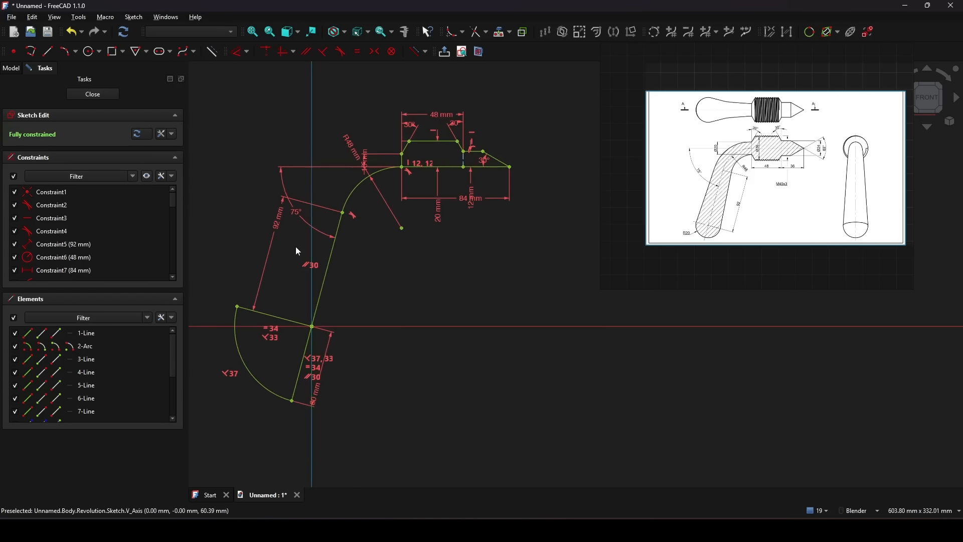
- Set the length of the slanted handle line to 200 mm and close the sketch
double_click(279, 227)
type("200")
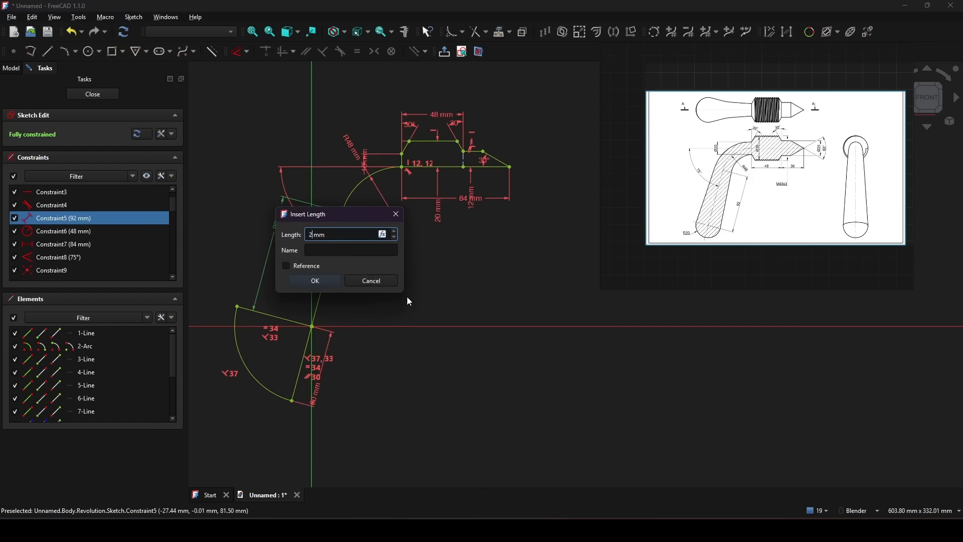
key("Return")
scroll(410, 291, "down", 3)
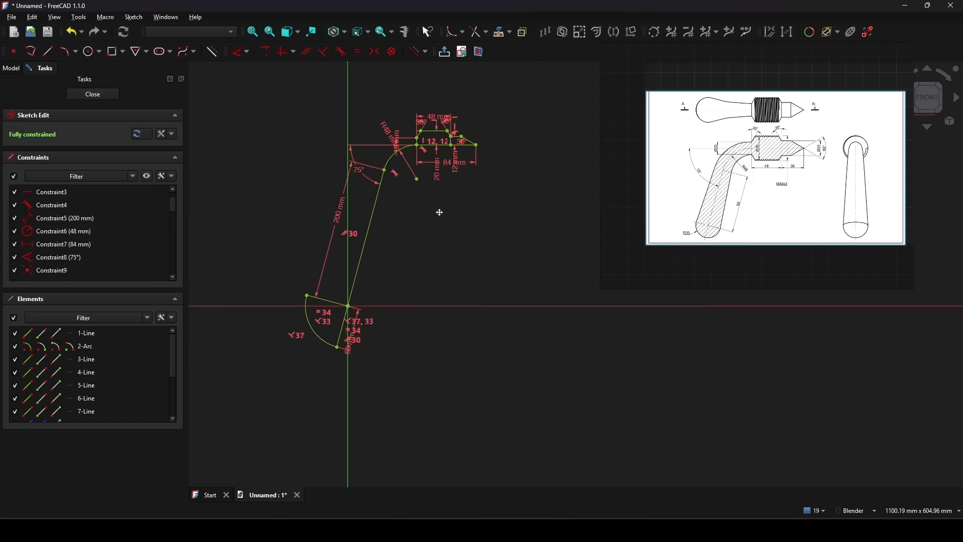
left_click(102, 94)
scroll(455, 198, "down", 3)
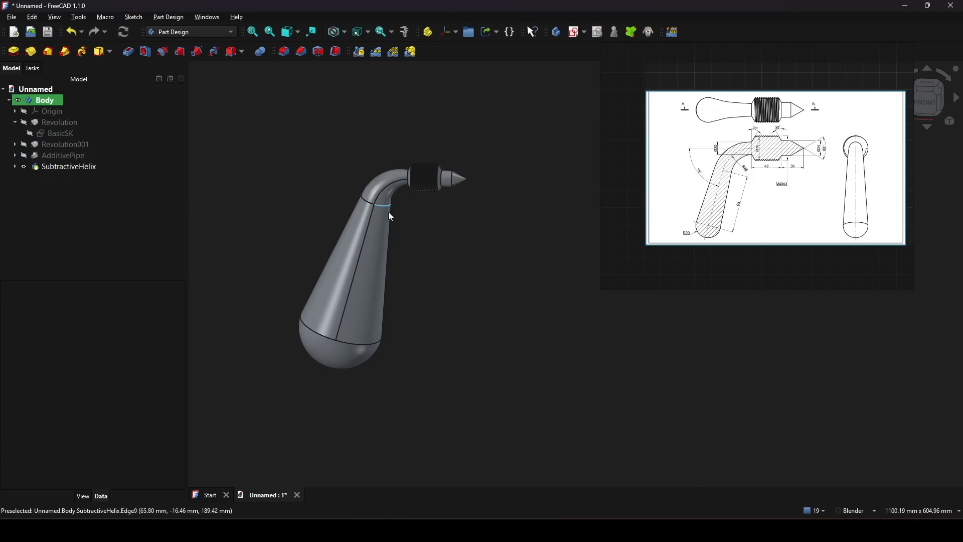
- Reopen the BasicSK sketch and set the total length from the end of the bend to the pointed tip to 200 mm
double_click(61, 133)
scroll(502, 261, "up", 4)
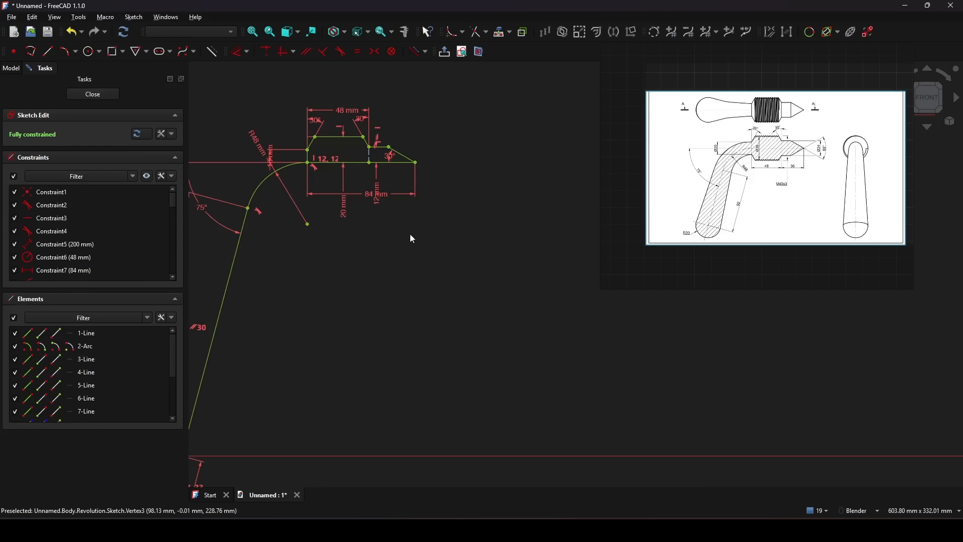
double_click(384, 193)
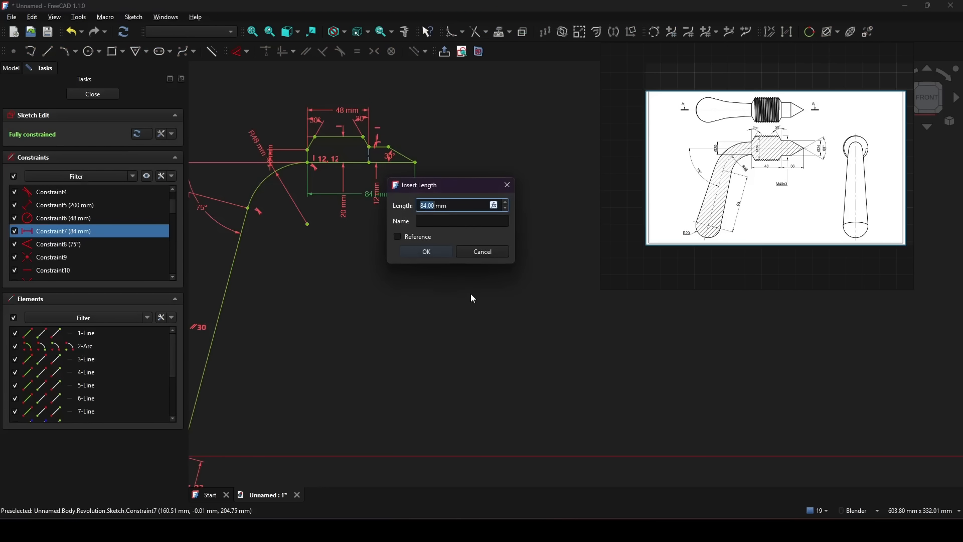
type("200")
key("Return")
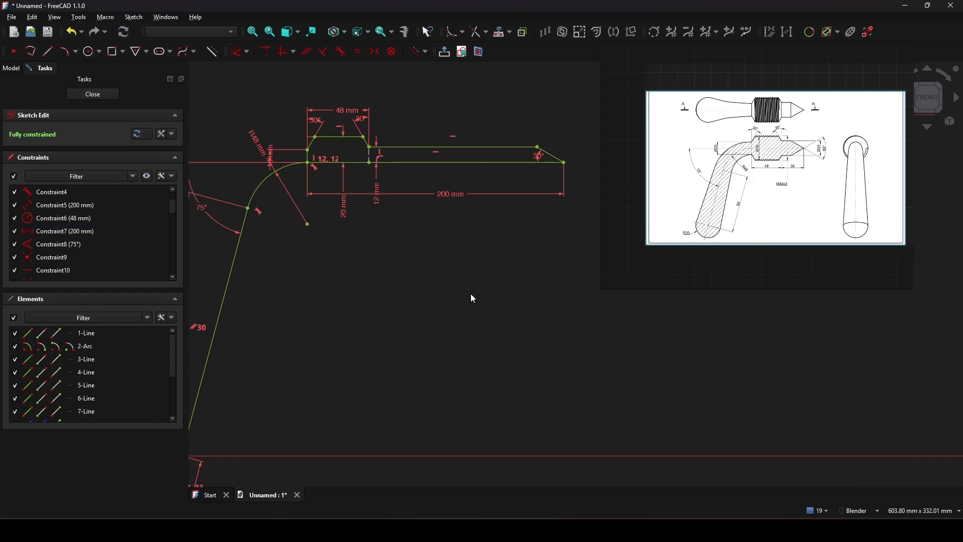
- Set the thread section's radius to 30 mm and its length to 60 mm, and close the sketch
double_click(343, 241)
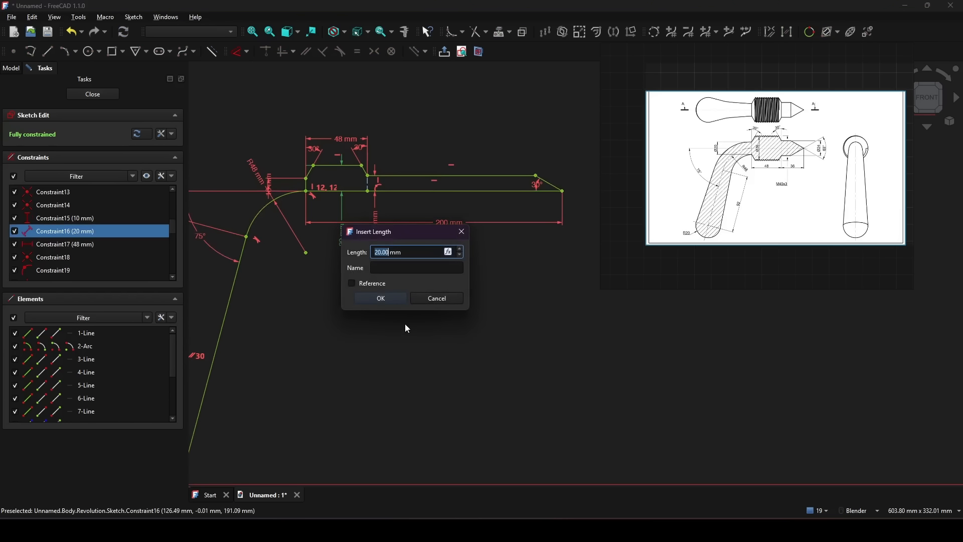
type("30")
key("Return")
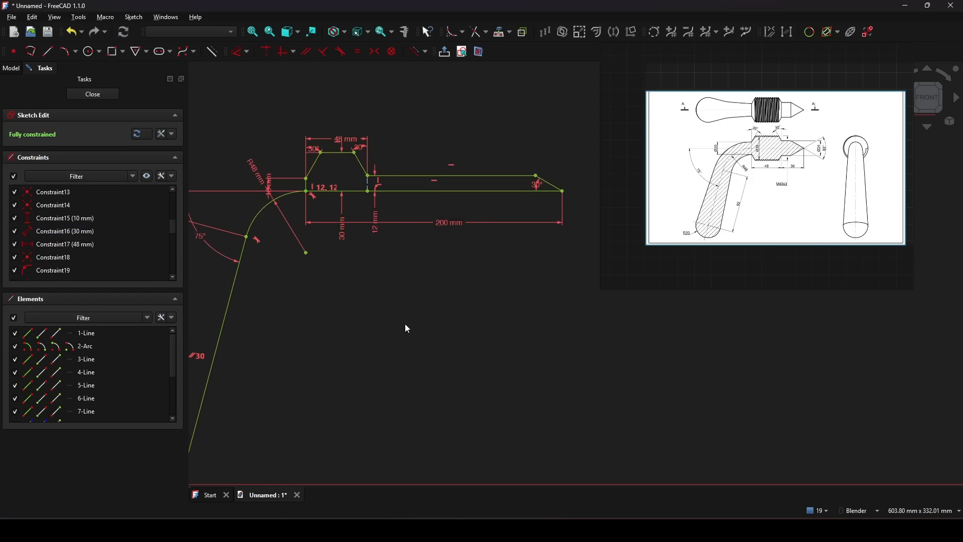
double_click(349, 146)
type("60")
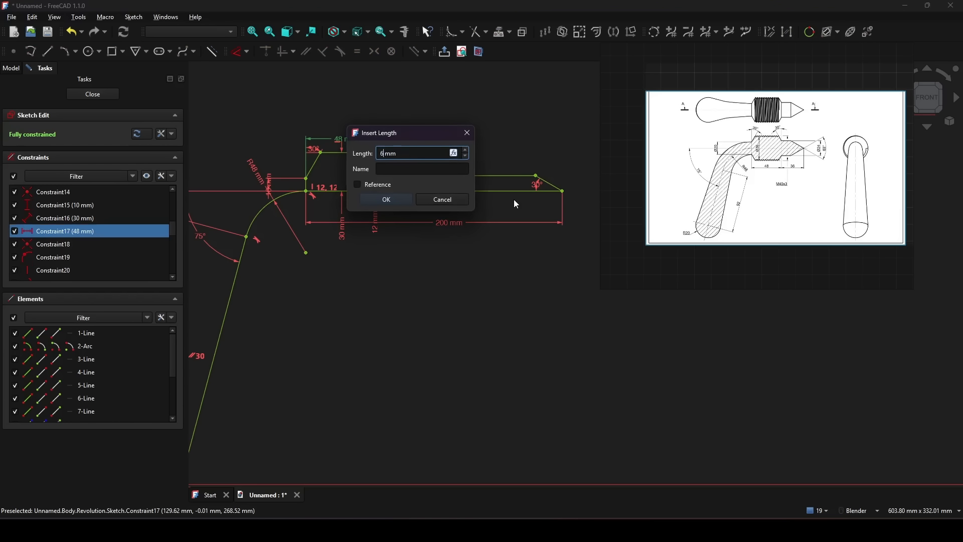
key("Return")
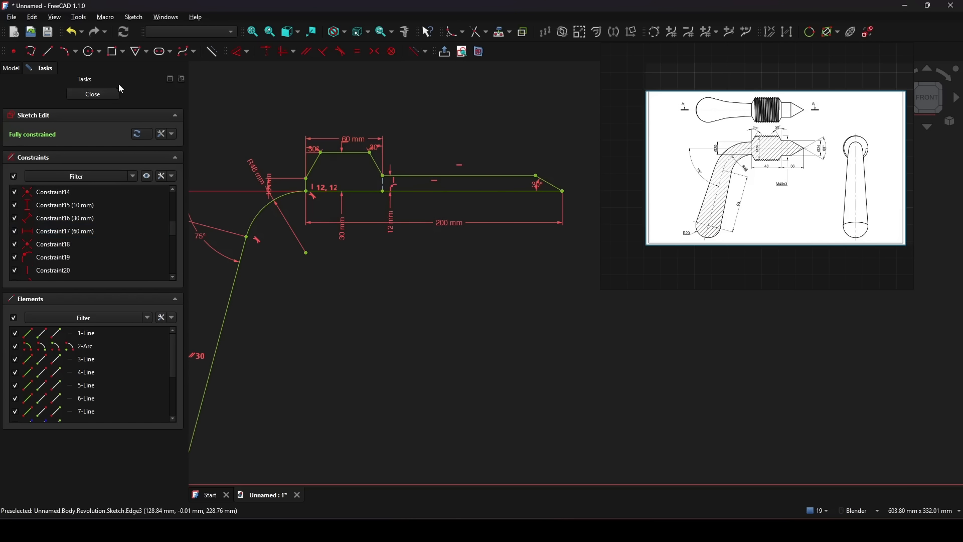
left_click(95, 95)
left_click(488, 240)
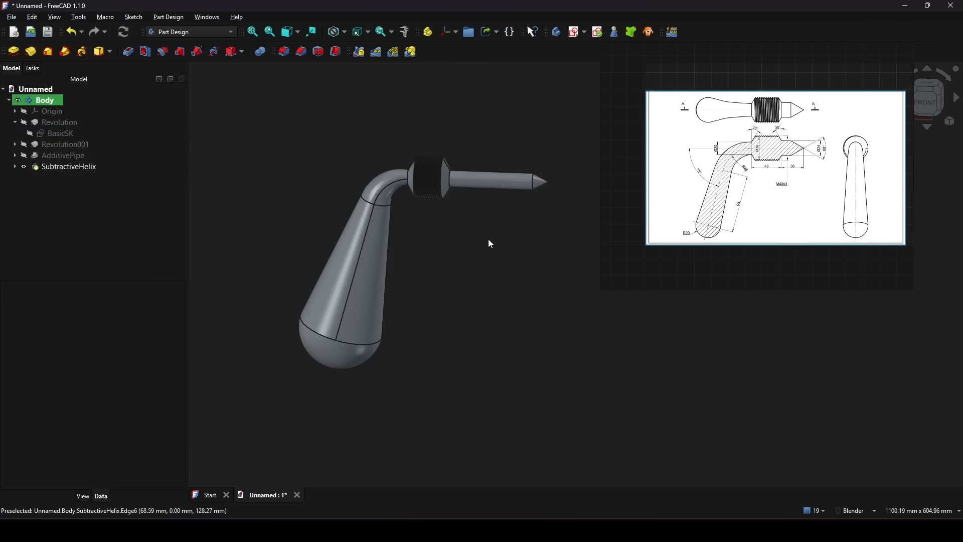
- Inspect the updated handle, thread section and elongated pointed shaft from several angles
middle_click_drag(488, 239, 428, 252)
scroll(429, 251, "up", 2)
middle_click_drag(431, 190, 396, 186, "shift")
middle_click_drag(454, 334, 464, 289, "shift")
middle_click_drag(536, 315, 442, 332, "shift")
scroll(457, 294, "down", 2)
middle_click_drag(466, 293, 465, 316)
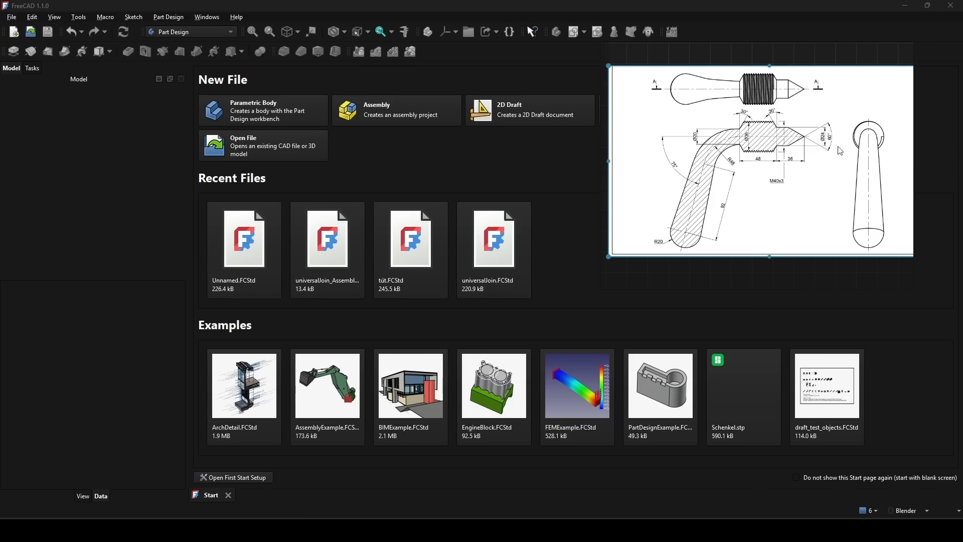
- Create a new parametric body file and display the axis cross at the origin
left_click(279, 111)
scroll(451, 188, "down", 2)
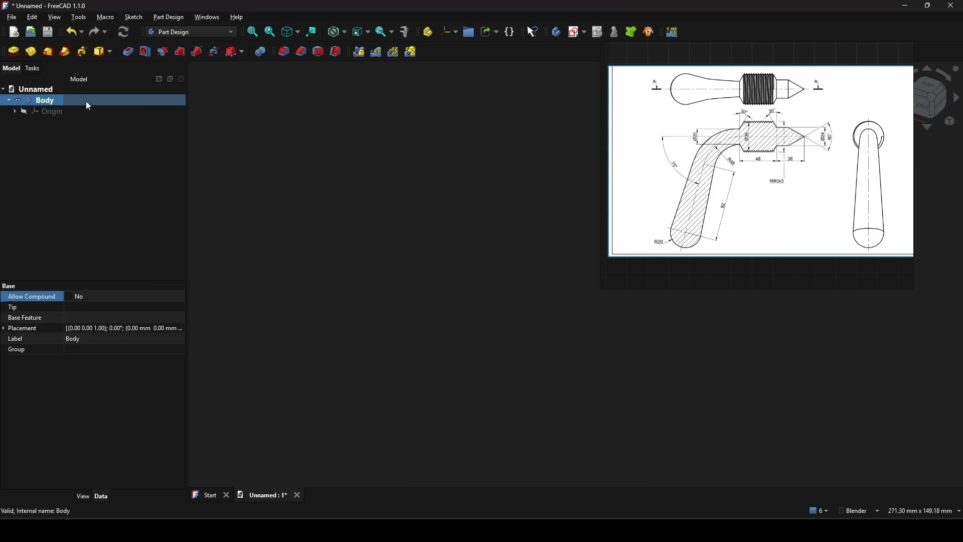
left_click(54, 18)
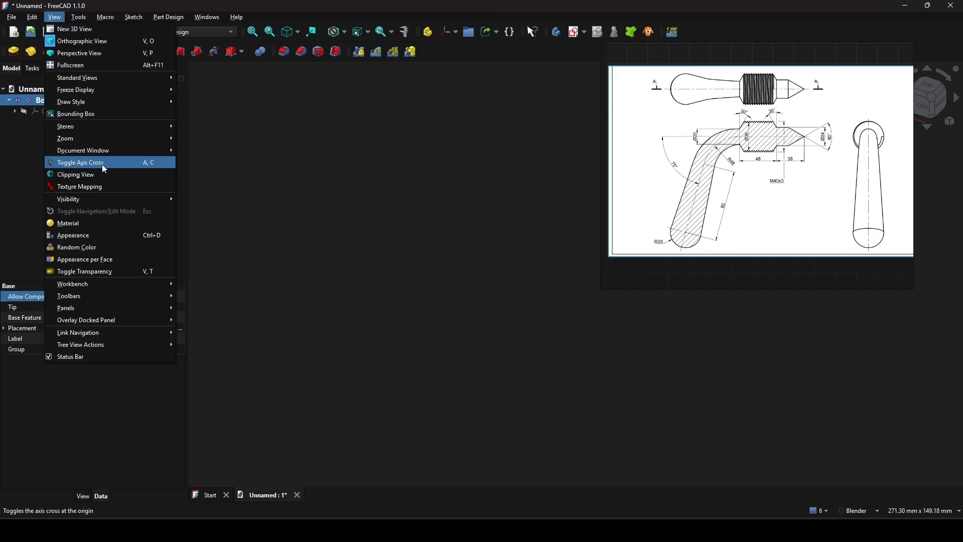
left_click(146, 166)
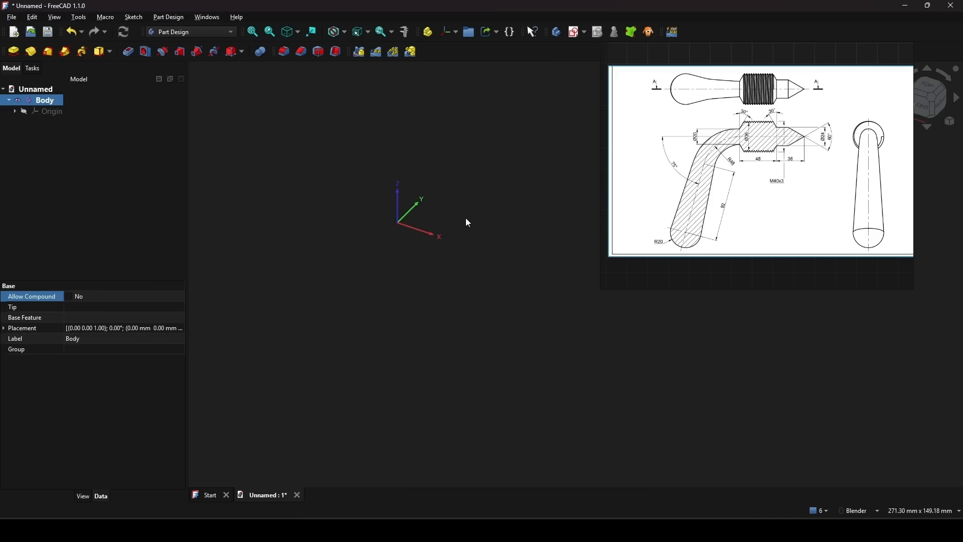
middle_click_drag(466, 219, 489, 227, "shift")
left_click(498, 229)
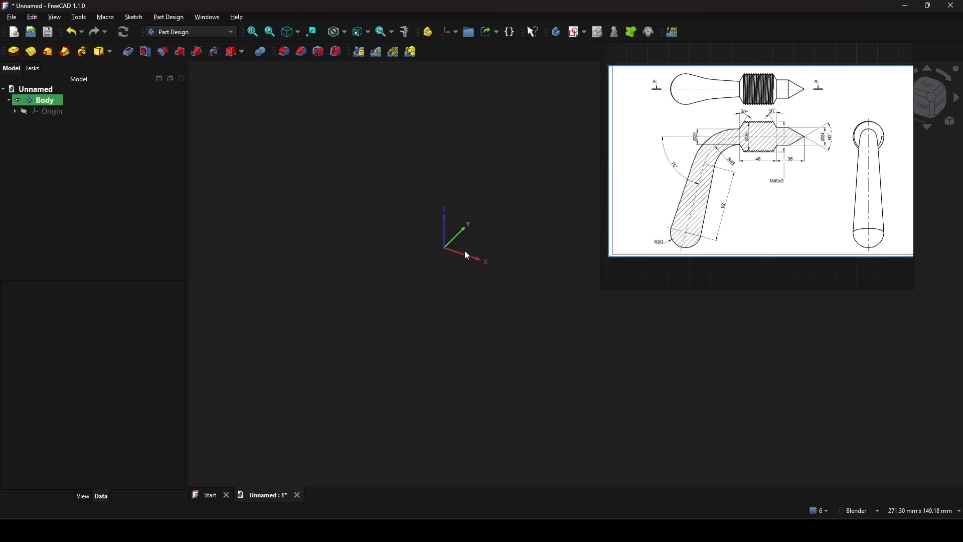
mouse_move(518, 227)
middle_mouse_down("shift")
mouse_move(520, 204)
mouse_move(515, 230)
middle_mouse_up("shift")
middle_click_drag(513, 225, 495, 222, "shift")
- Create a new sketch on the XZ plane of the body
left_click(572, 32)
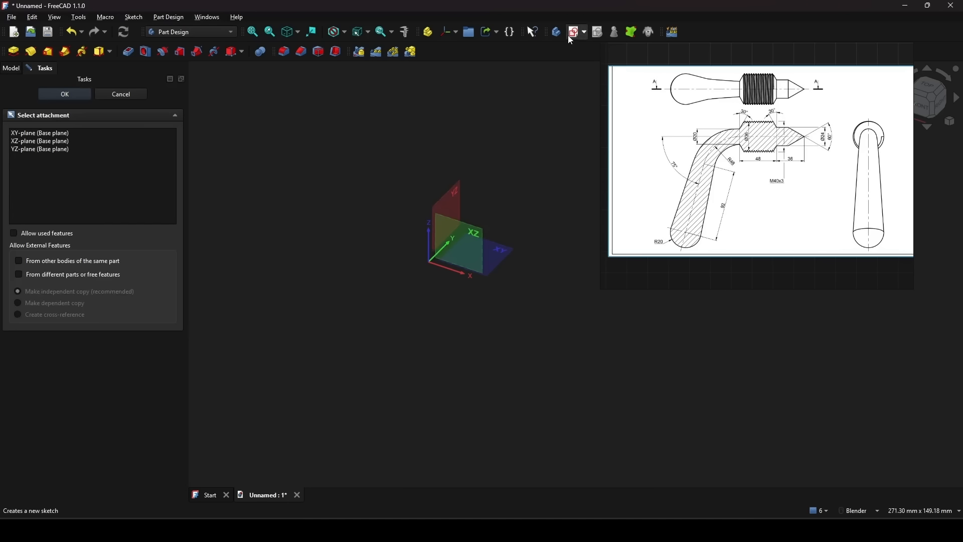
mouse_move(472, 244)
middle_mouse_down()
mouse_move(519, 180)
mouse_move(465, 209)
middle_mouse_up()
left_click(463, 211)
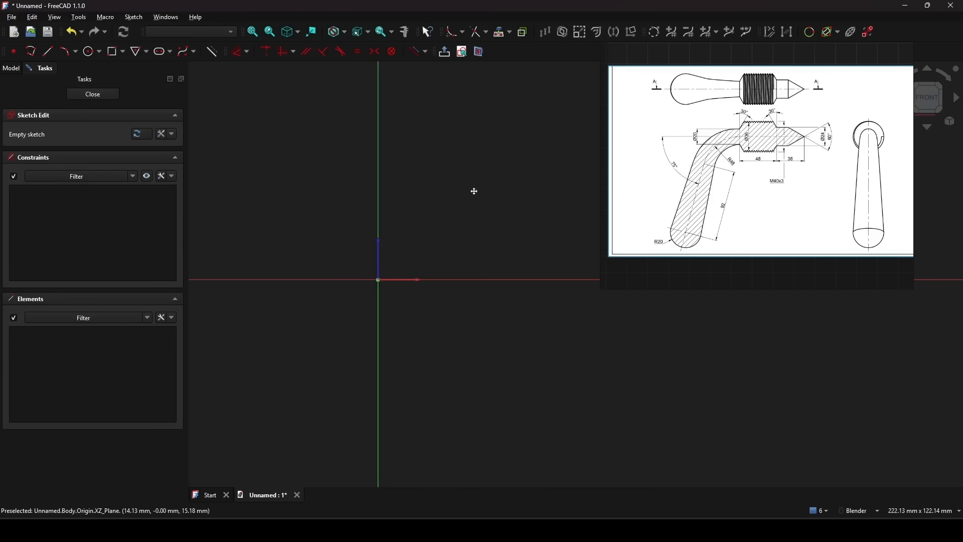
- Start a polyline at the origin with a slanted segment about 46 mm long, rising away from the vertical axis
left_click(31, 50)
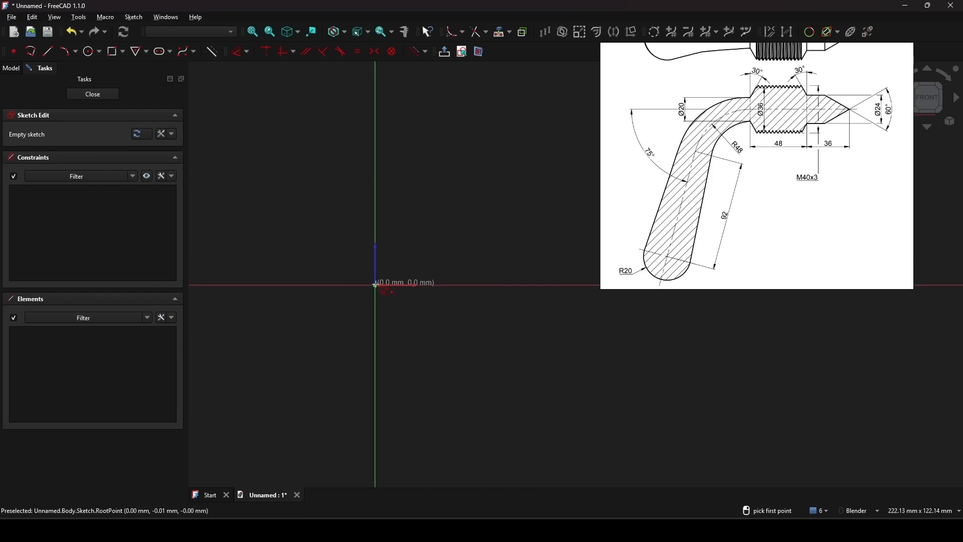
left_click(376, 285)
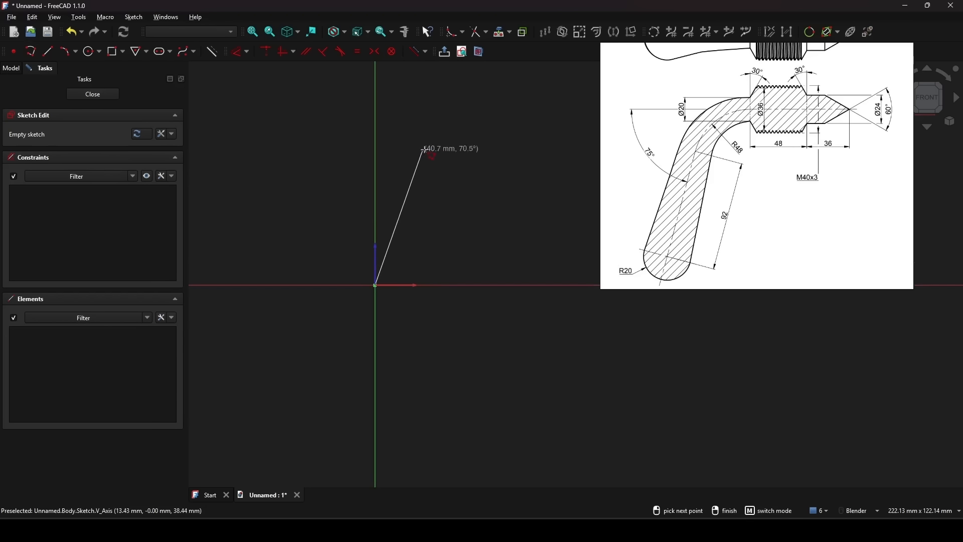
mouse_move(430, 144)
middle_mouse_down("shift")
mouse_move(364, 208)
mouse_move(357, 200)
middle_mouse_up("shift")
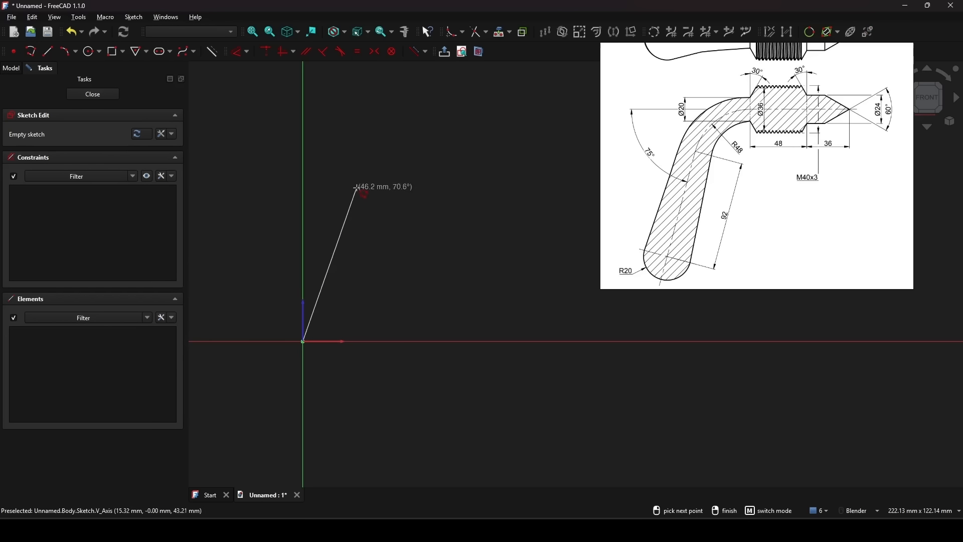
left_click(362, 191)
left_click(363, 191)
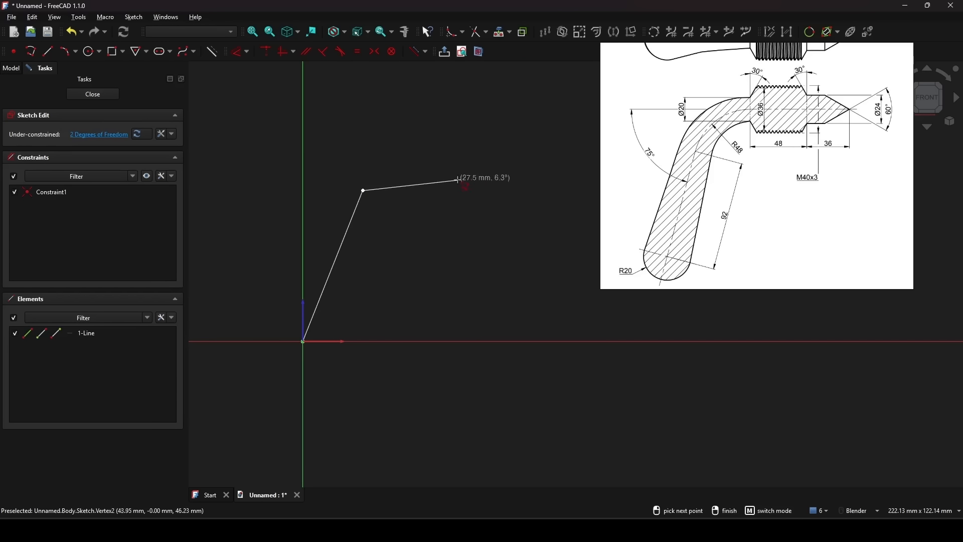
- Continue the polyline with an arc tangent to the slanted segment and a horizontal segment about 27 mm long, and end the polyline
key("m")
key("m")
key("m")
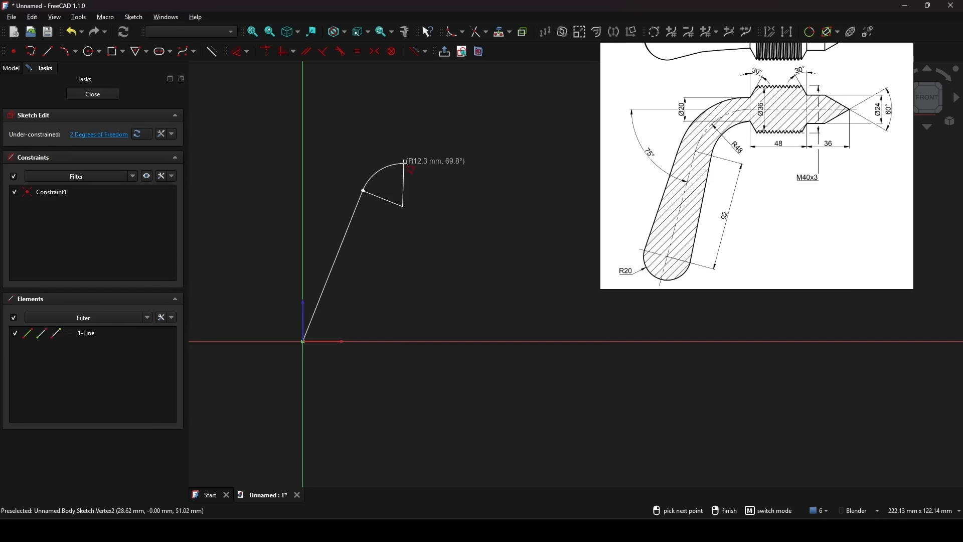
left_click(426, 161)
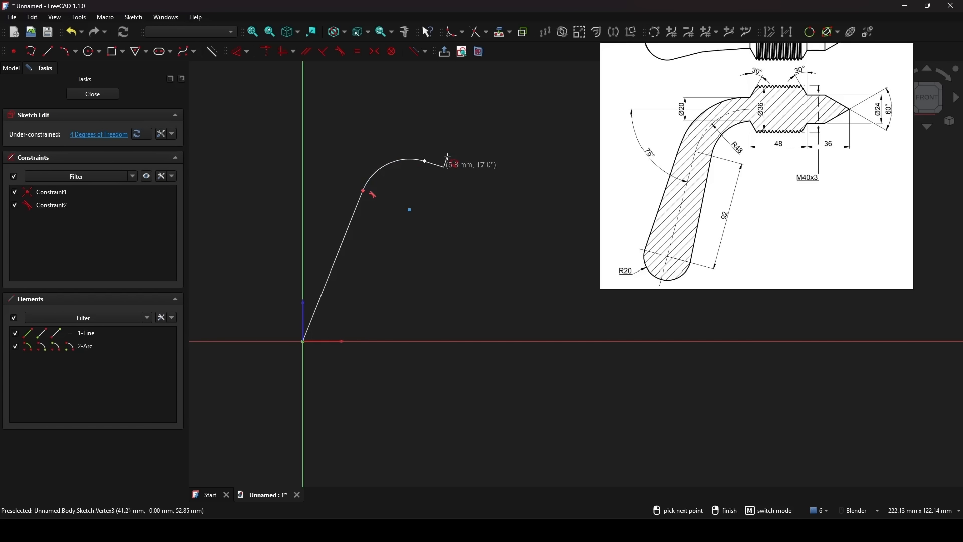
key("m")
key("m")
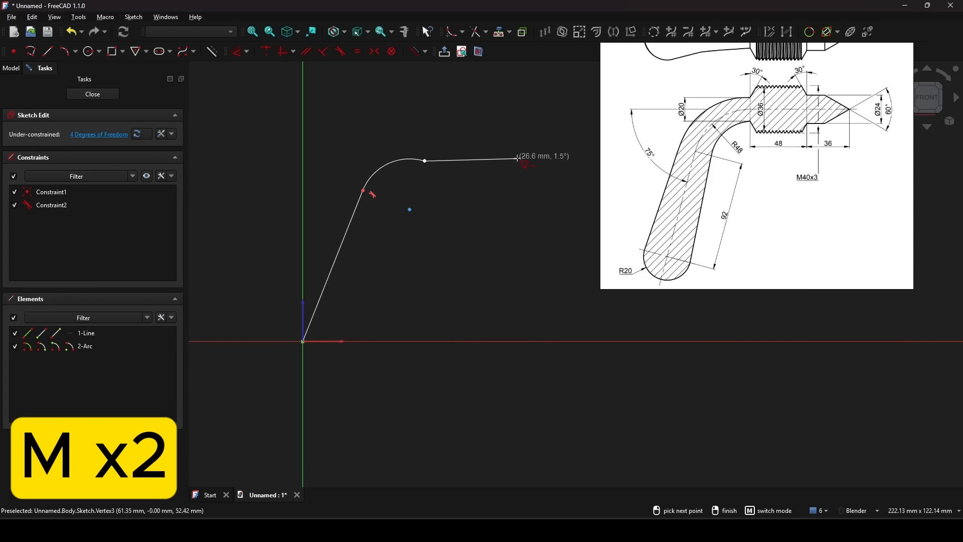
left_click(517, 161)
right_click(528, 197)
right_click(513, 202)
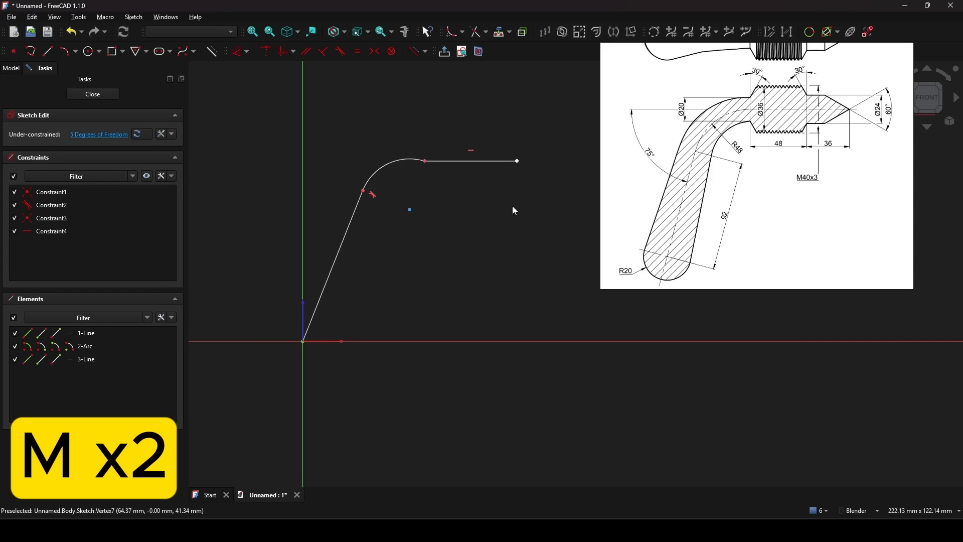
- Constrain the arc tangent to the horizontal line at their shared endpoint
middle_click_drag(498, 202, 494, 203, "shift")
left_click(392, 154)
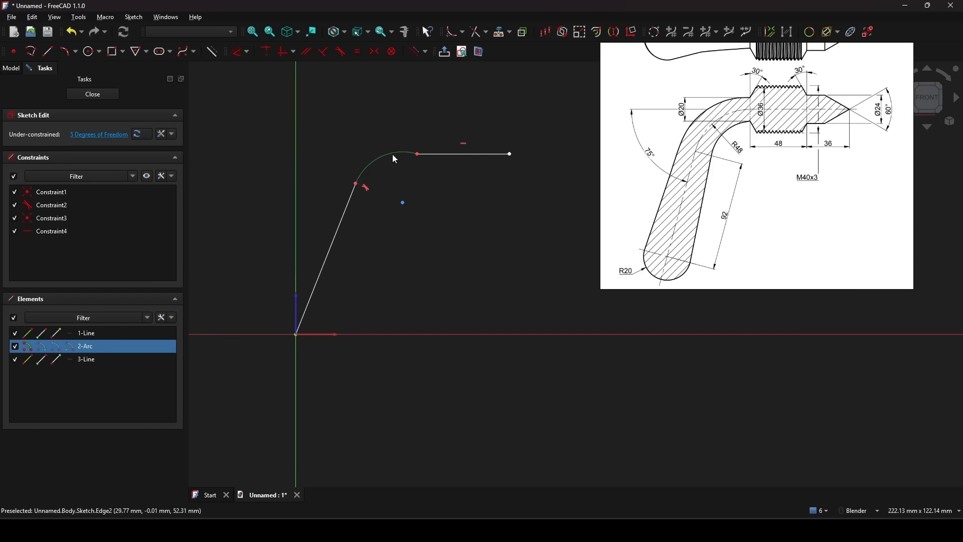
left_click(448, 154)
key("t")
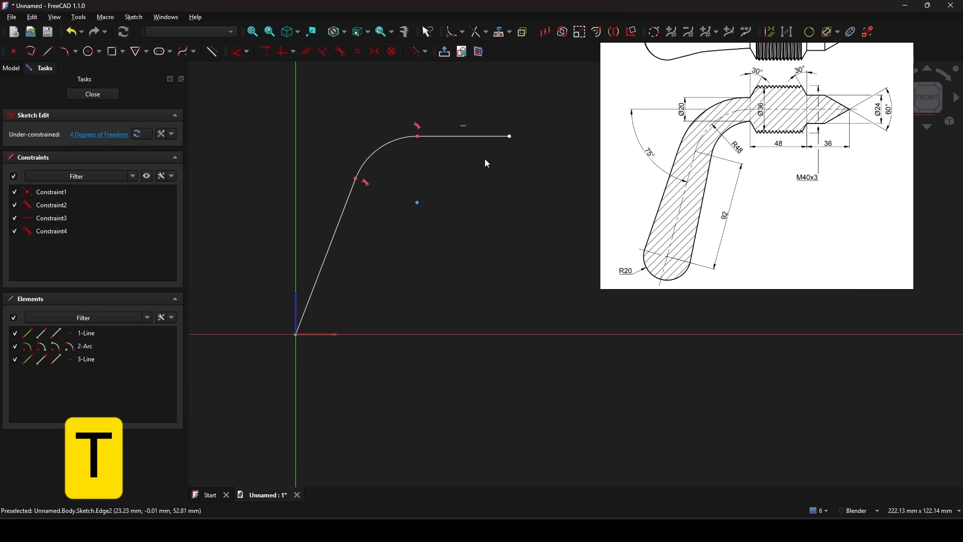
- Dimension the slanted line starting at the origin with a length of 92 mm
middle_click_drag(454, 164, 459, 178, "shift")
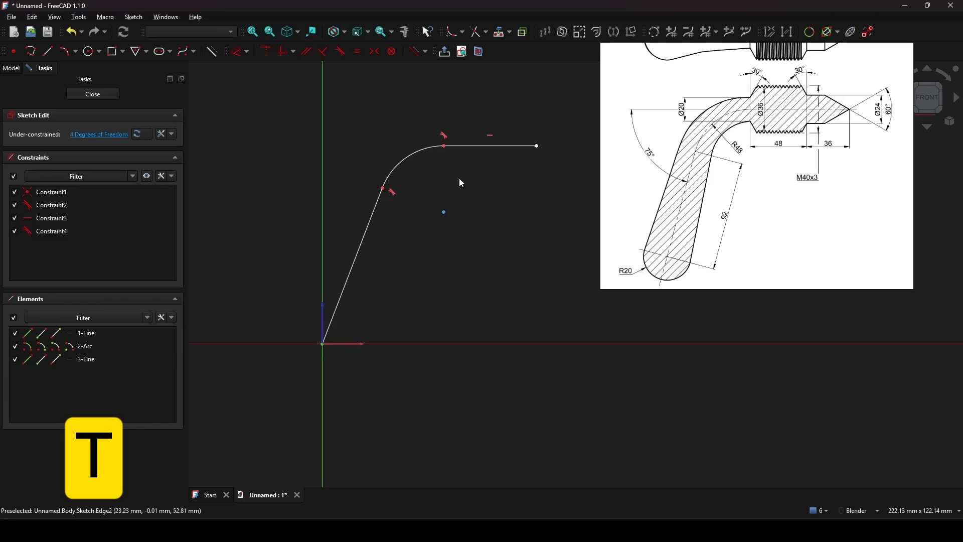
key("d")
left_click(366, 237)
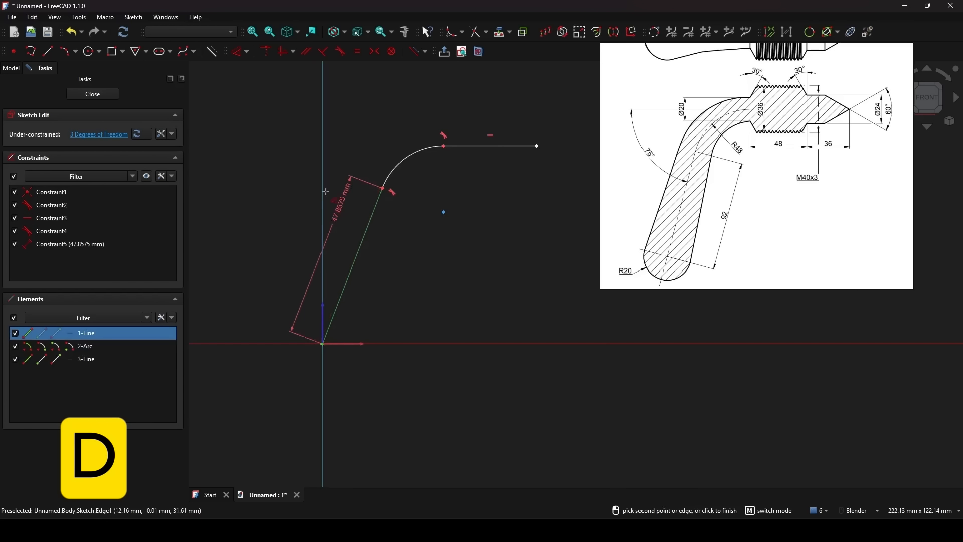
left_click(280, 186)
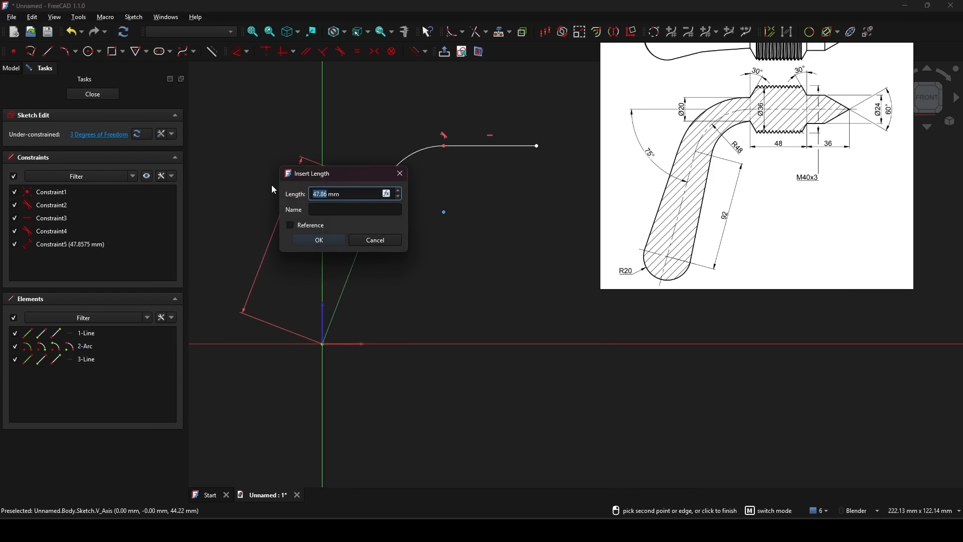
type("92")
key("Return")
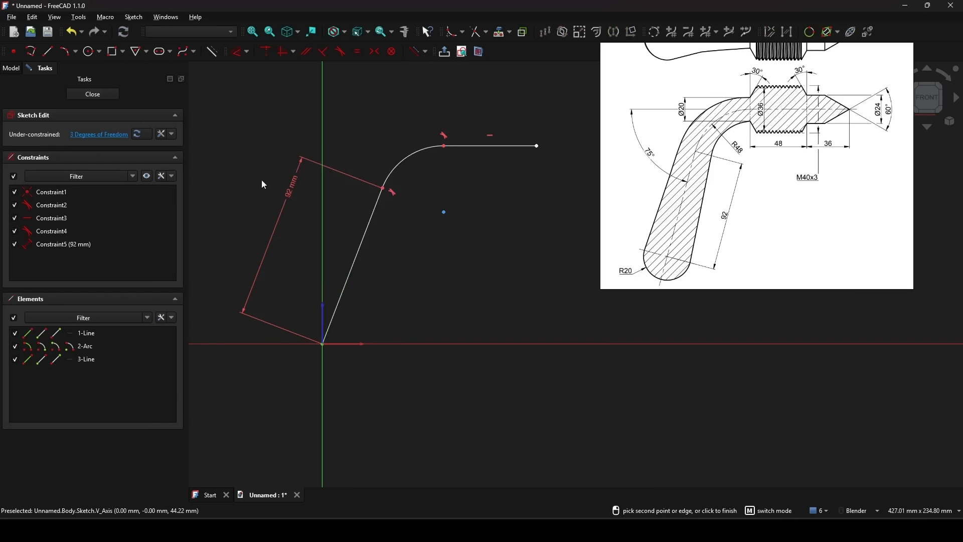
- Dimension the bend arc with a radius of 48 mm
scroll(431, 221, "up", 2)
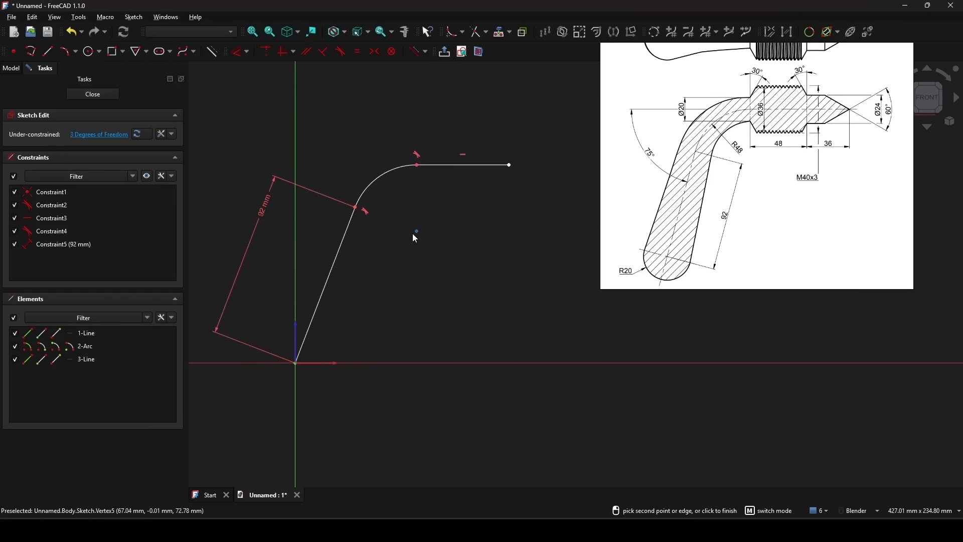
left_click(371, 184)
left_click(351, 124)
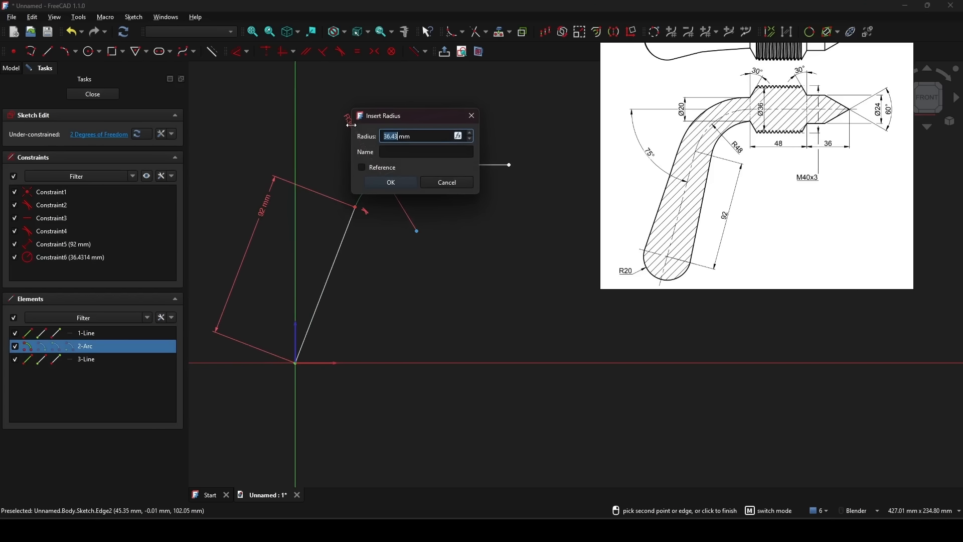
type("4")
key("Return")
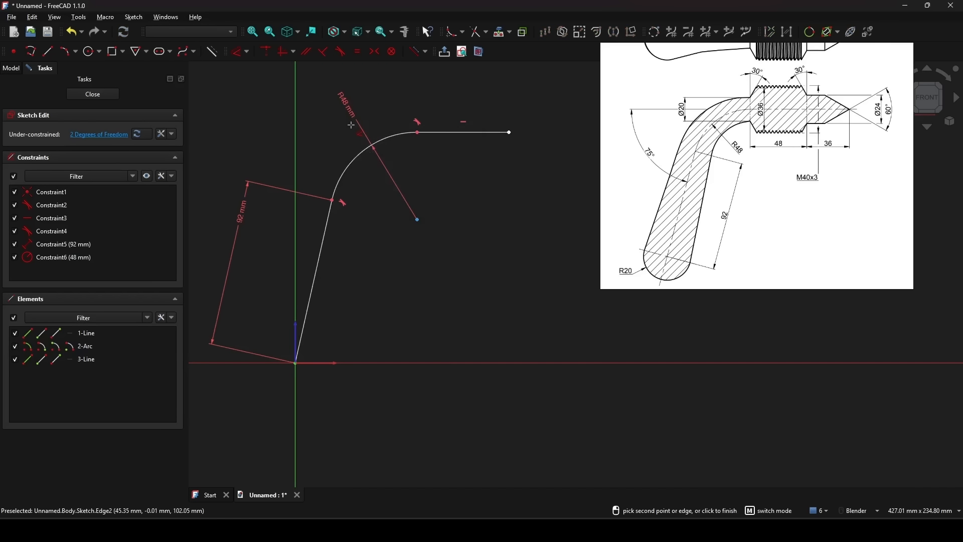
- Dimension the horizontal line with a length of 48+36 mm and end the Dimension command
scroll(839, 139, "down", 2)
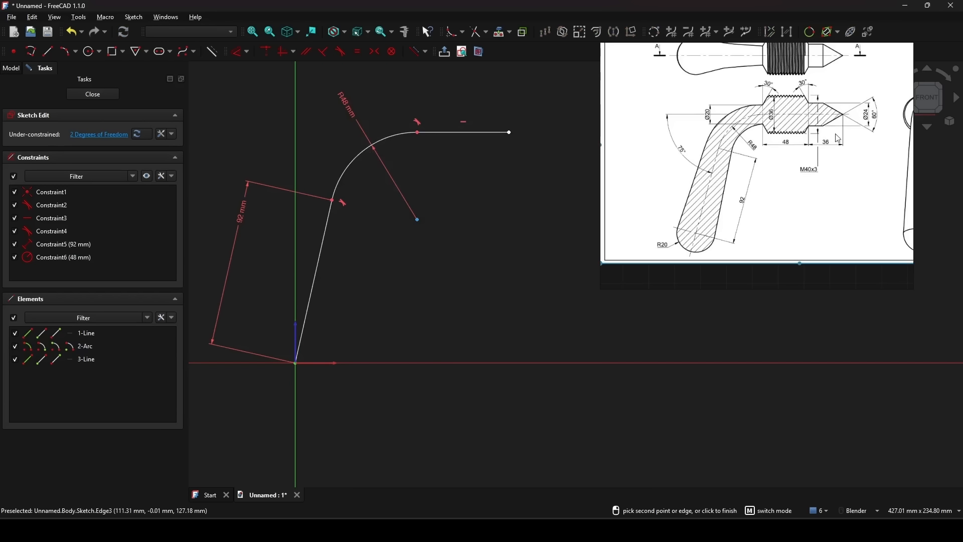
middle_click_drag(500, 188, 456, 195, "shift")
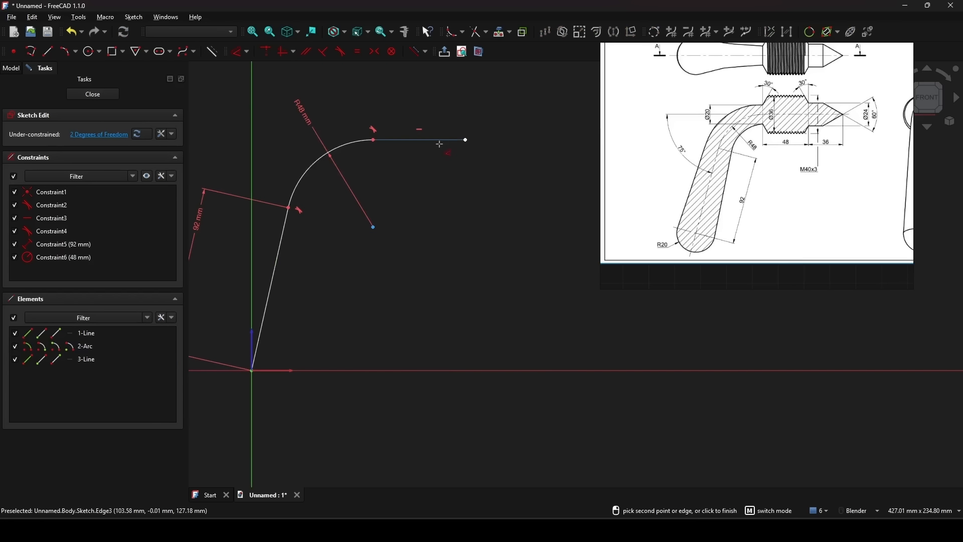
left_click(430, 139)
left_click(441, 183)
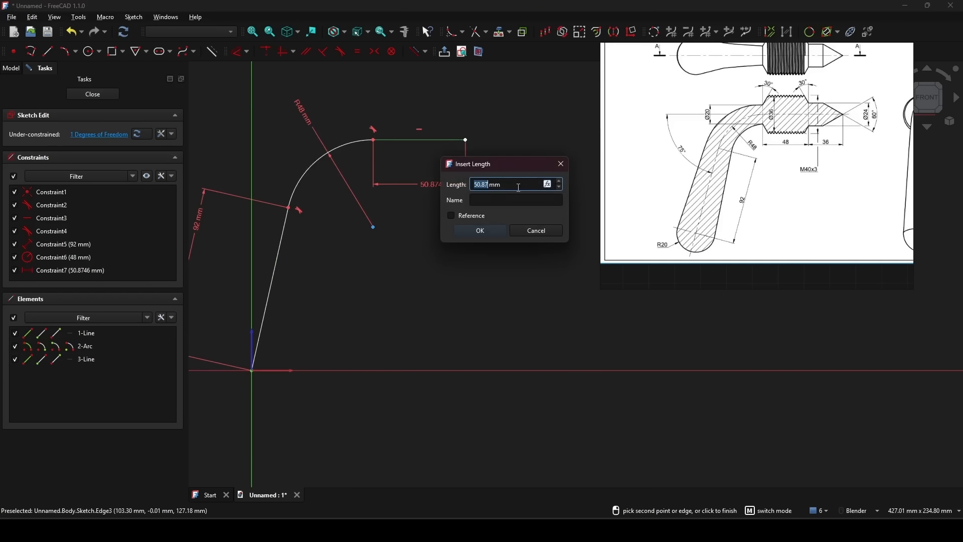
type("48+36")
key("Return")
key("Escape")
- Dimension the acute angle between the horizontal line and the slanted line as 75°
middle_click_drag(364, 213, 419, 223, "shift")
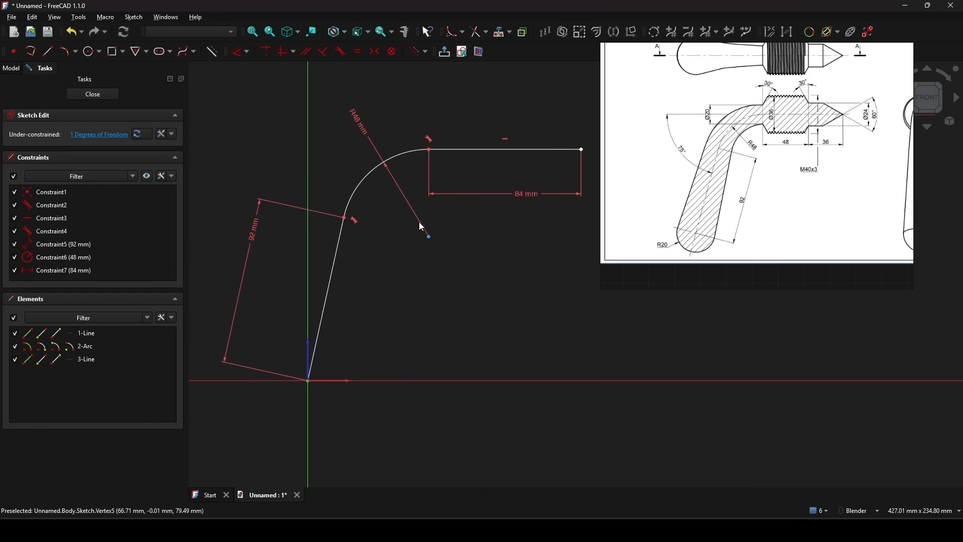
key("d")
left_click(472, 149)
left_click(332, 271)
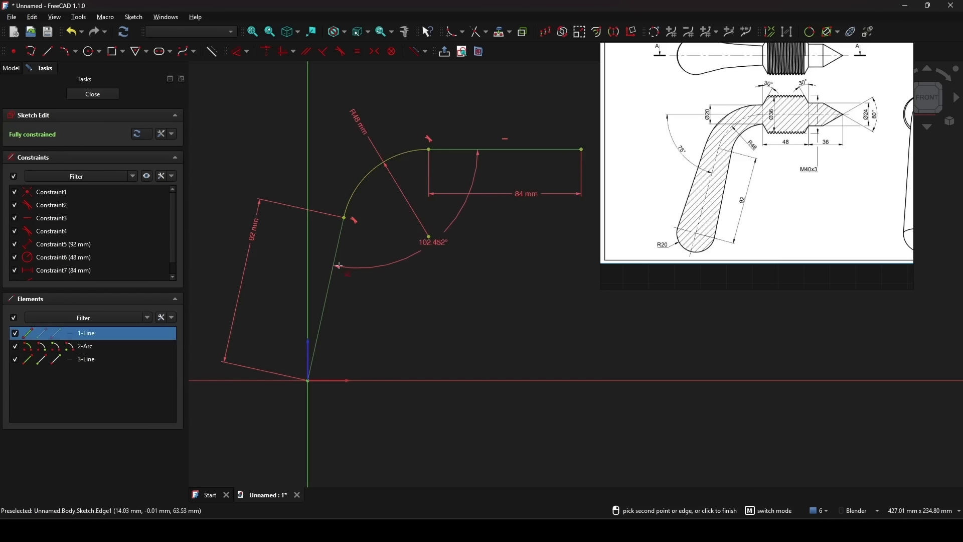
left_click(290, 231)
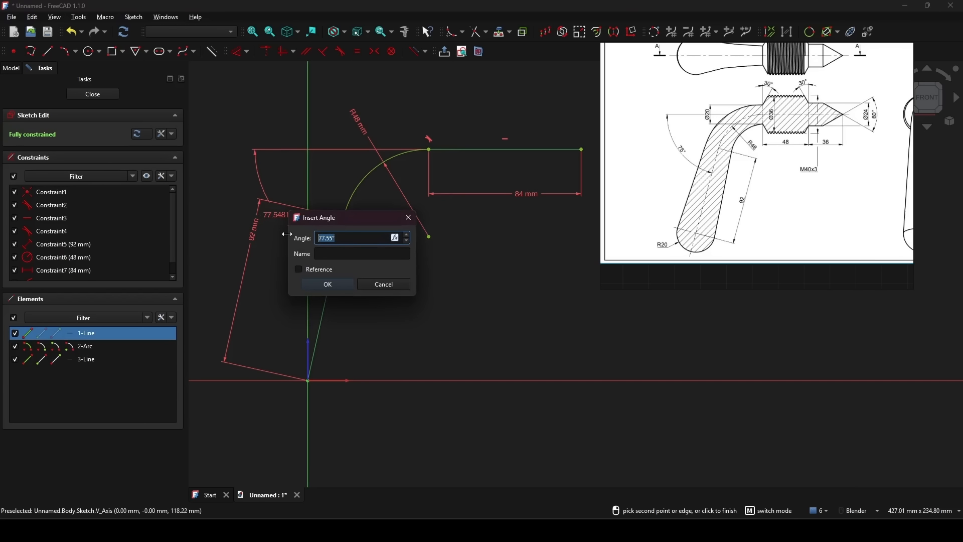
type("75")
key("Return")
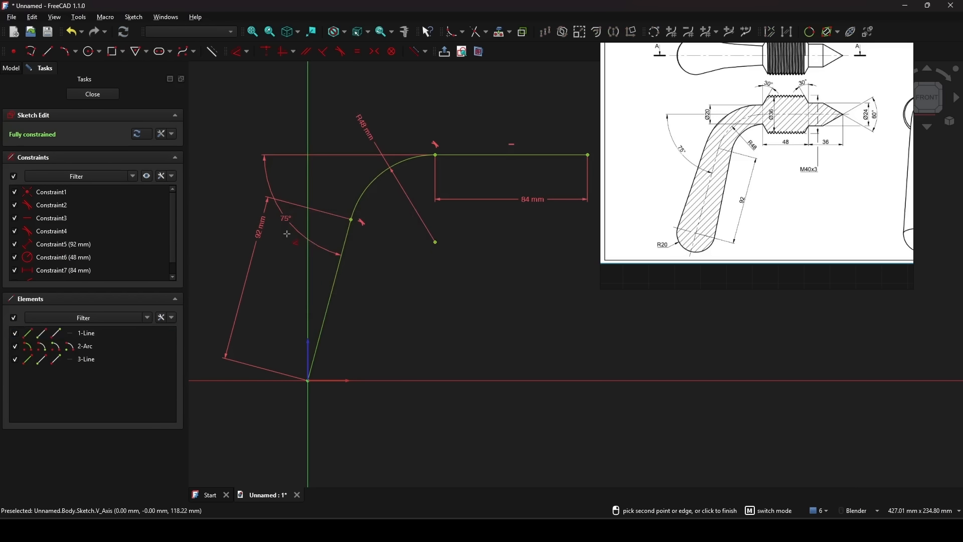
key("Escape")
- Hide all constraints of the handle path in the sketch view
scroll(449, 274, "down", 1)
middle_click_drag(455, 270, 418, 280, "shift")
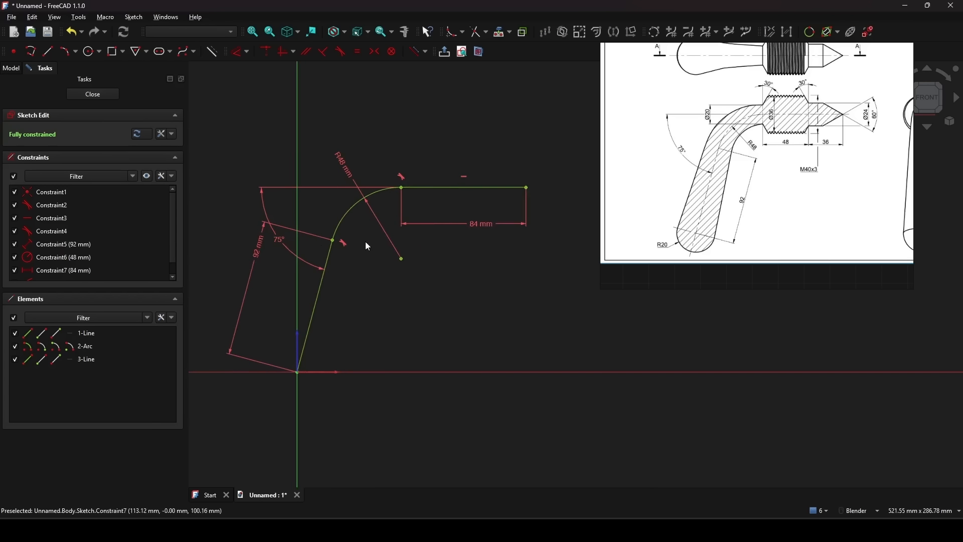
middle_click_drag(429, 244, 430, 252, "shift")
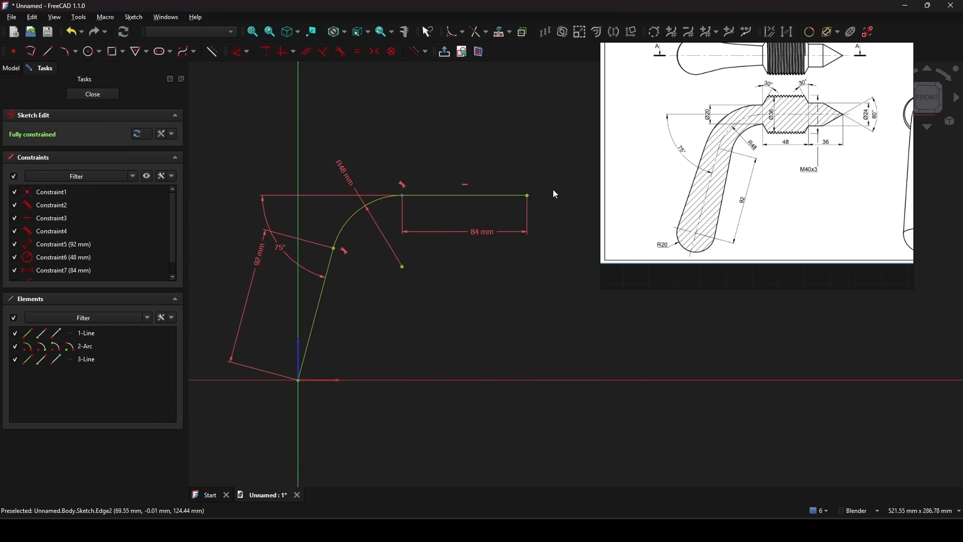
left_click(146, 176)
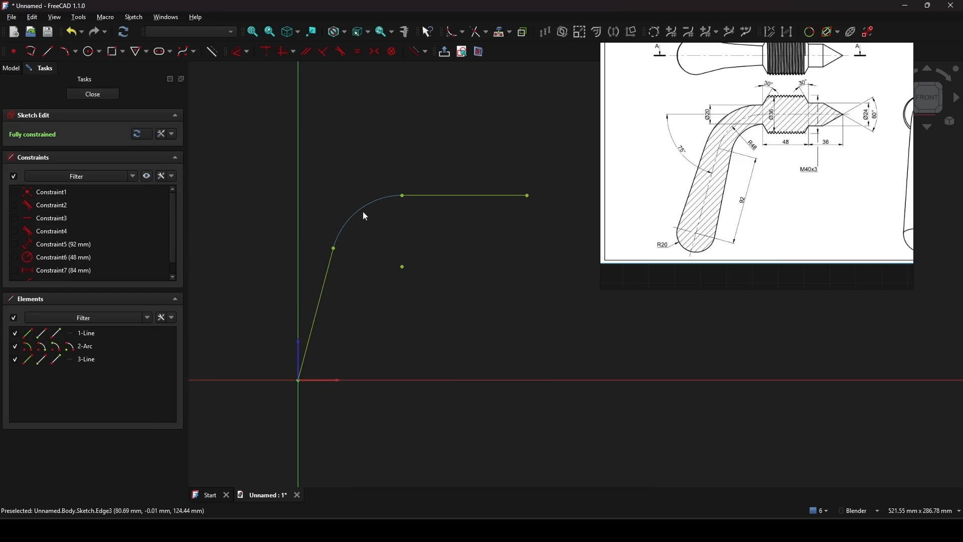
- Sketch an open three-segment polyline above the horizontal line for the threaded section: a rising flank, a horizontal crest and a falling flank
mouse_move(514, 232)
middle_mouse_down("shift")
mouse_move(458, 237)
mouse_move(465, 227)
mouse_move(448, 248)
middle_mouse_up("shift")
scroll(820, 125, "up", 3)
scroll(821, 125, "down", 3)
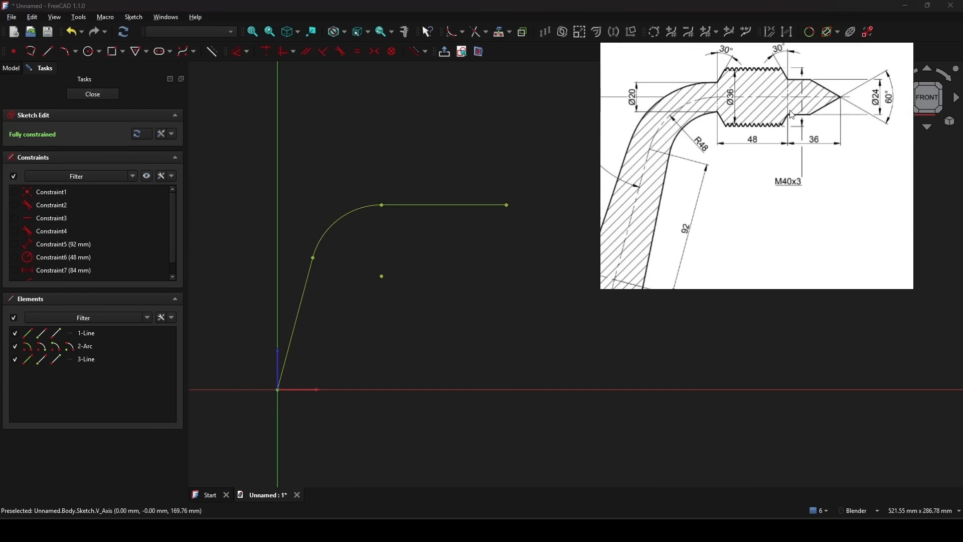
scroll(848, 83, "up", 4)
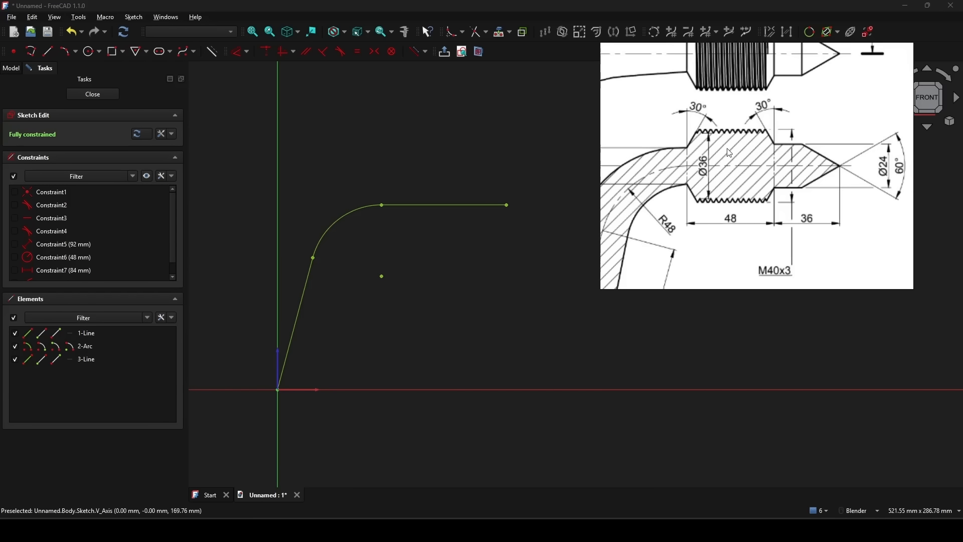
middle_click_drag(463, 174, 448, 170, "shift")
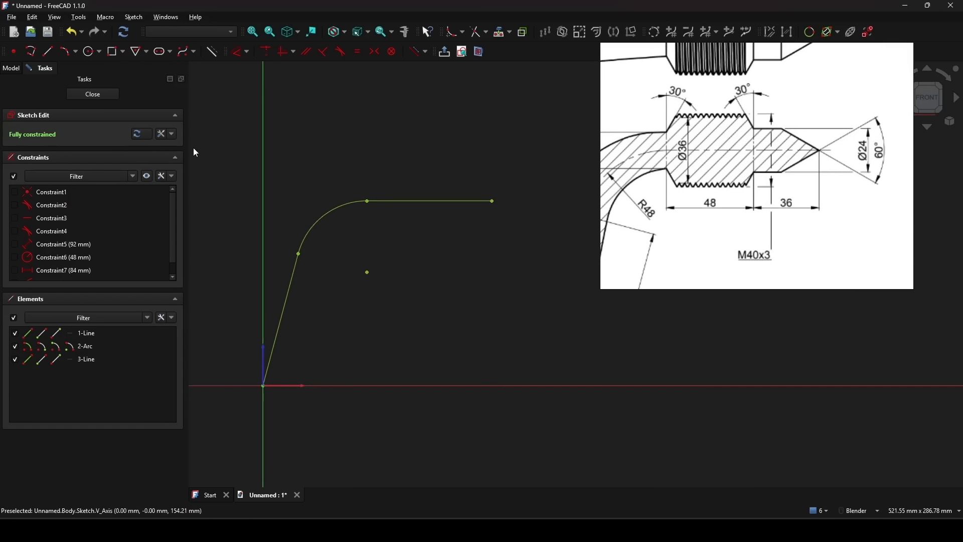
left_click(30, 51)
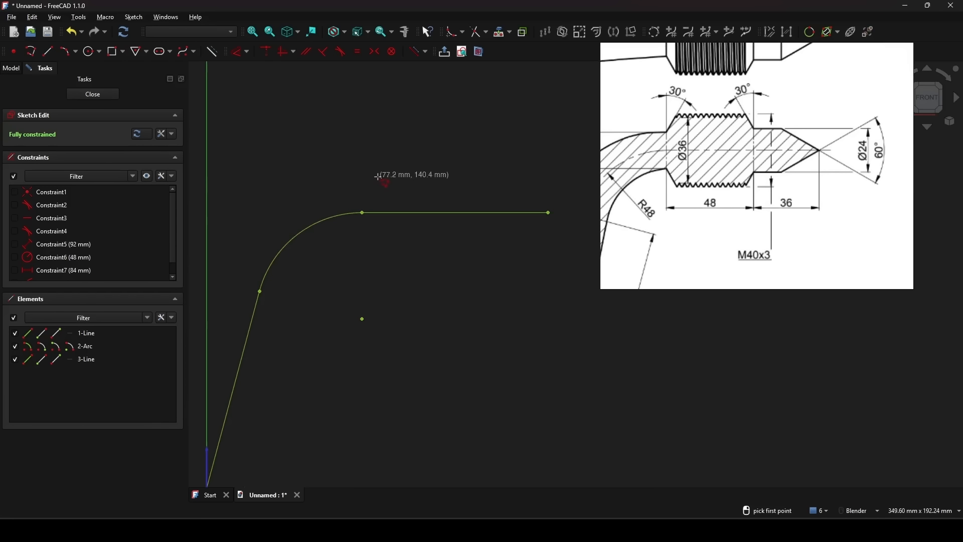
scroll(379, 178, "up", 2)
middle_click_drag(407, 174, 390, 154, "shift")
left_click(342, 166)
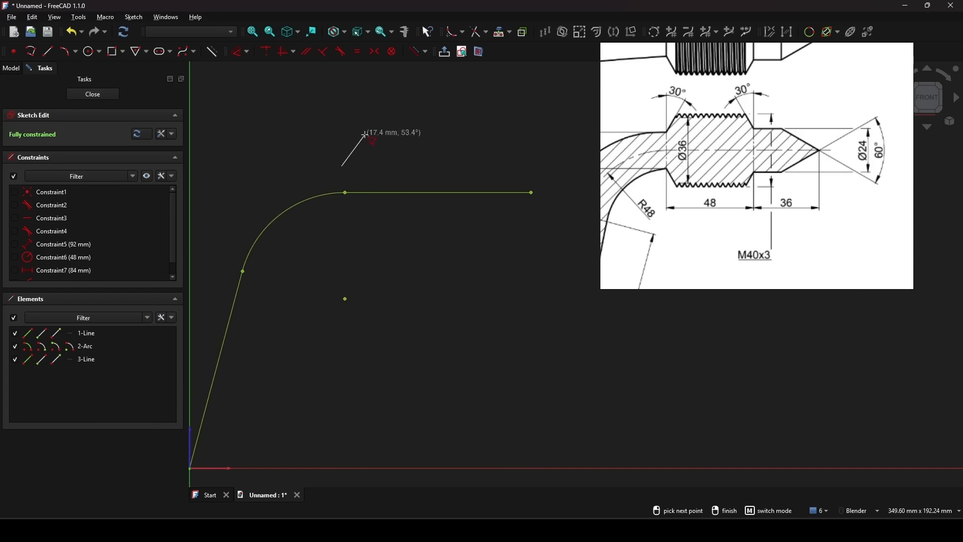
left_click(370, 132)
left_click(468, 133)
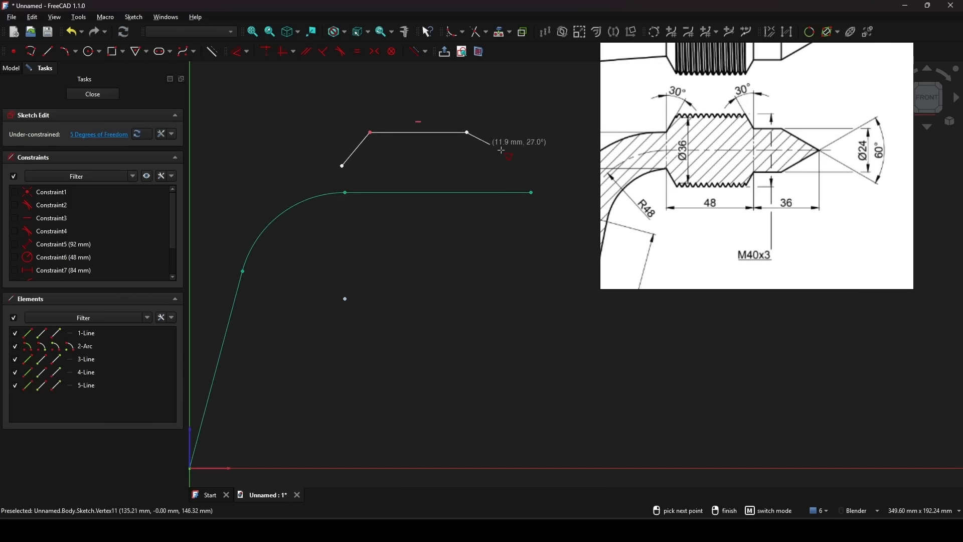
left_click(492, 161)
right_click(518, 151)
- Align the start point of the thread profile vertically with the point where the arc meets the horizontal line
mouse_move(517, 152)
middle_mouse_down("shift")
mouse_move(533, 146)
mouse_move(525, 141)
middle_mouse_up("shift")
left_click(324, 155)
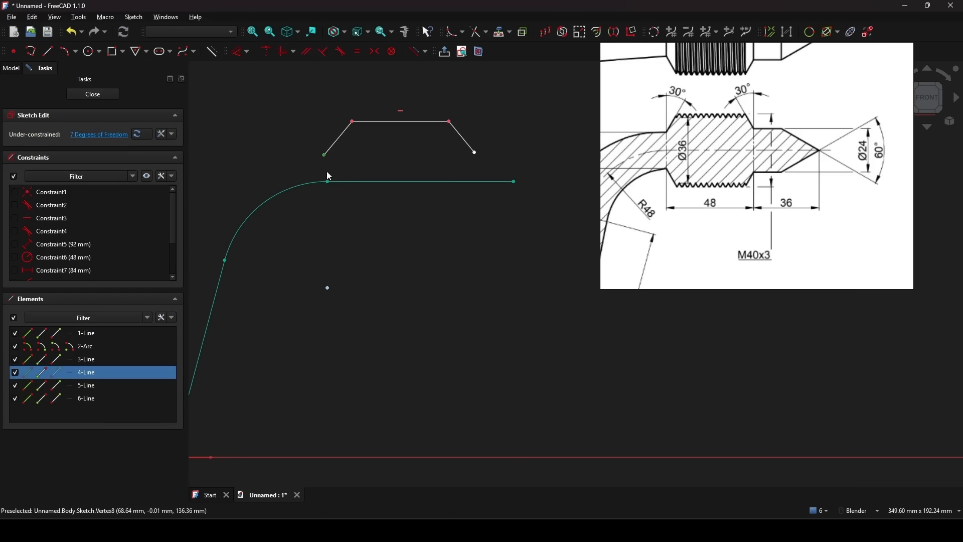
left_click(330, 182)
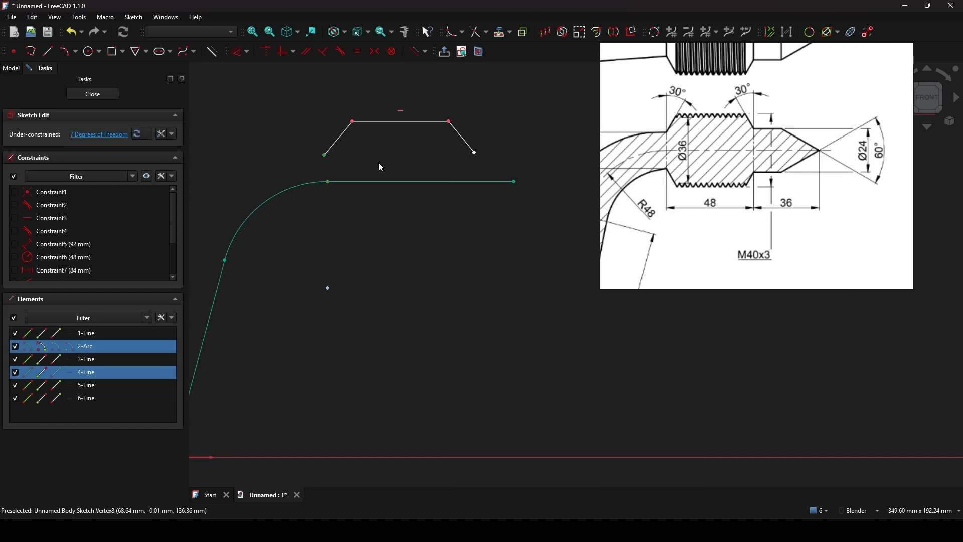
key("v")
- Draw a vertical line from the thread profile's start point down to the junction of the arc and horizontal line
scroll(378, 159, "up", 2)
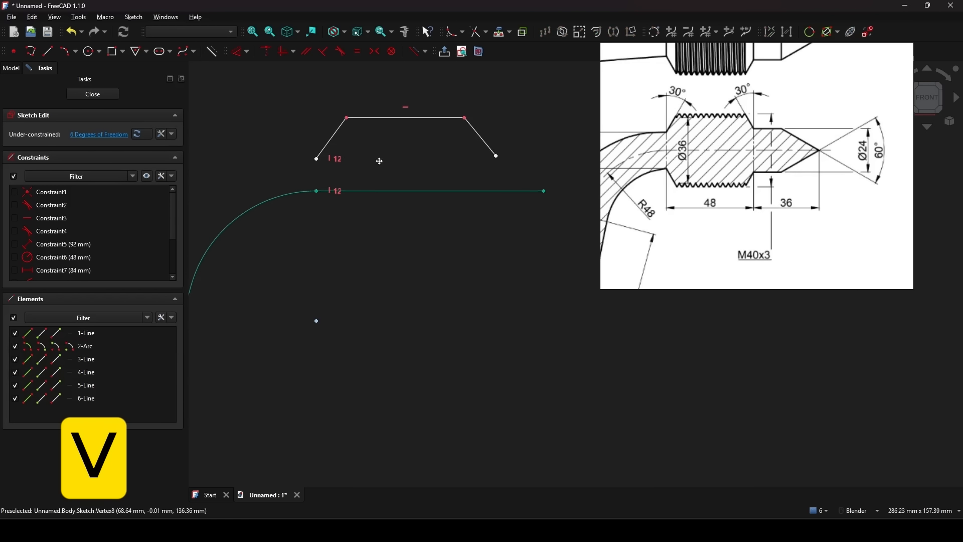
left_click(48, 51)
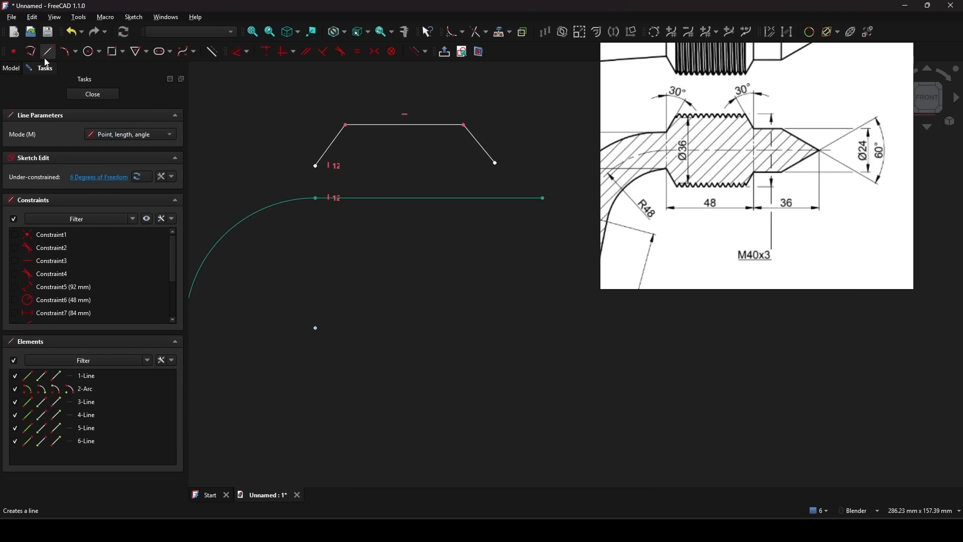
left_click(316, 165)
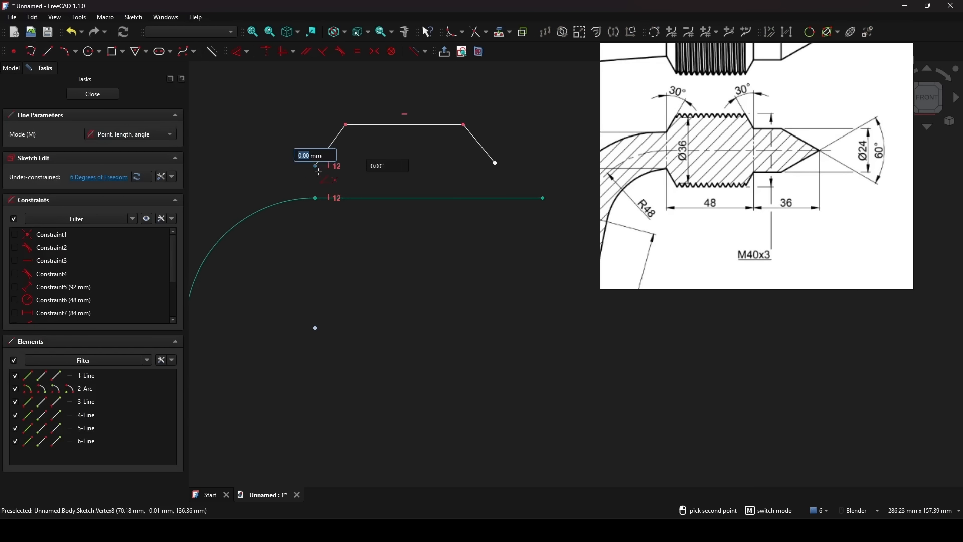
left_click(316, 198)
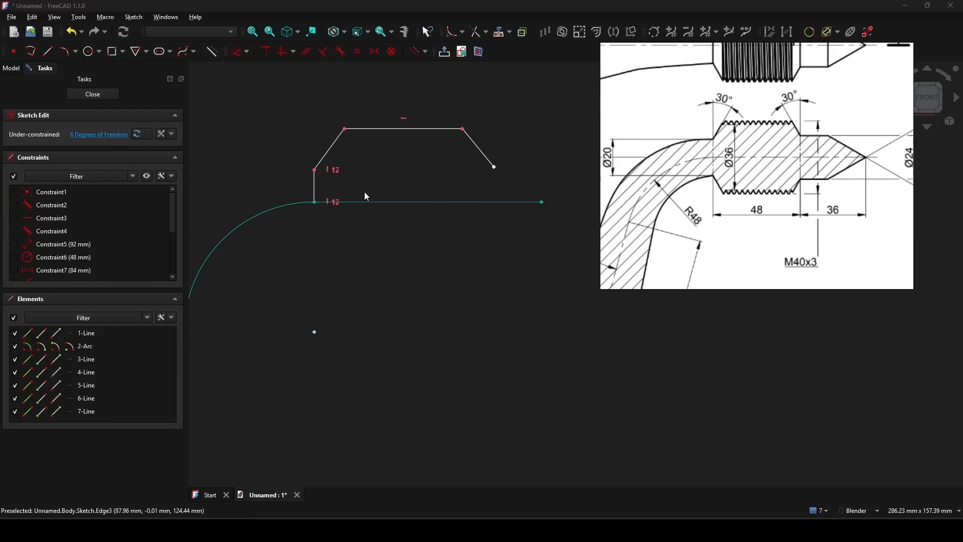
- Dimension the short vertical line below the thread profile's start point at 10 mm
middle_click_drag(364, 193, 374, 190, "shift")
key("d")
left_click(323, 185)
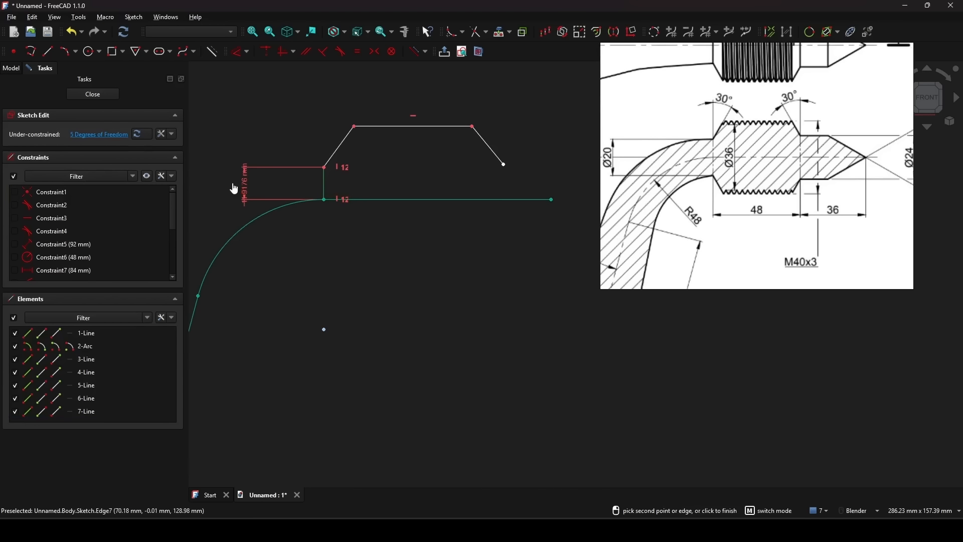
left_click(235, 189)
type("10")
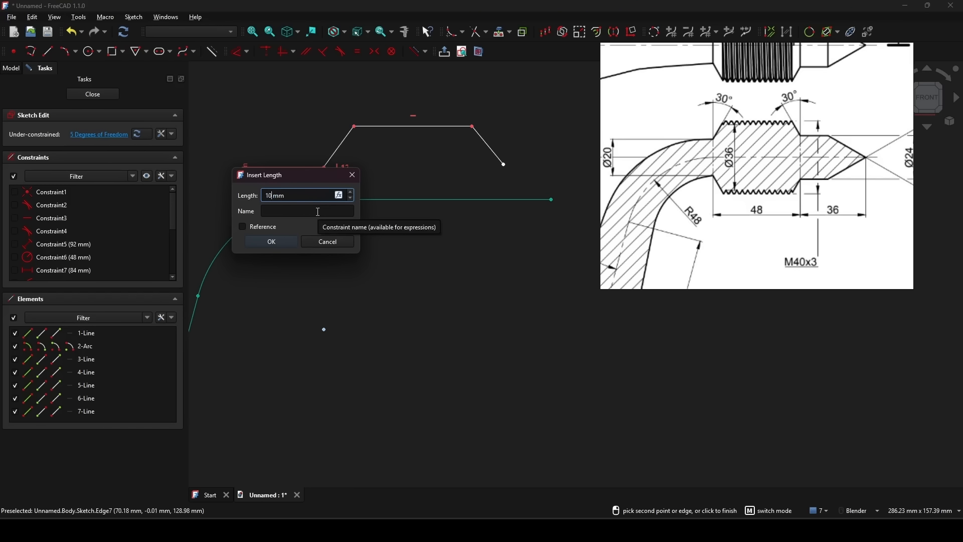
key("Return")
- Examine the threaded section on the reference drawing for its diameters, lengths and thread callout
mouse_move(426, 182)
middle_mouse_down("shift")
mouse_move(398, 194)
mouse_move(405, 200)
middle_mouse_up("shift")
scroll(769, 140, "down", 2)
scroll(767, 121, "up", 2)
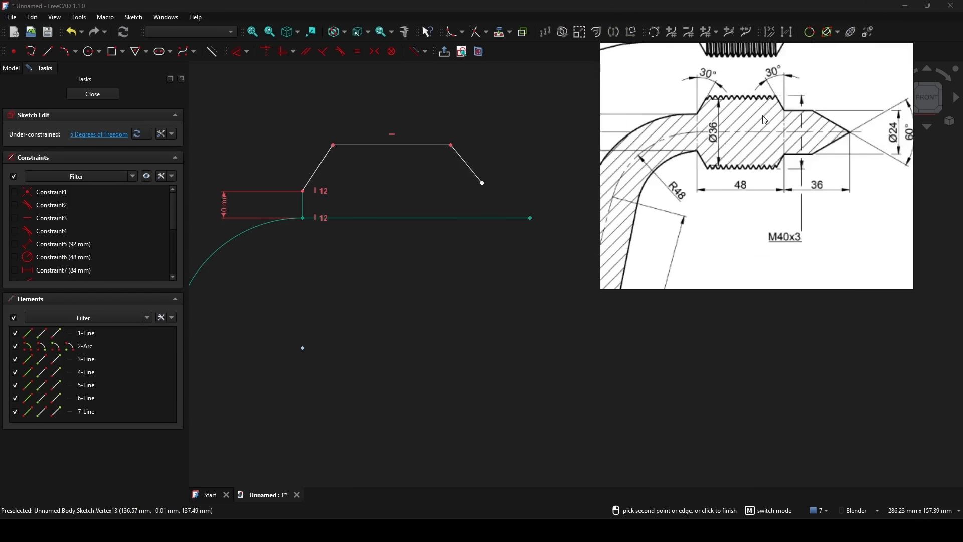
scroll(770, 130, "down", 1)
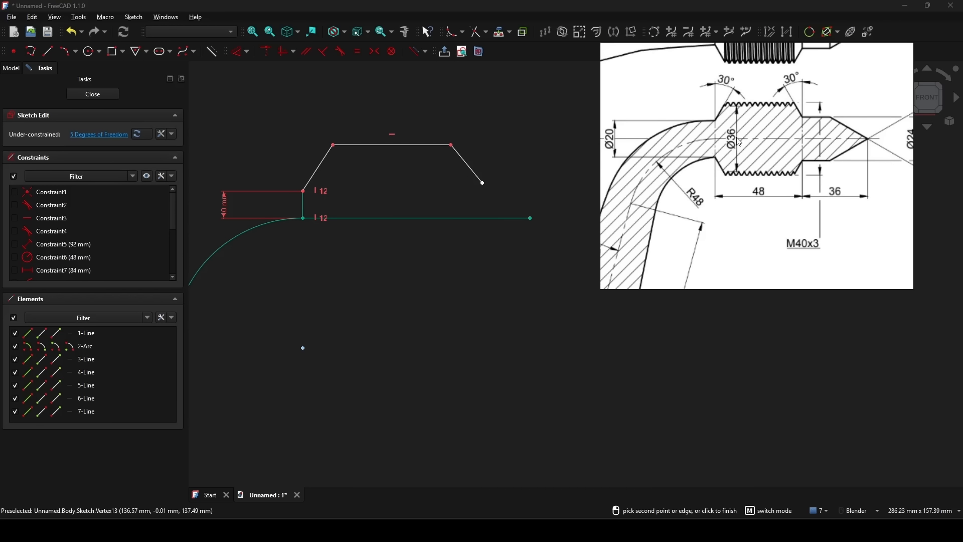
scroll(742, 143, "up", 1)
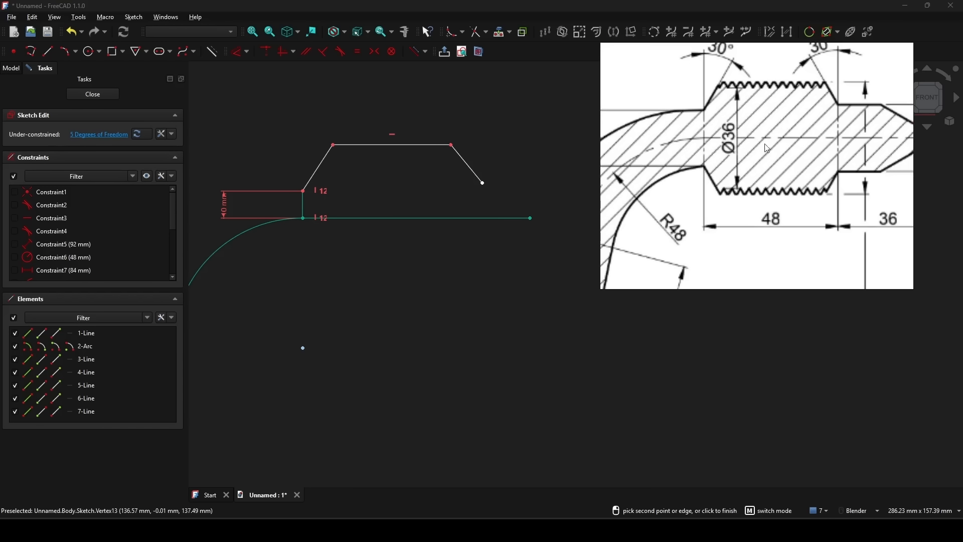
scroll(751, 144, "down", 1)
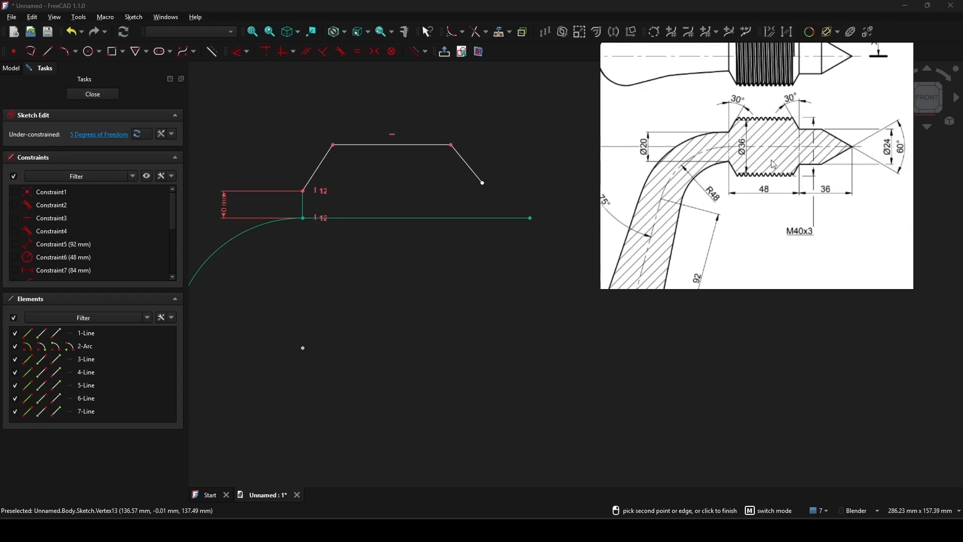
scroll(756, 143, "up", 1)
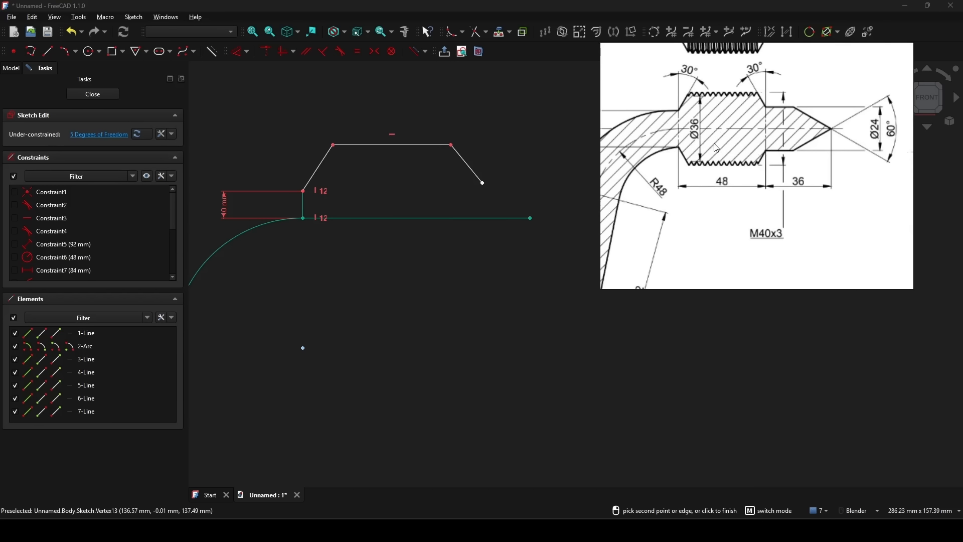
scroll(717, 148, "up", 1)
scroll(748, 155, "down", 2)
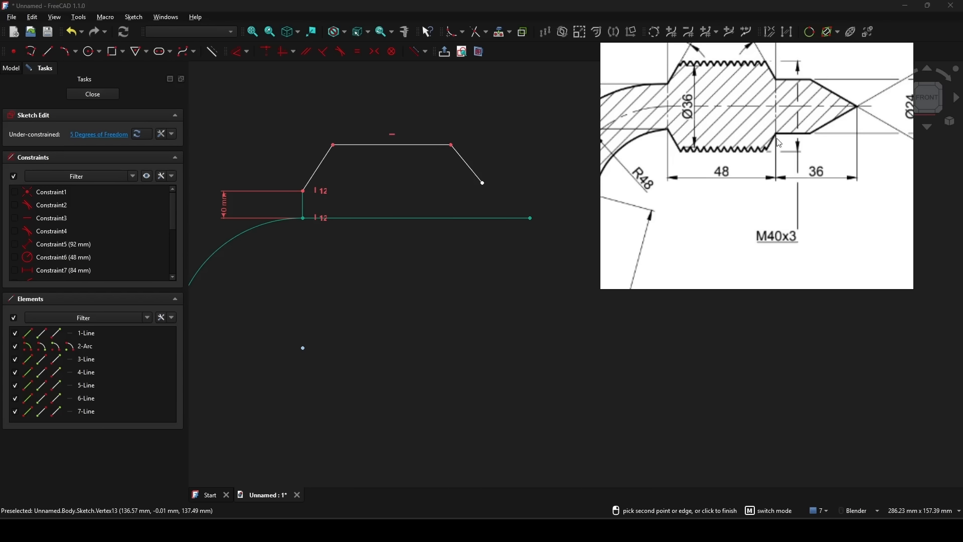
mouse_move(781, 215)
left_mouse_down()
mouse_move(708, 165)
mouse_move(747, 220)
left_mouse_up()
scroll(703, 185, "down", 3)
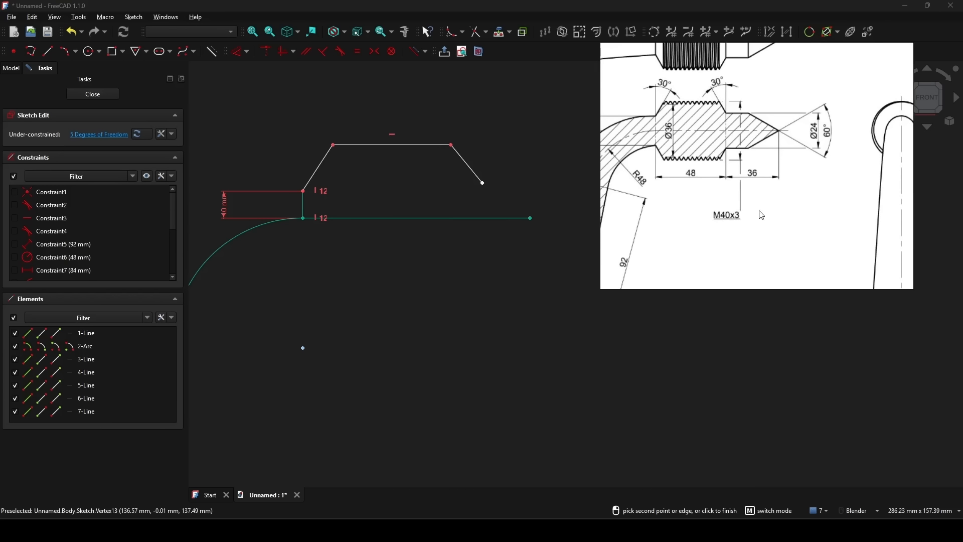
- Dimension the vertical distance between the thread profile's horizontal crest and the horizontal centreline at 20 mm
left_click(390, 145)
left_click(382, 218)
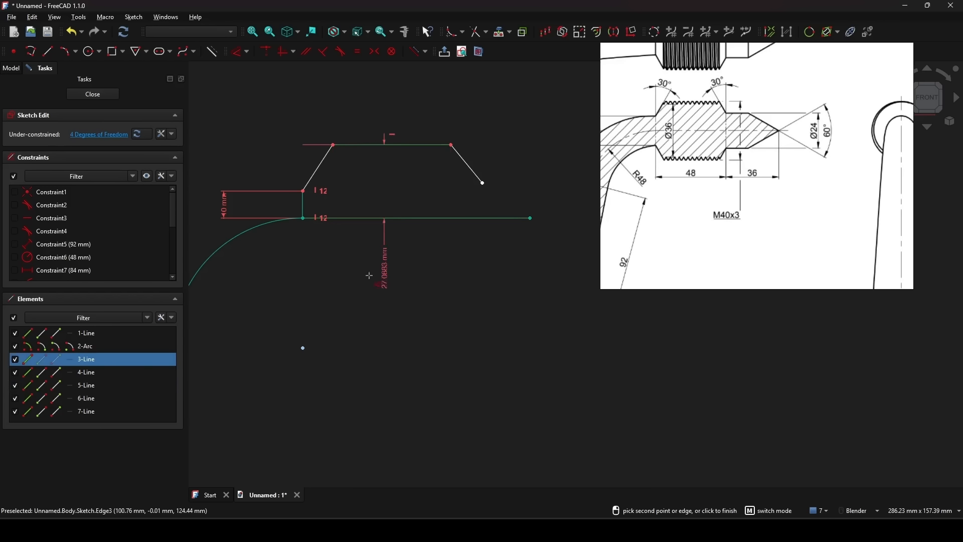
left_click(380, 279)
type("20")
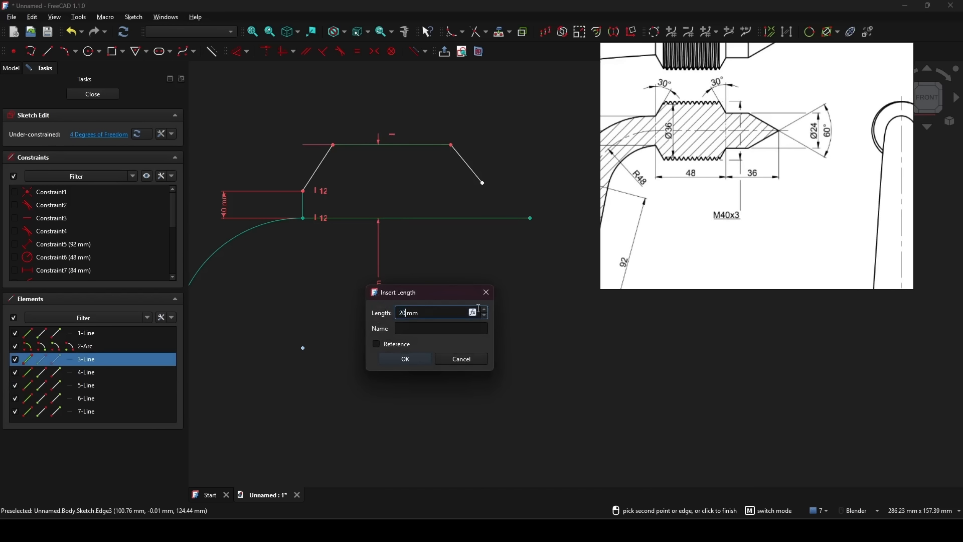
key("Return")
key("Escape")
middle_click_drag(461, 284, 468, 309, "shift")
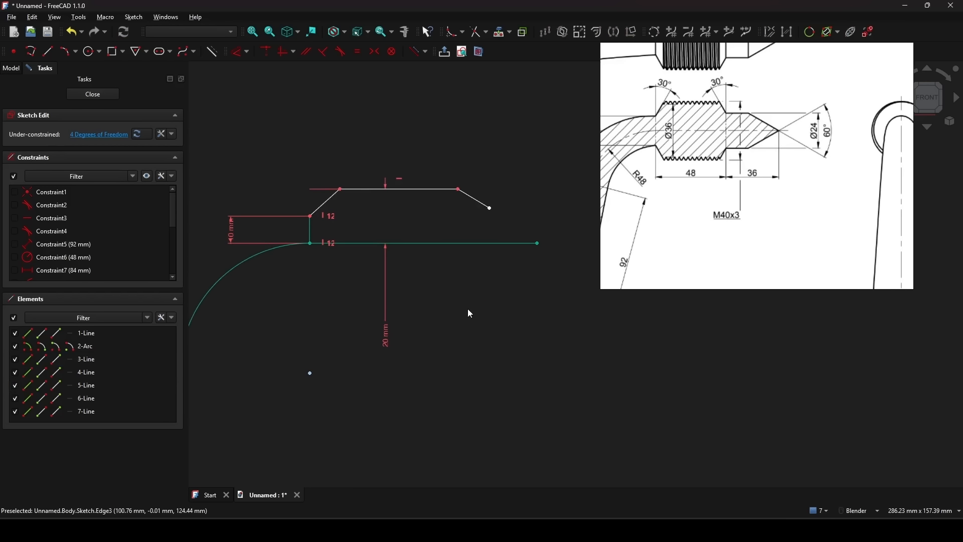
- Set the horizontal distance between the thread profile's start and end points to 48 mm, and pull the crest's far end back inside it
middle_click_drag(514, 237, 499, 246, "shift")
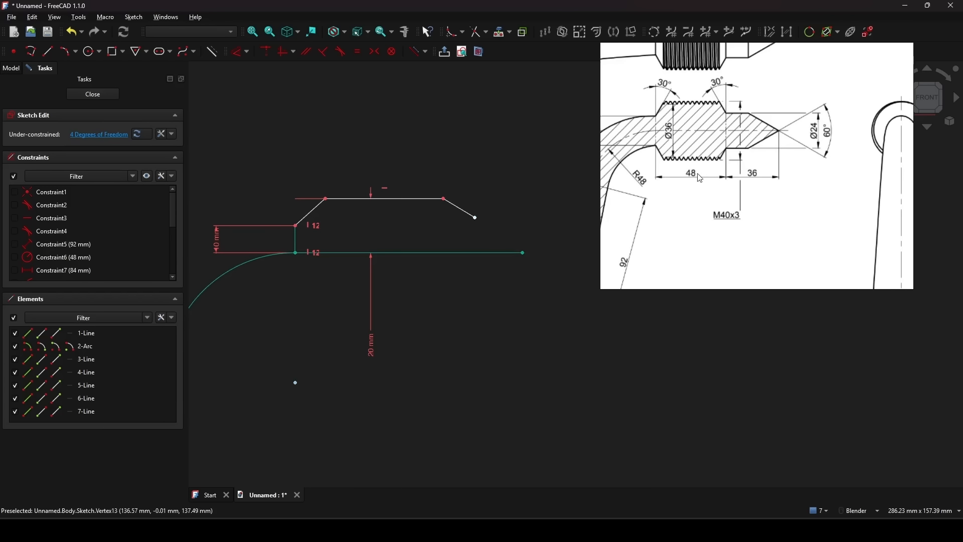
left_click(296, 226)
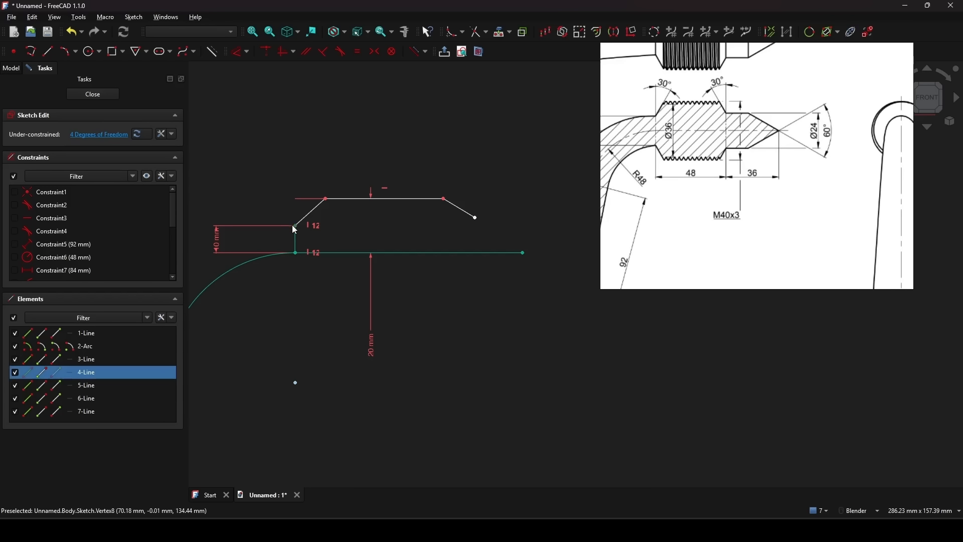
left_click(475, 219)
key("d")
left_click(421, 142)
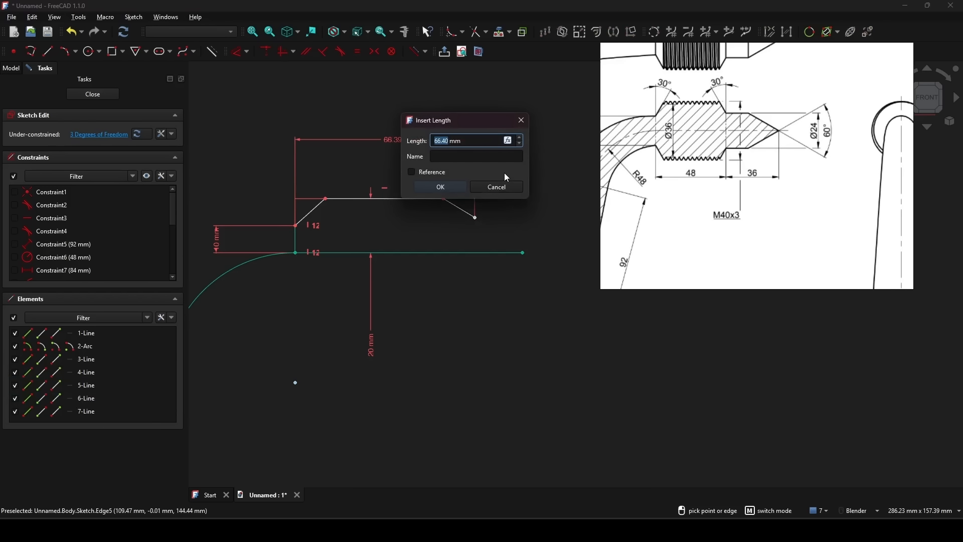
type("48")
key("Return")
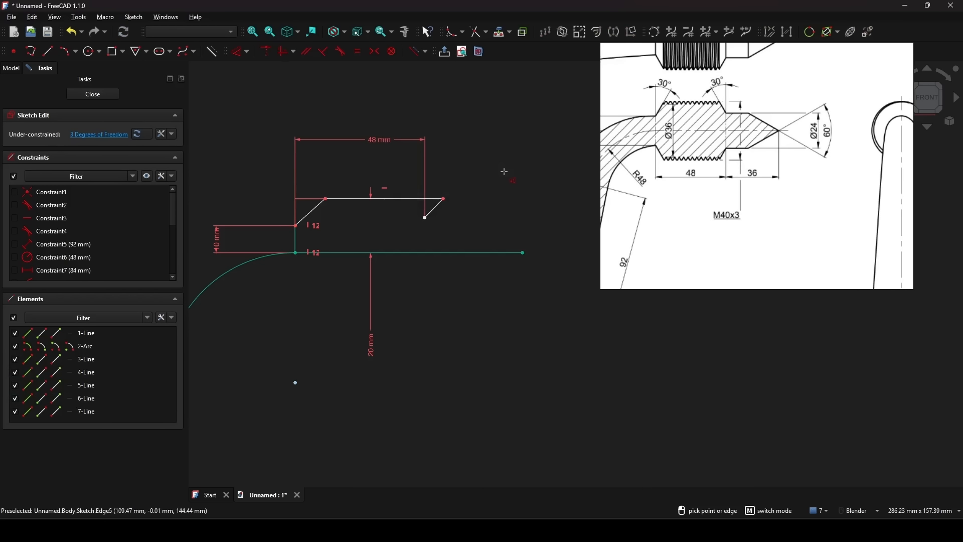
key("Escape")
left_click_drag(444, 200, 403, 212)
middle_click_drag(514, 200, 504, 189, "shift")
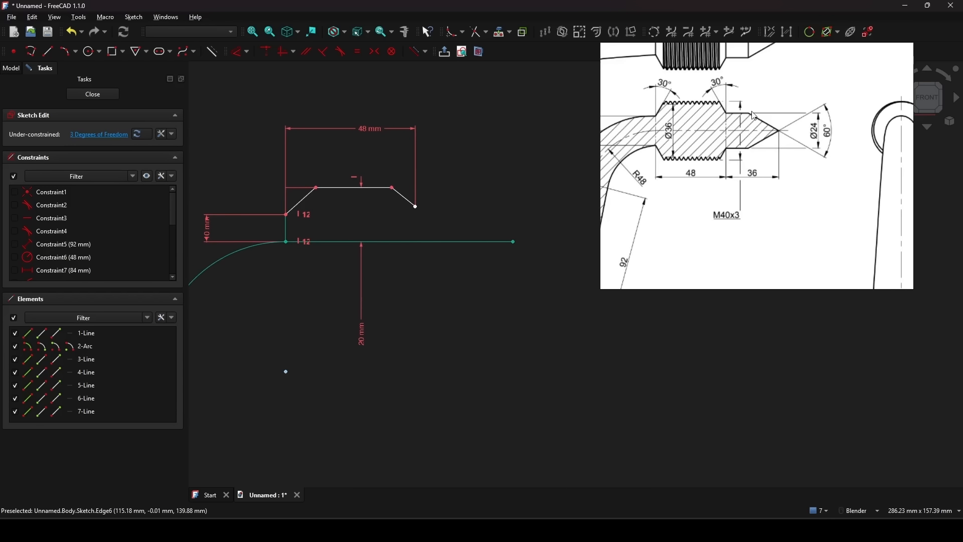
- Draw a vertical line from the falling flank's free end down to the horizontal centreline
middle_click_drag(439, 189, 448, 193, "shift")
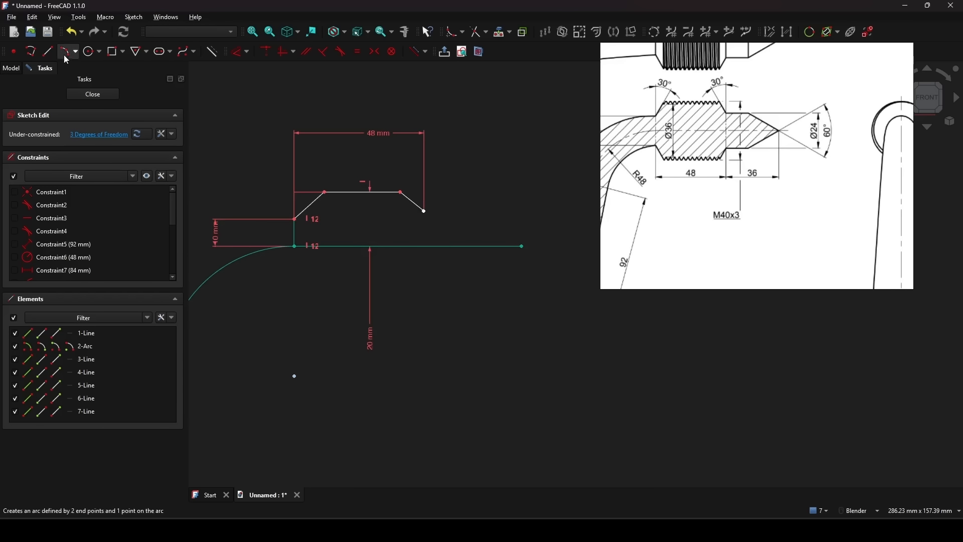
left_click(49, 51)
left_click(425, 211)
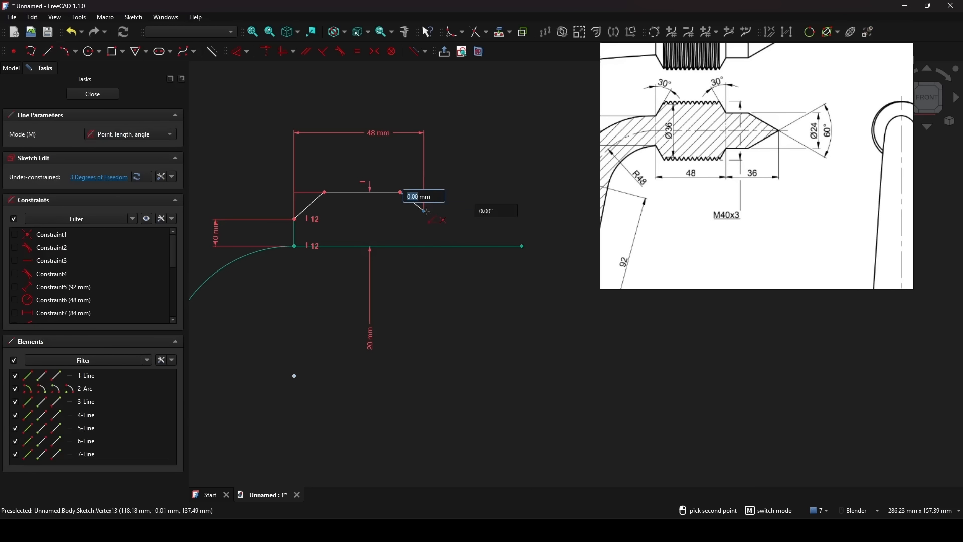
left_click(424, 245)
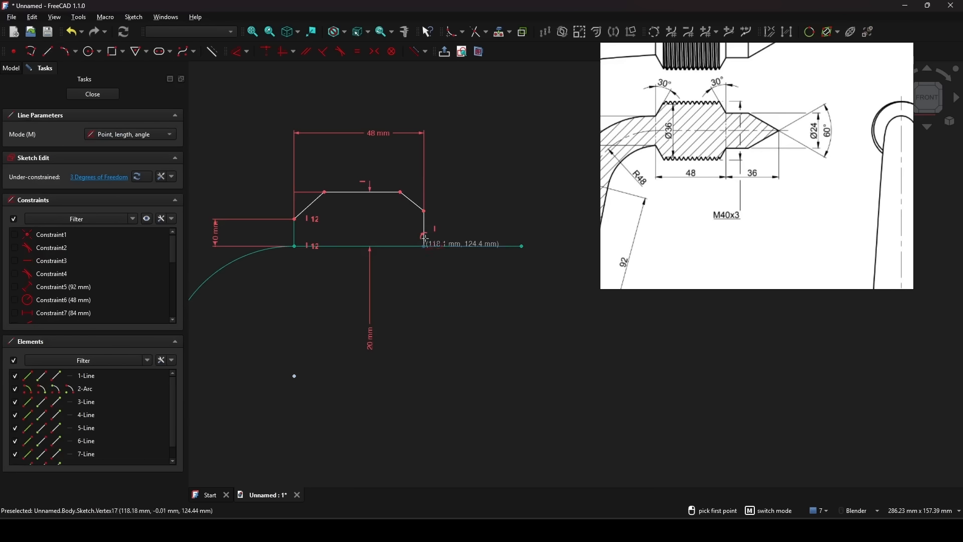
right_click(424, 246)
scroll(432, 221, "up", 2)
left_click_drag(457, 228, 452, 215)
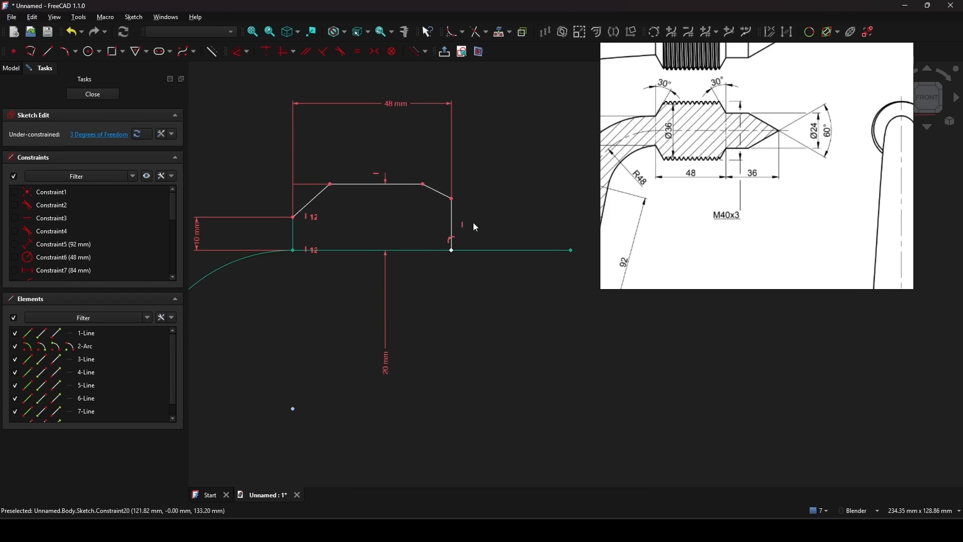
- Convert the vertical line below the falling flank into construction geometry
middle_click_drag(480, 225, 470, 228, "shift")
left_click(443, 231)
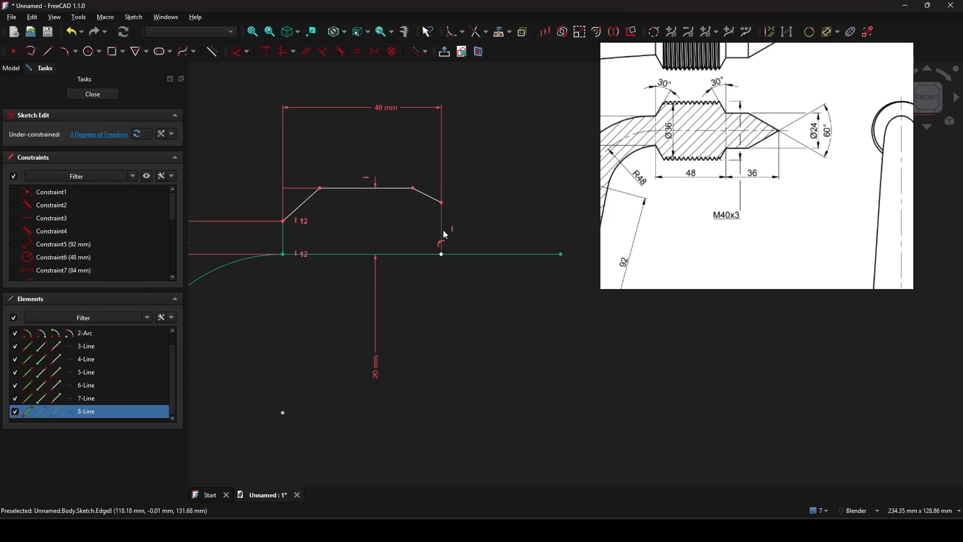
key("g")
key("n")
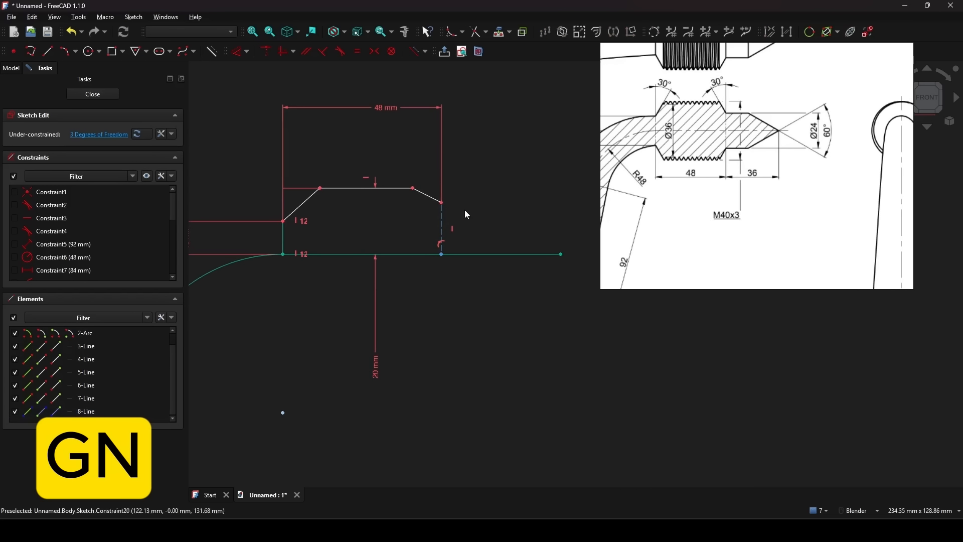
- Dimension the vertical construction line below the falling flank at 12 mm
middle_click_drag(478, 229, 471, 220, "shift")
key("d")
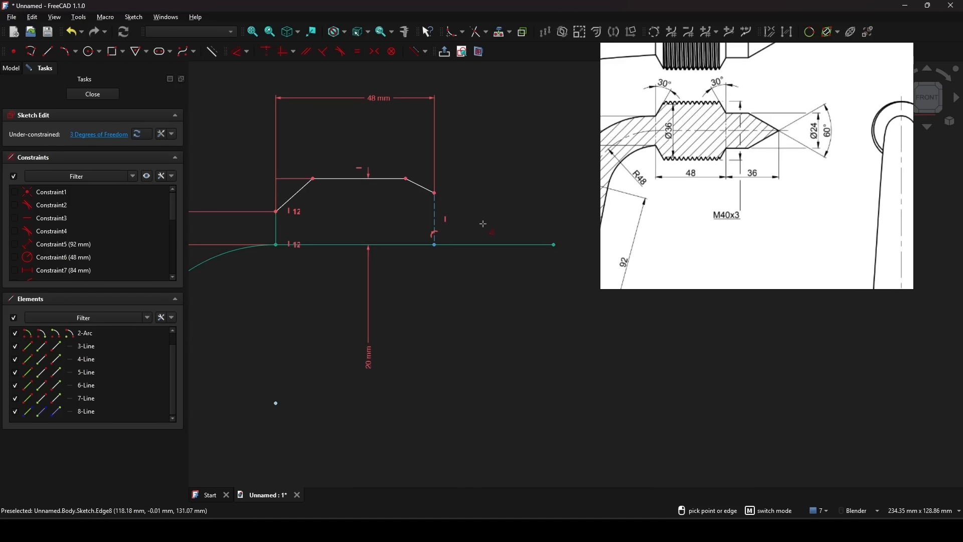
left_click(436, 224)
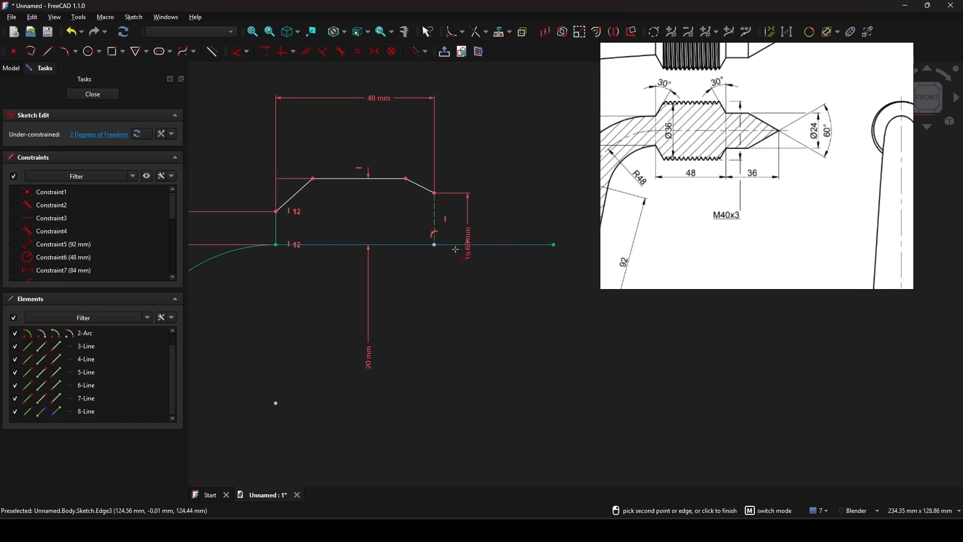
left_click(466, 323)
type("12")
left_click(516, 381)
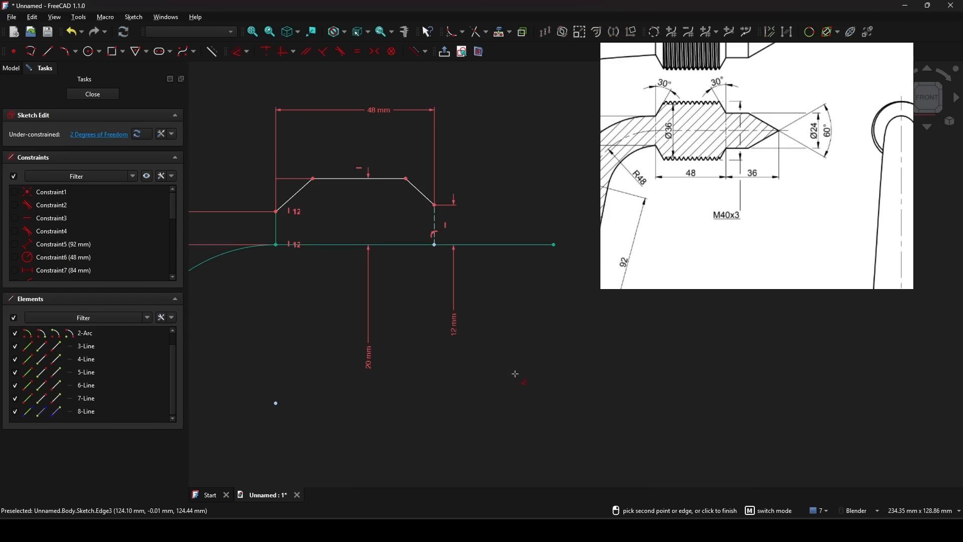
- Dimension the angle between the rising flank and the short vertical line at 30°
middle_click_drag(511, 243, 546, 253, "shift")
scroll(510, 240, "up", 1)
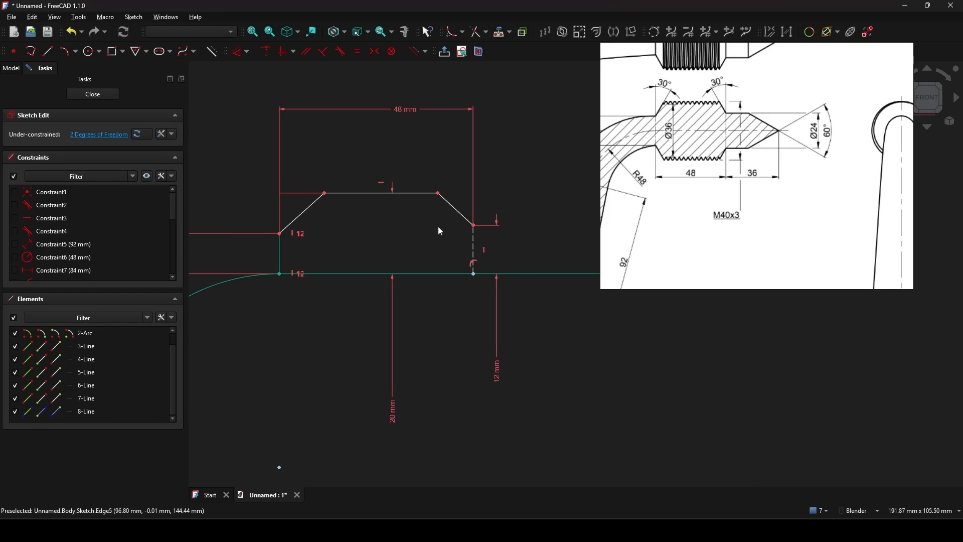
middle_click_drag(393, 230, 418, 234, "shift")
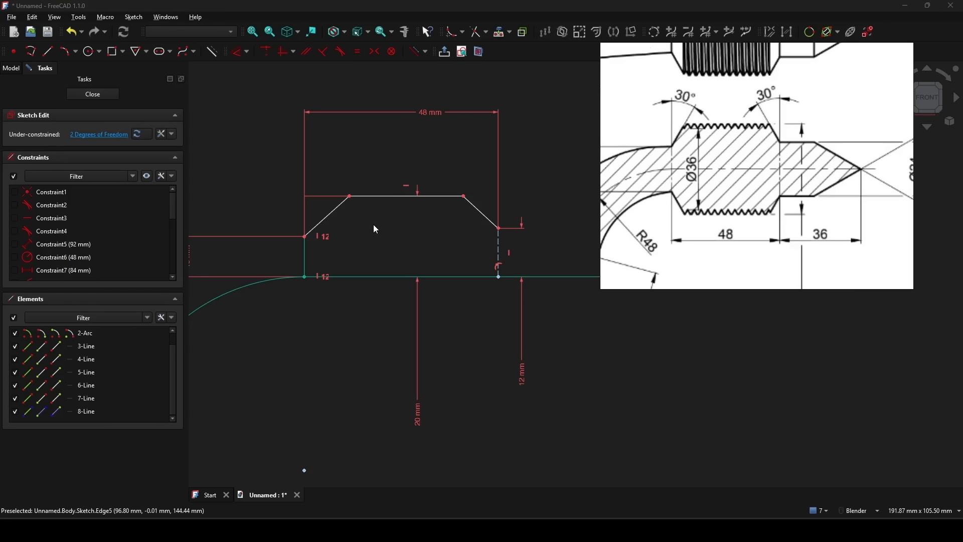
key("d")
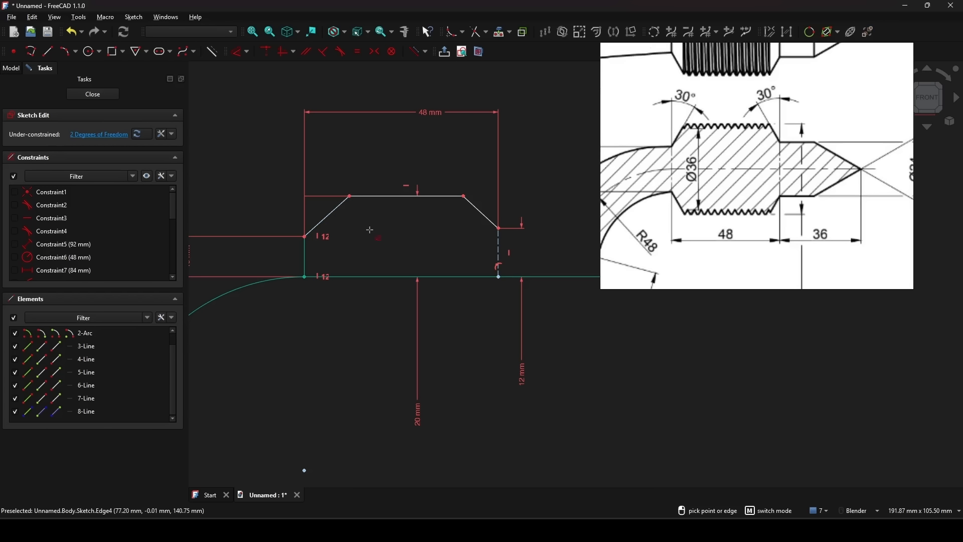
left_click(327, 216)
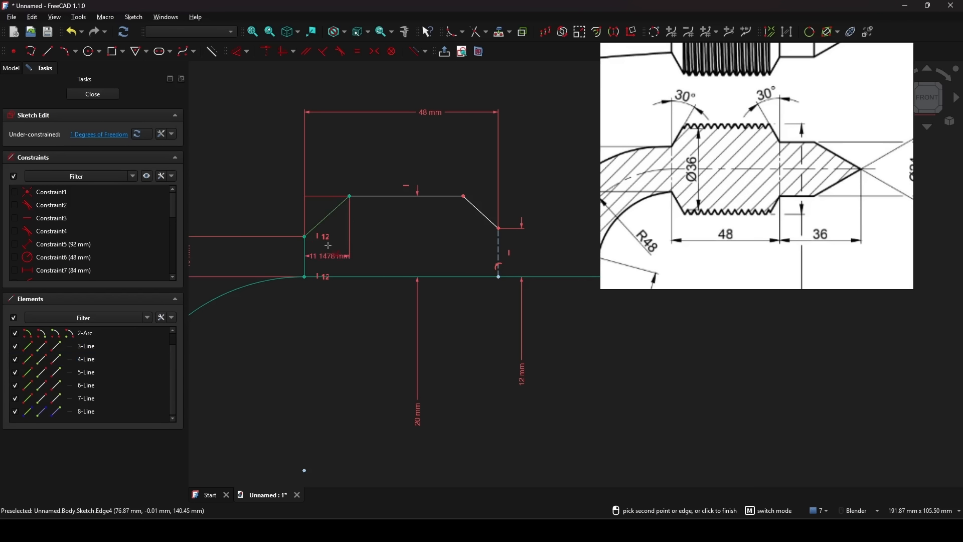
left_click(305, 252)
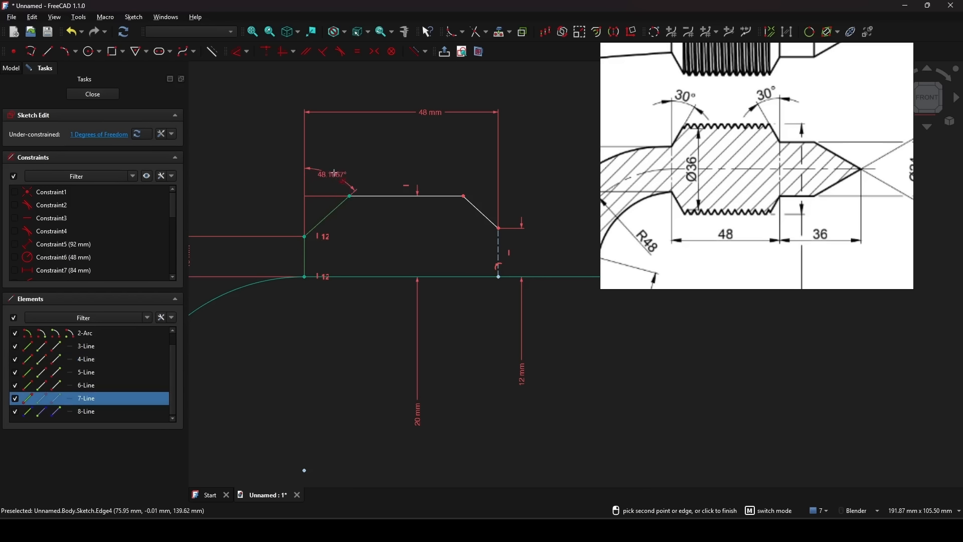
left_click(351, 153)
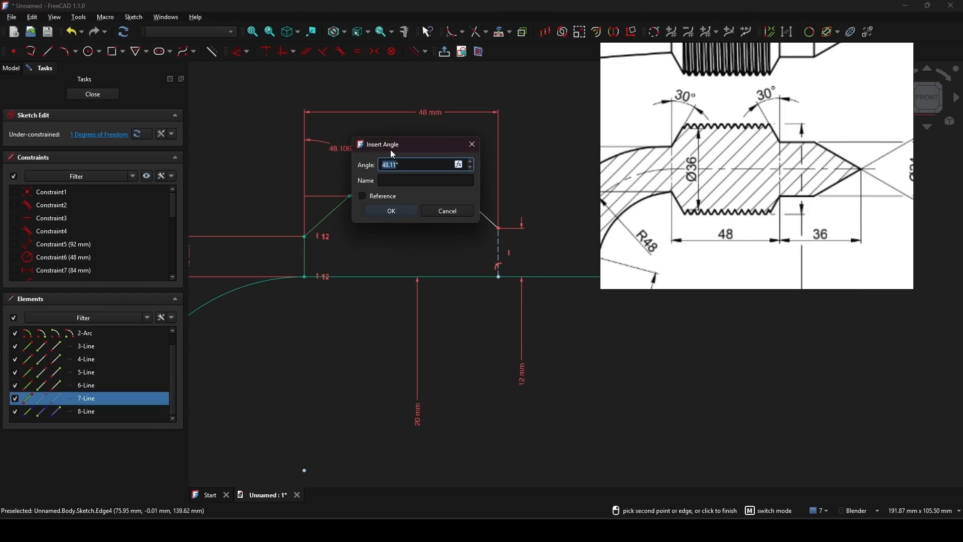
key("Return")
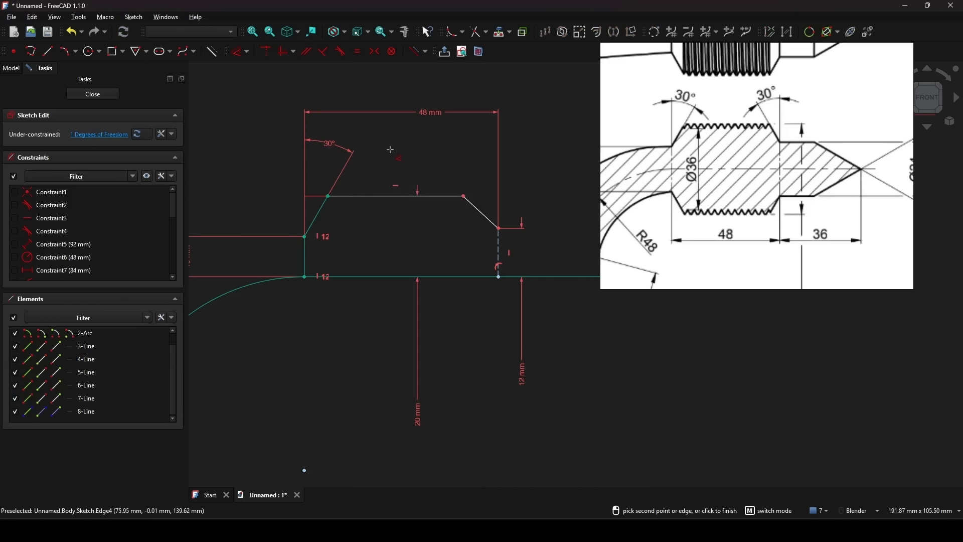
- Dimension the angle between the falling flank and the vertical construction line at 30°
left_click(480, 212)
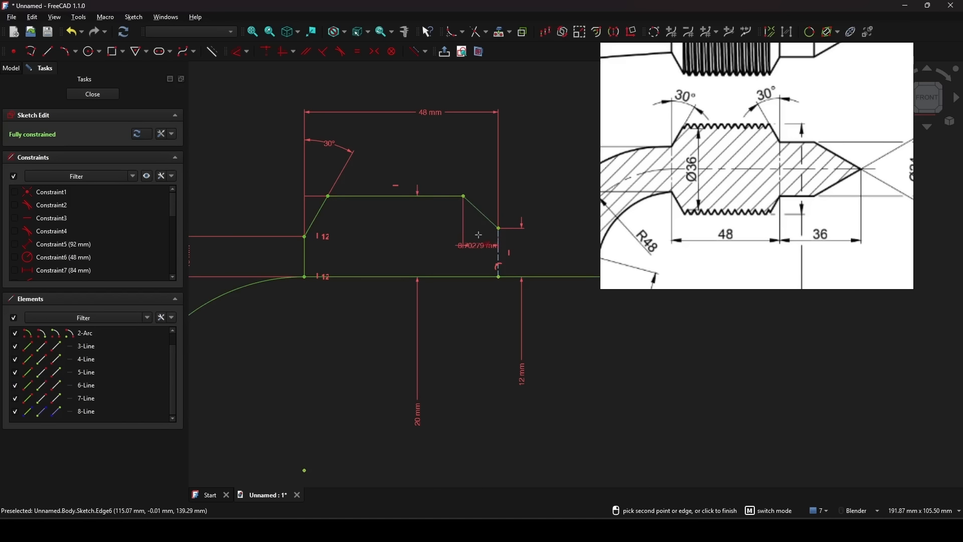
left_click(498, 251)
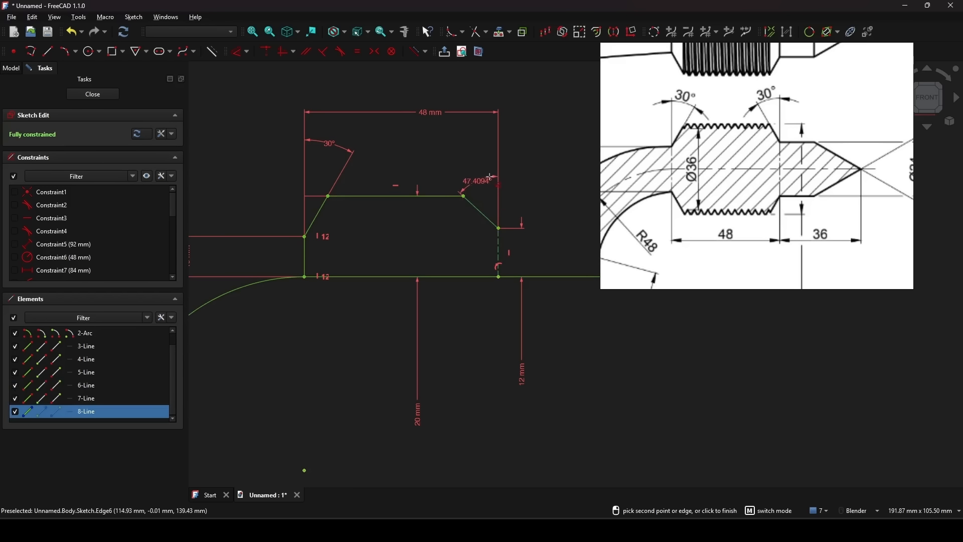
left_click(456, 148)
type("3")
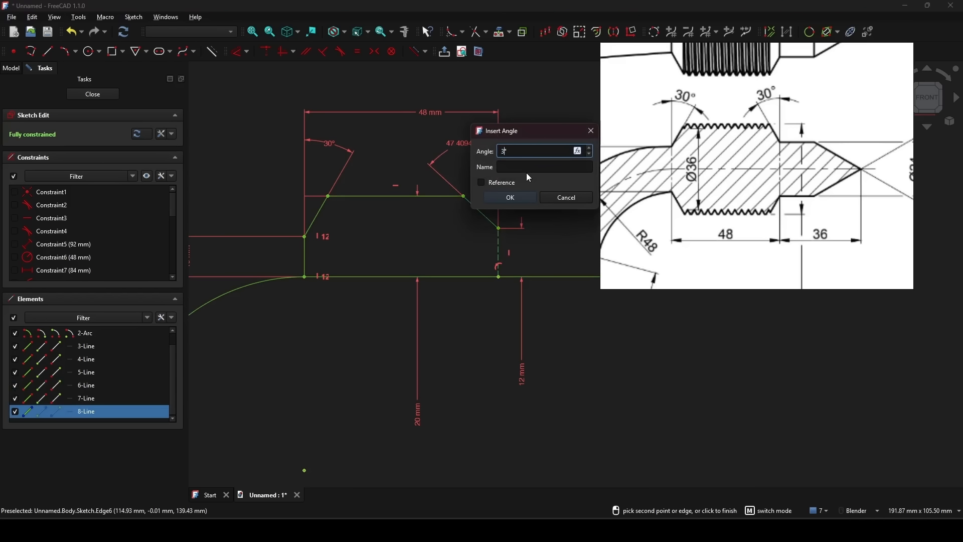
type("0")
key("Return")
key("Escape")
- Draw a polyline from the falling flank's lower end, running horizontally and then sloping down to the centreline's free end
middle_click_drag(547, 188, 496, 209, "shift")
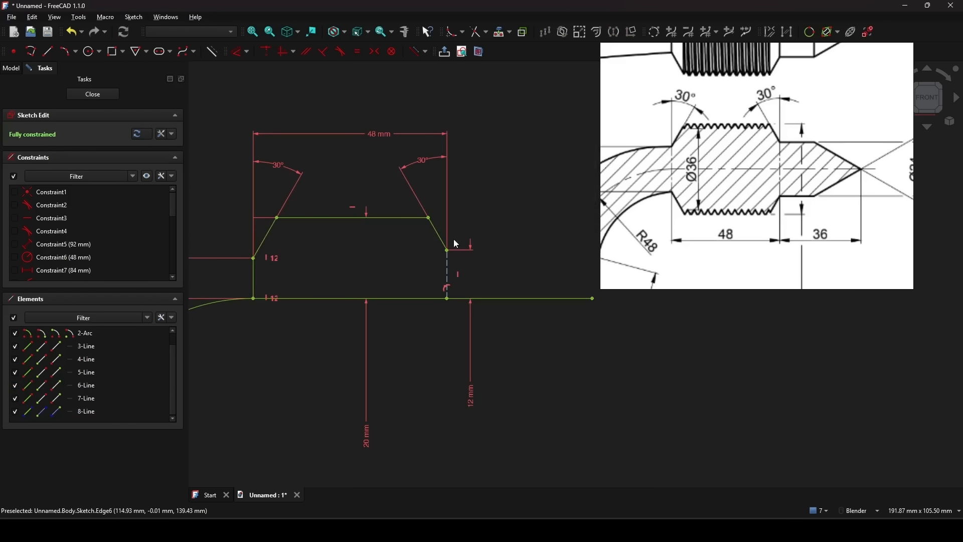
scroll(366, 214, "down", 2)
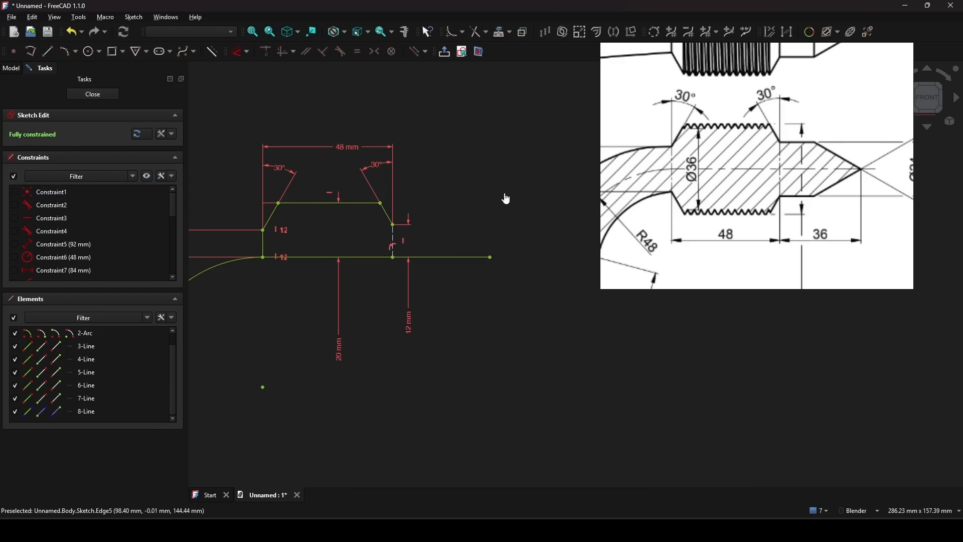
scroll(434, 206, "up", 2)
middle_click_drag(467, 208, 442, 202, "shift")
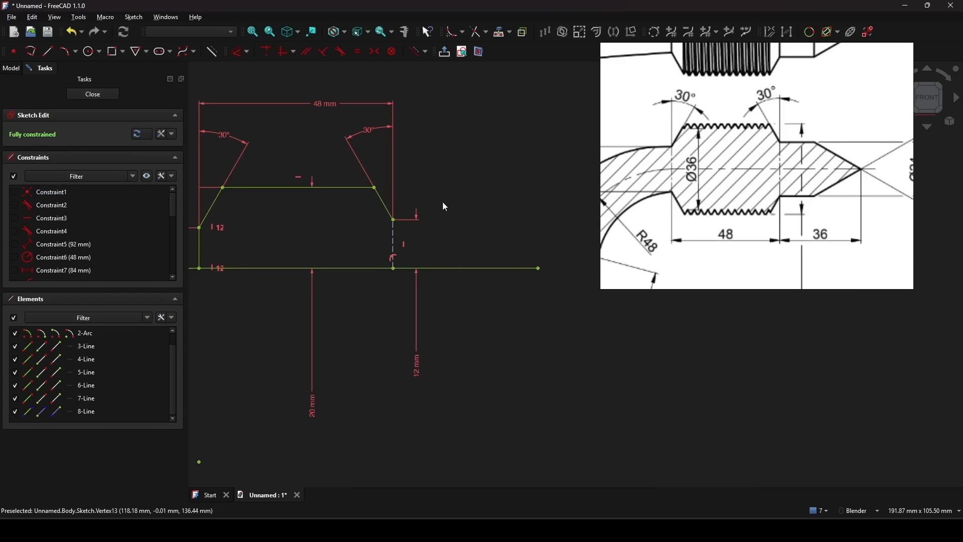
left_click(28, 52)
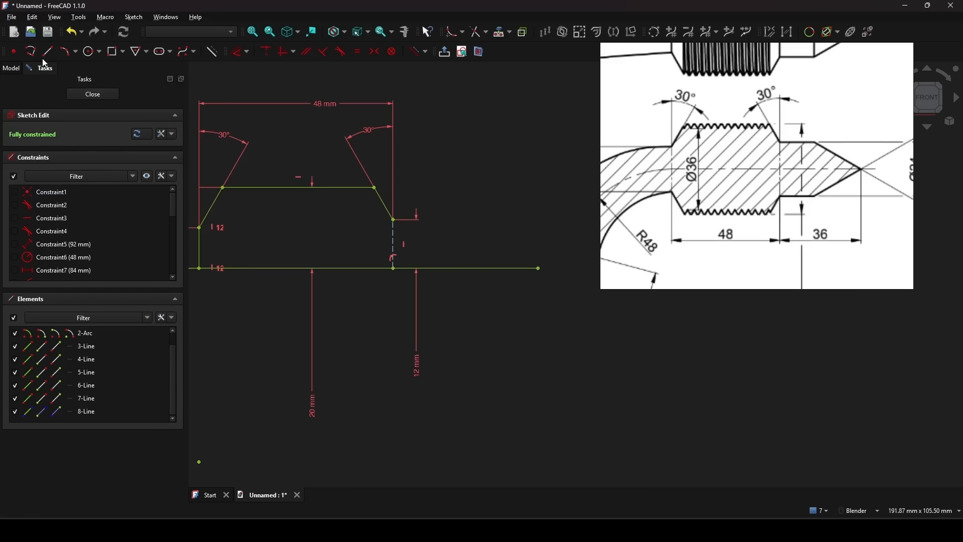
left_click(394, 219)
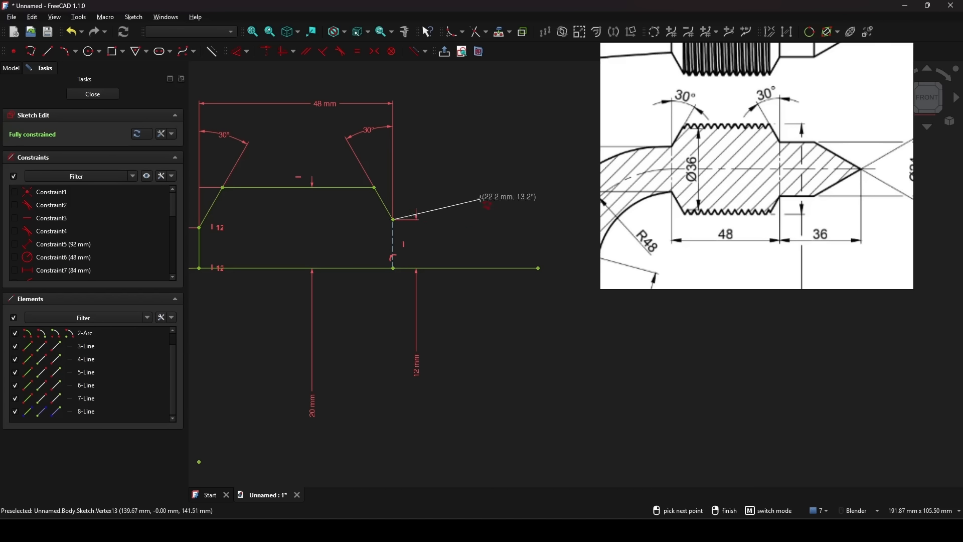
left_click(501, 220)
left_click(539, 268)
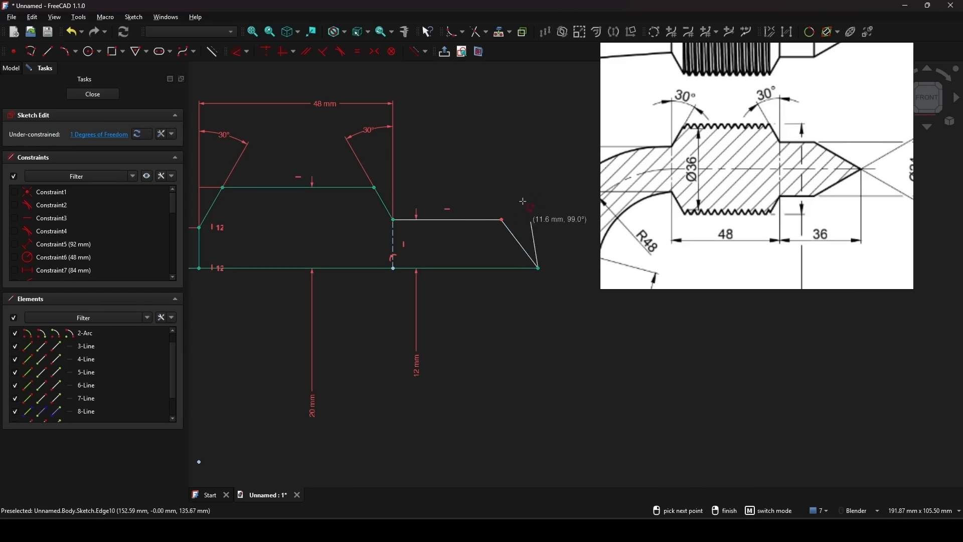
right_click(552, 200)
- Dimension the angle between the tip's sloping line and the horizontal centreline at 30°
middle_click_drag(553, 200, 509, 197, "shift")
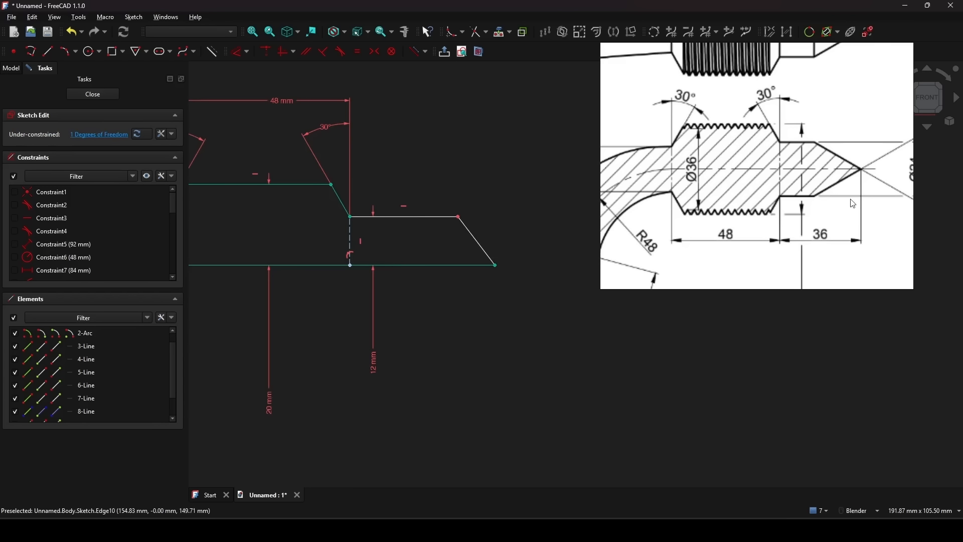
scroll(854, 203, "down", 3)
scroll(852, 193, "up", 4)
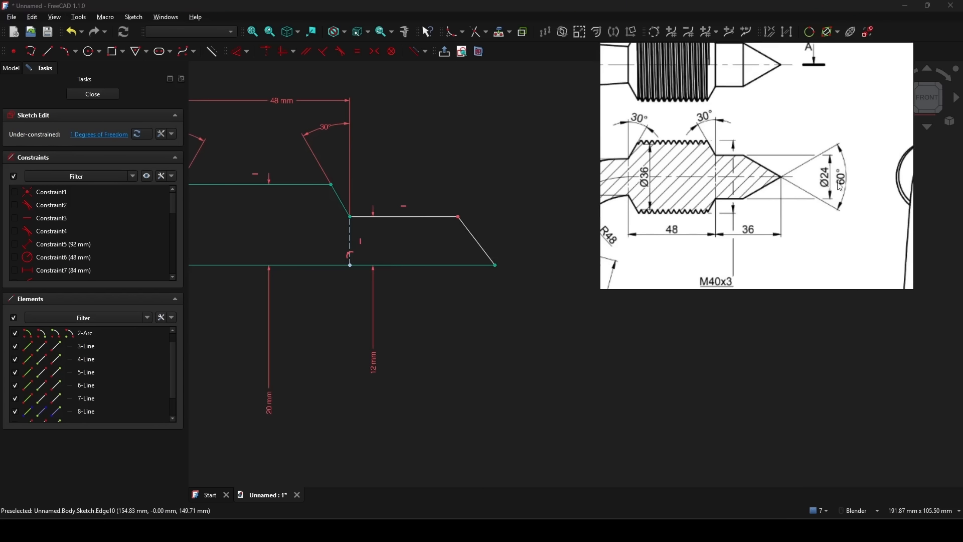
middle_click_drag(440, 209, 442, 176, "shift")
key("d")
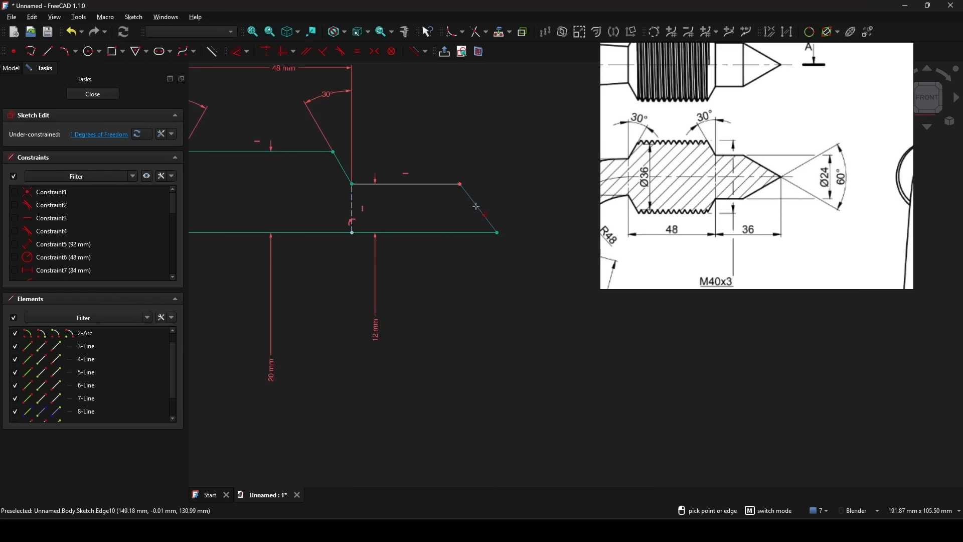
left_click(477, 206)
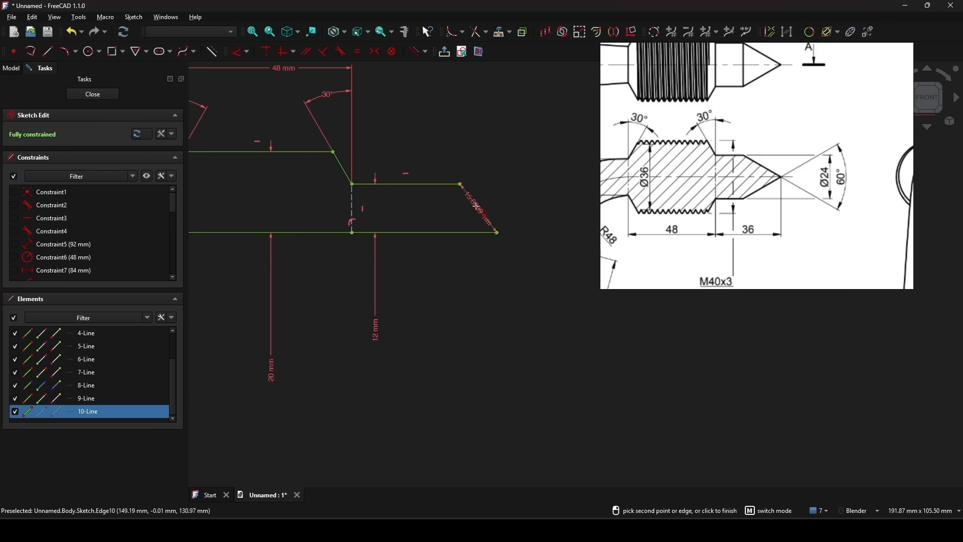
left_click(464, 232)
left_click(459, 218)
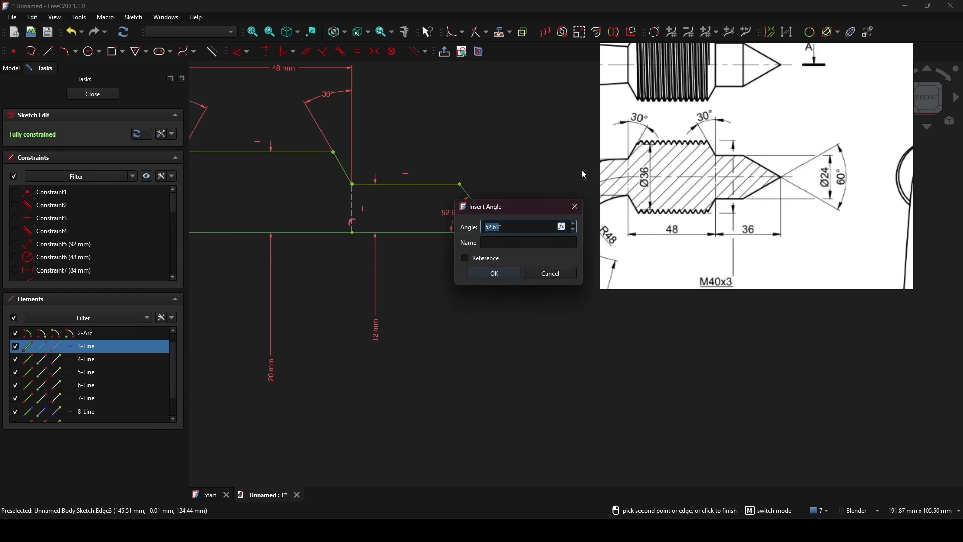
type("30")
key("Return")
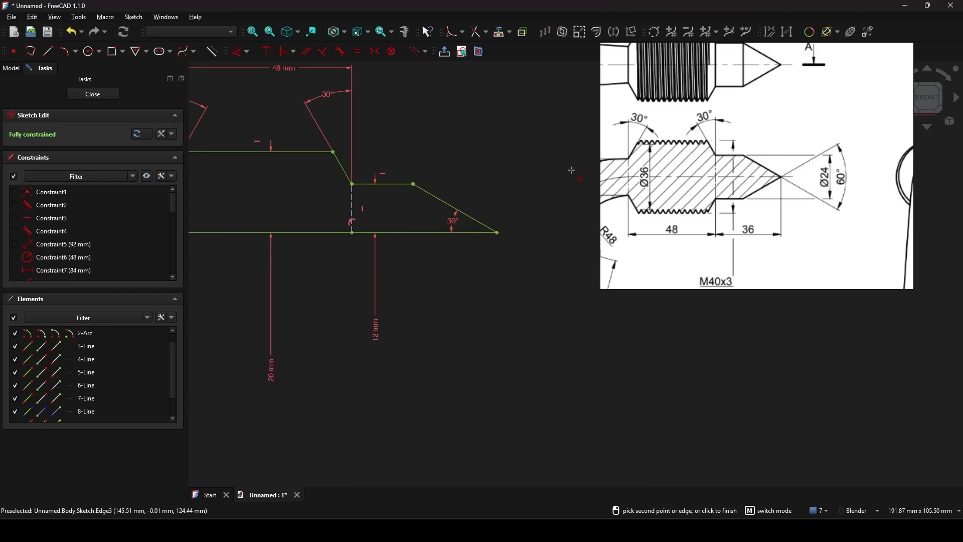
key("Escape")
- Move the tip's 30° angle dimension further inside the profile, away from the sloping line
scroll(513, 196, "down", 4)
scroll(515, 195, "up", 2)
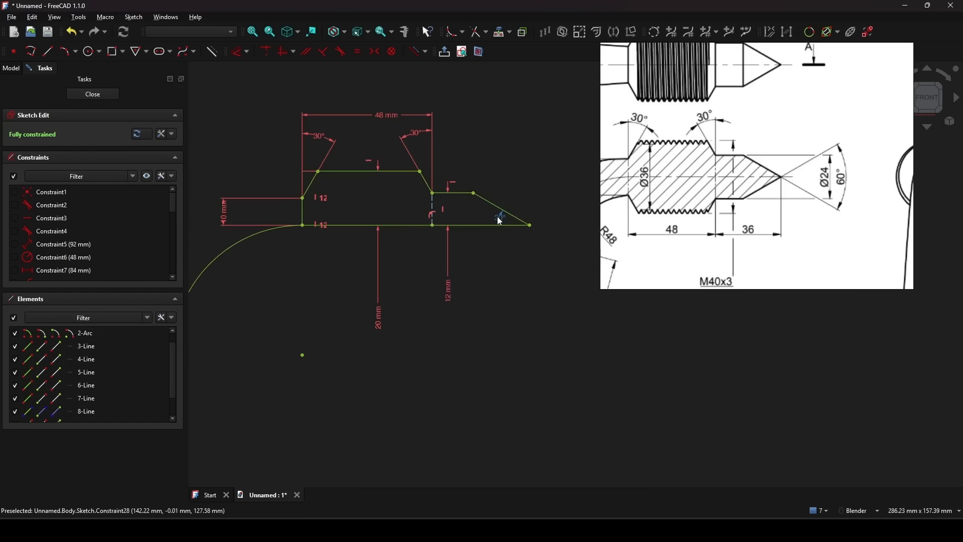
left_click_drag(499, 216, 474, 216)
- Draw a line from the origin downward to the left, ending at about (-12, -26) mm
scroll(510, 129, "down", 2)
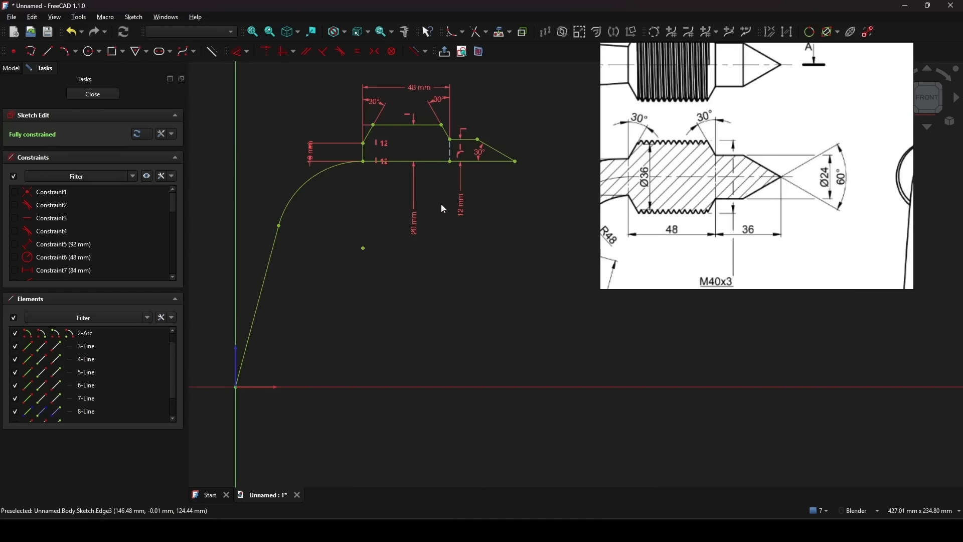
mouse_move(441, 203)
middle_mouse_down("shift")
mouse_move(482, 220)
mouse_move(521, 158)
middle_mouse_up("shift")
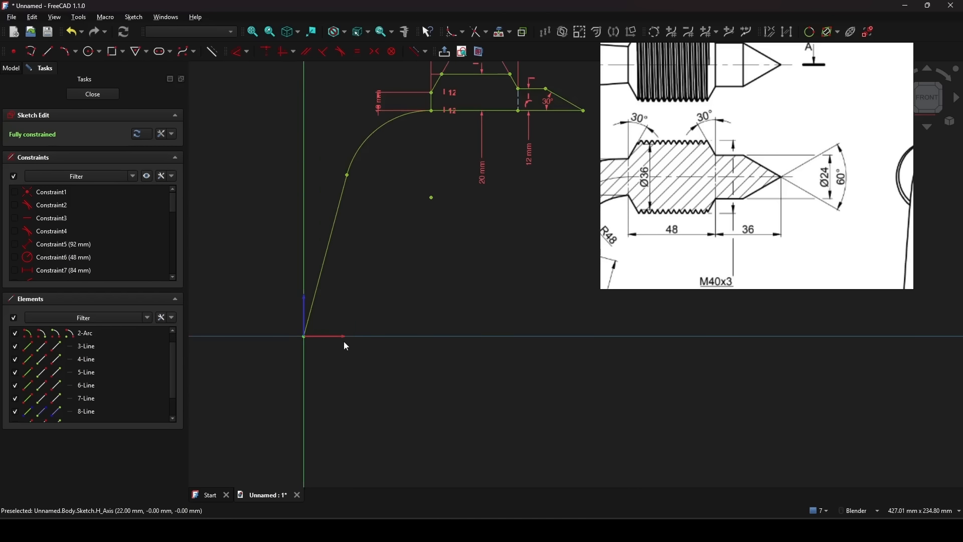
mouse_move(344, 341)
middle_mouse_down("shift")
mouse_move(426, 232)
mouse_move(398, 214)
middle_mouse_up("shift")
scroll(424, 233, "up", 1)
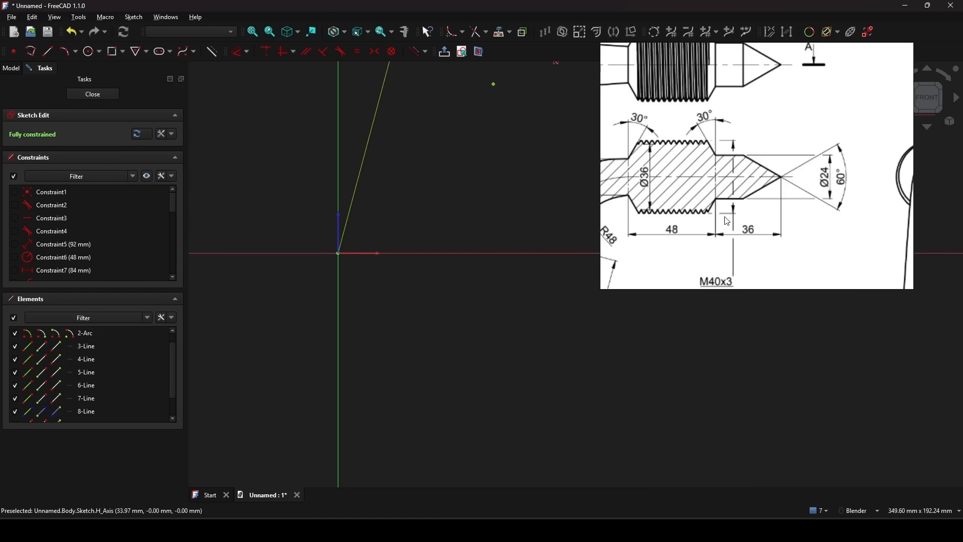
scroll(725, 217, "down", 3)
middle_click_drag(709, 215, 761, 116)
scroll(667, 230, "up", 3)
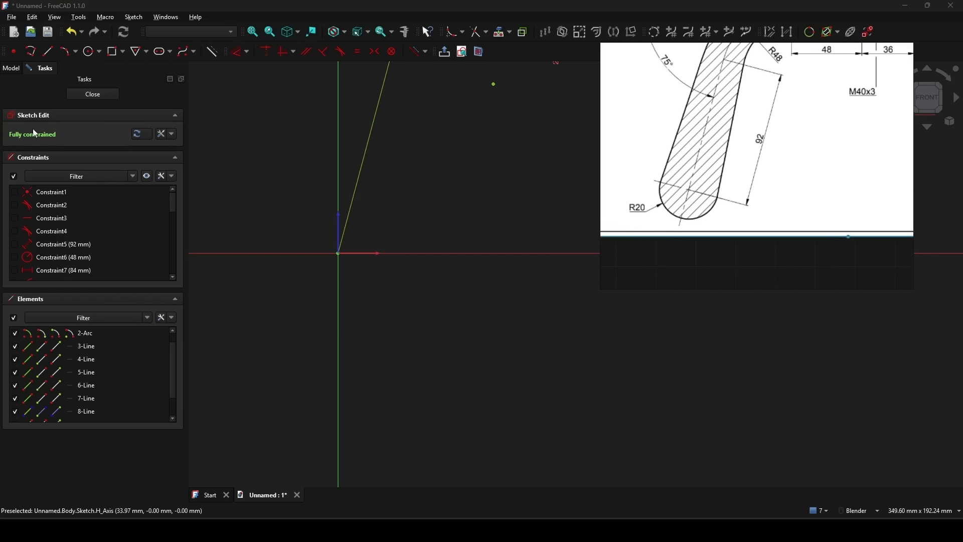
left_click(50, 52)
scroll(353, 310, "up", 2)
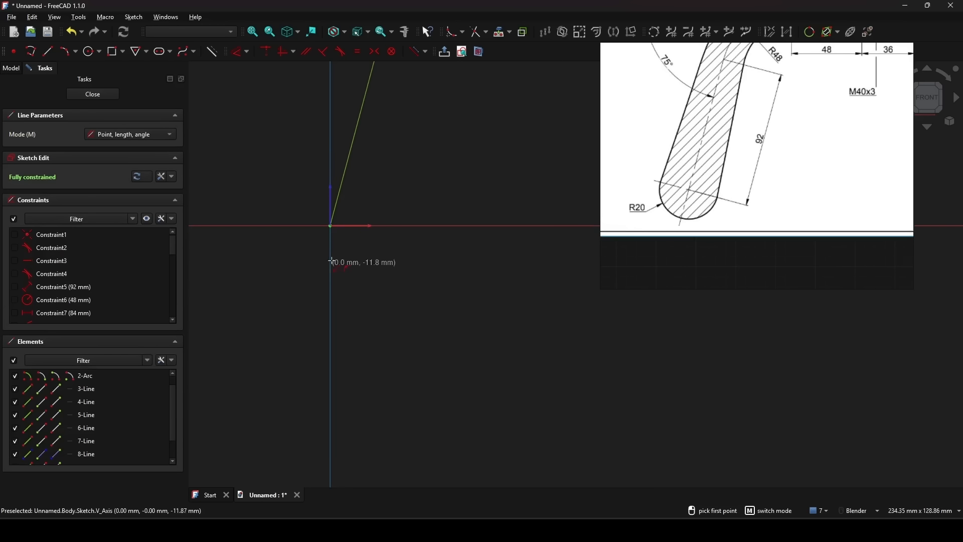
left_click(332, 226)
left_click(291, 312)
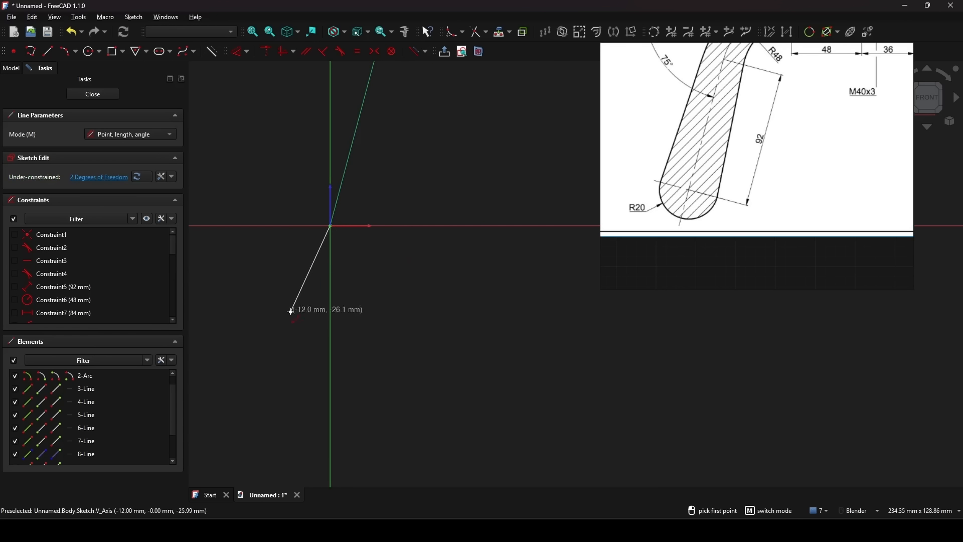
right_click(381, 273)
- Constrain the new line below the origin parallel to the handle's long inclined path line
middle_click_drag(378, 269, 384, 276, "shift")
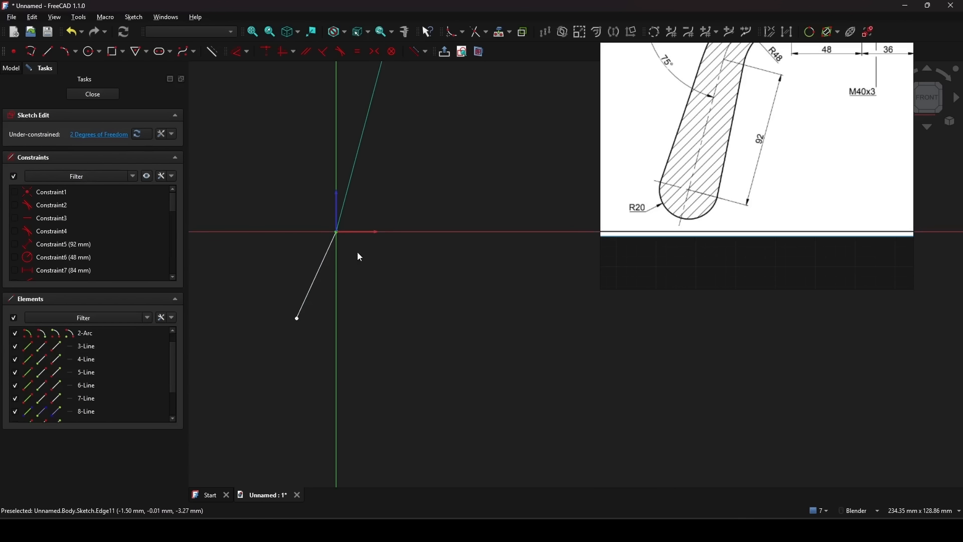
middle_click_drag(341, 282, 331, 290, "shift")
left_click(309, 279)
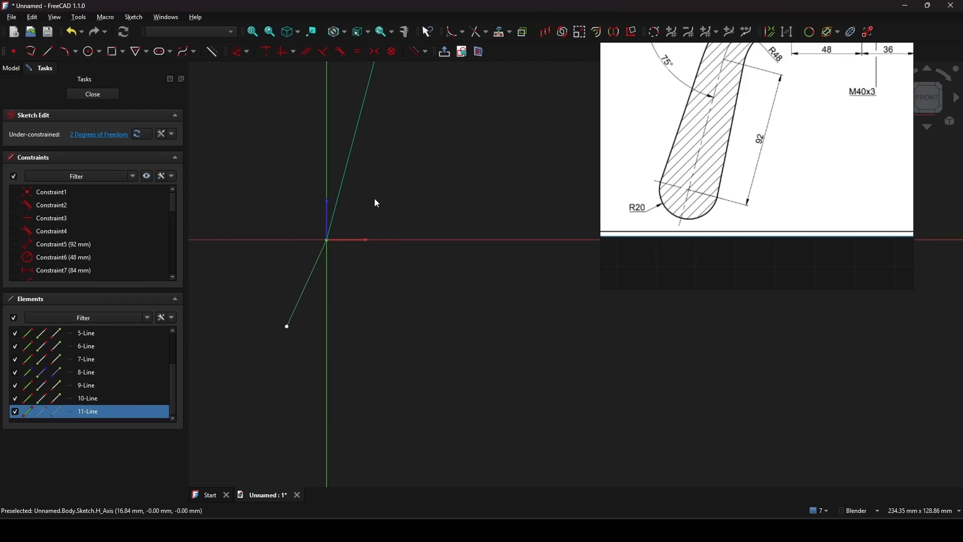
left_click(345, 184)
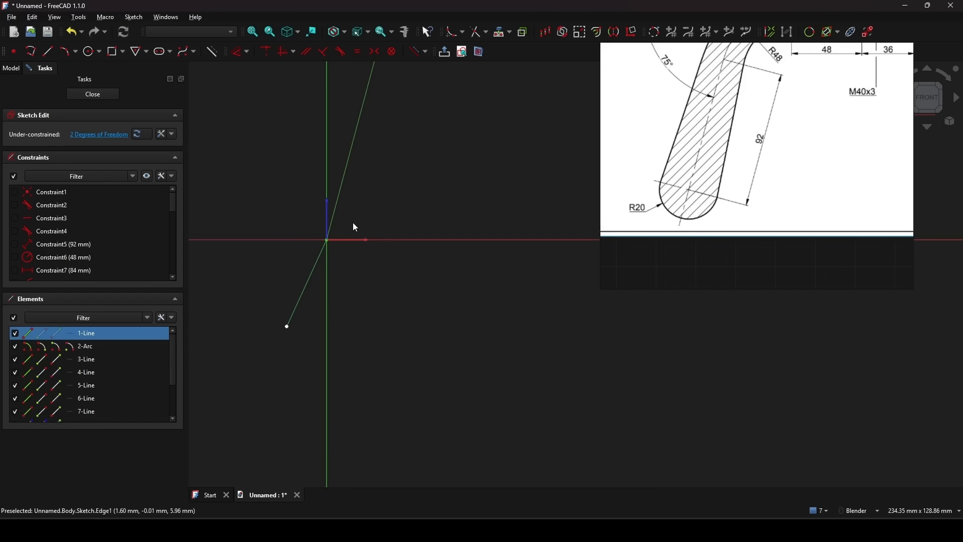
key("p")
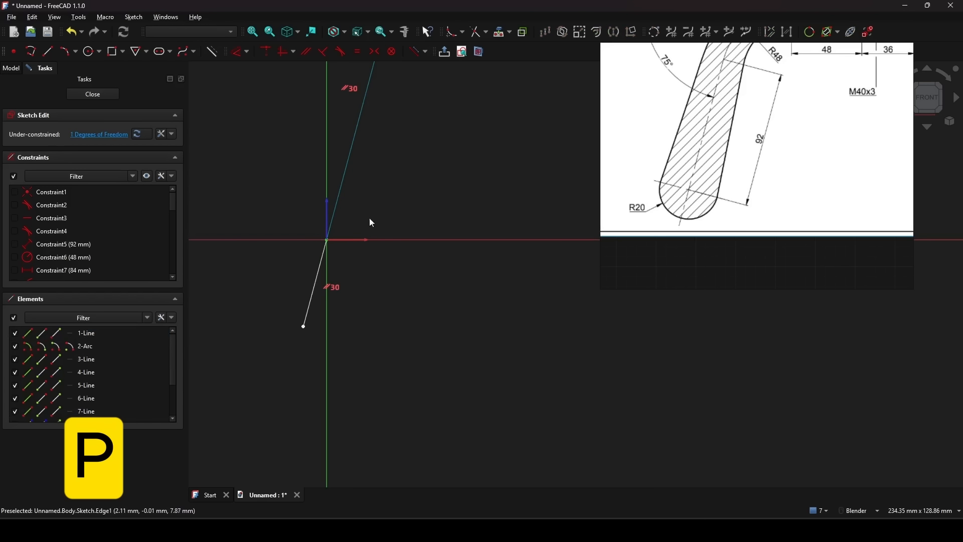
- Dimension the length of the line below the origin at 20 mm
middle_click_drag(389, 232, 372, 243, "shift")
key("d")
left_click(296, 302)
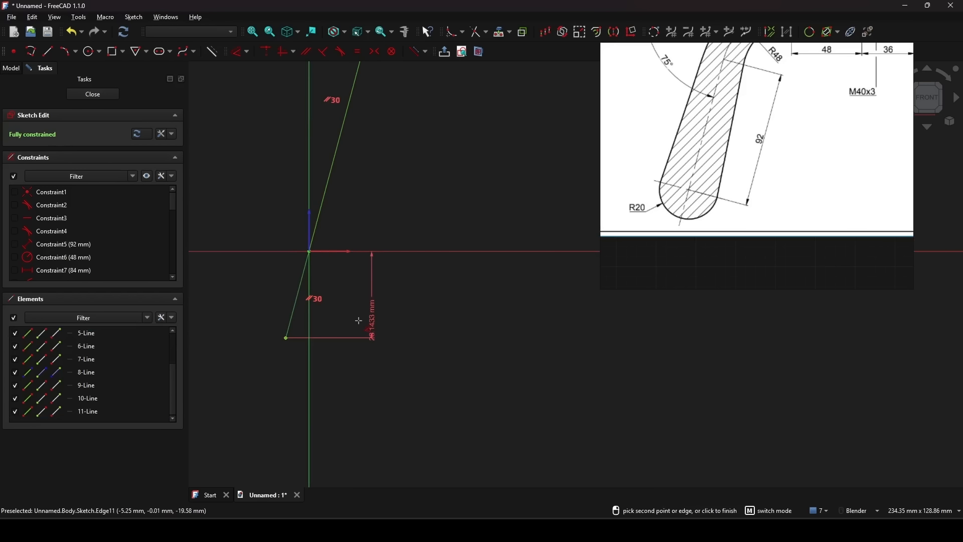
left_click(336, 374)
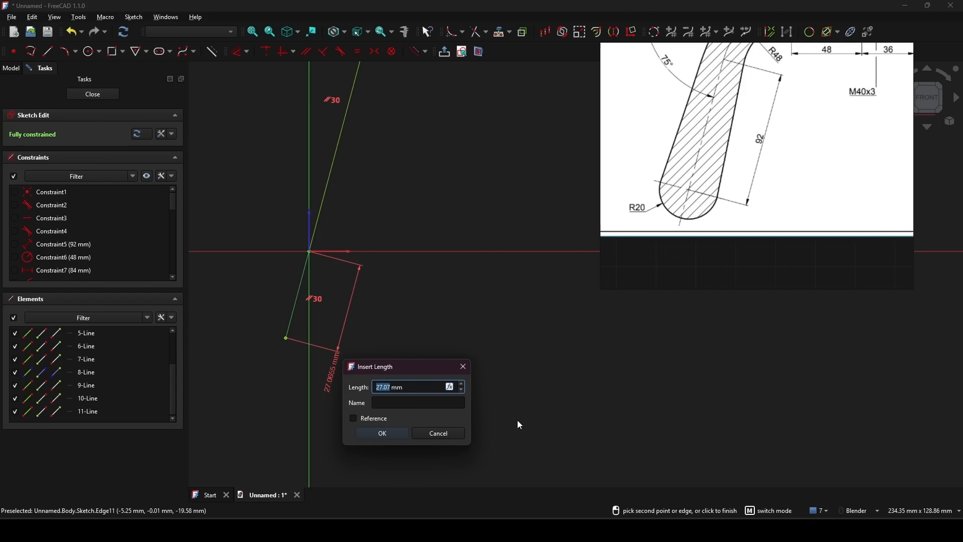
type("20")
key("Return")
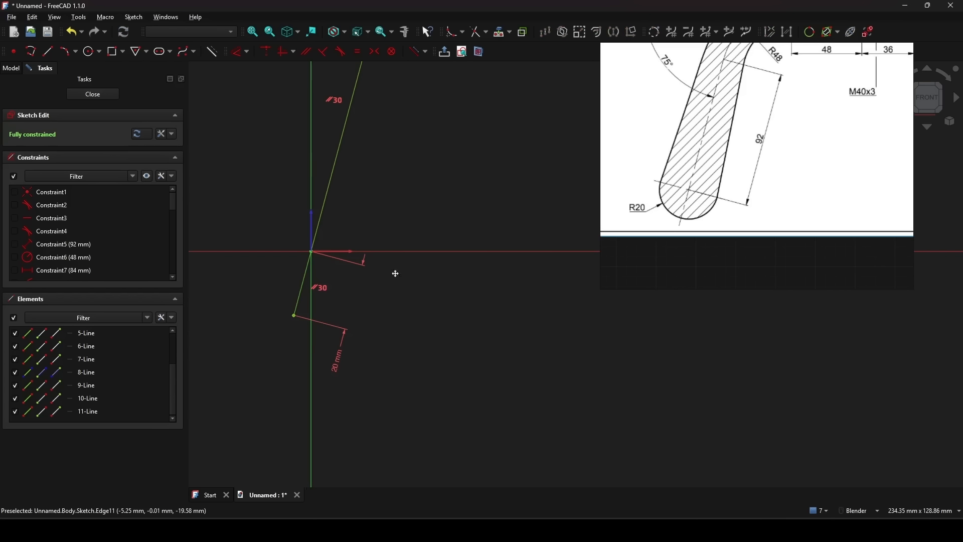
- Draw a line from the origin upward to the left, about 24 mm long at about 157°
middle_click_drag(395, 274, 437, 289, "shift")
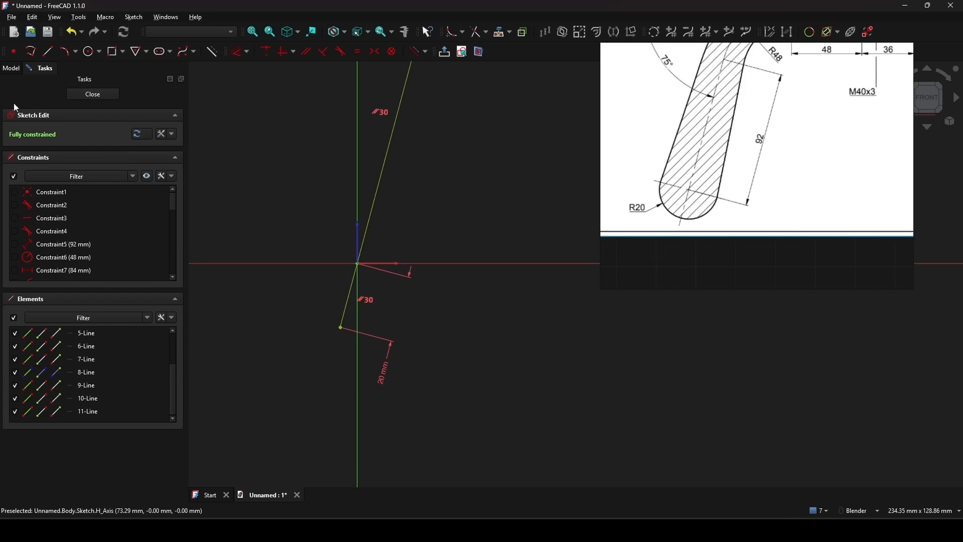
left_click(48, 52)
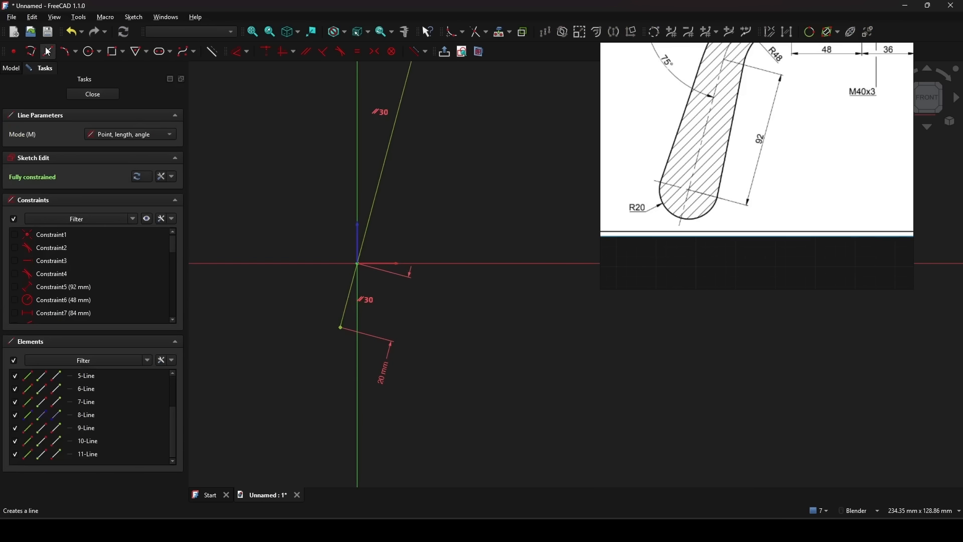
left_click(358, 264)
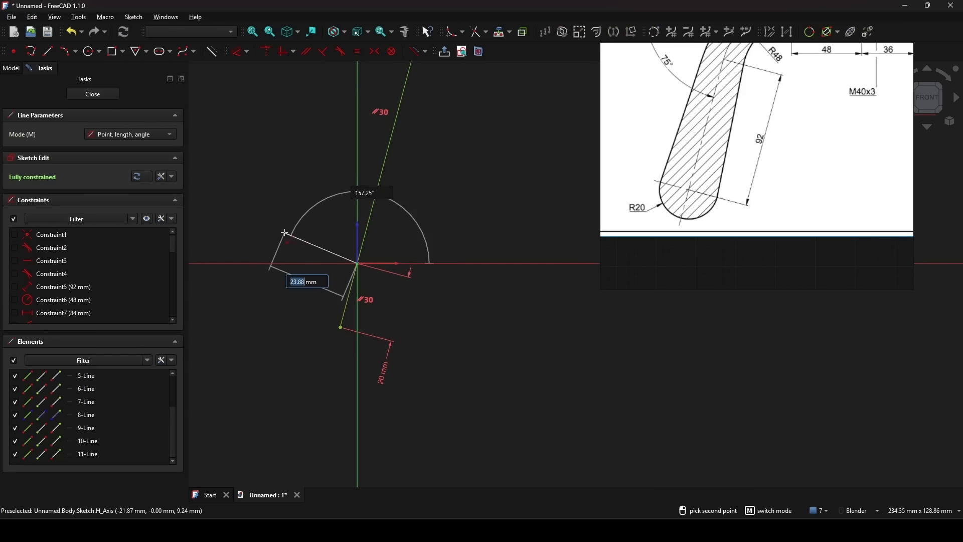
left_click(284, 233)
- Constrain the line left of the origin perpendicular to the 20 mm line below the origin
middle_click_drag(367, 239, 372, 217, "shift")
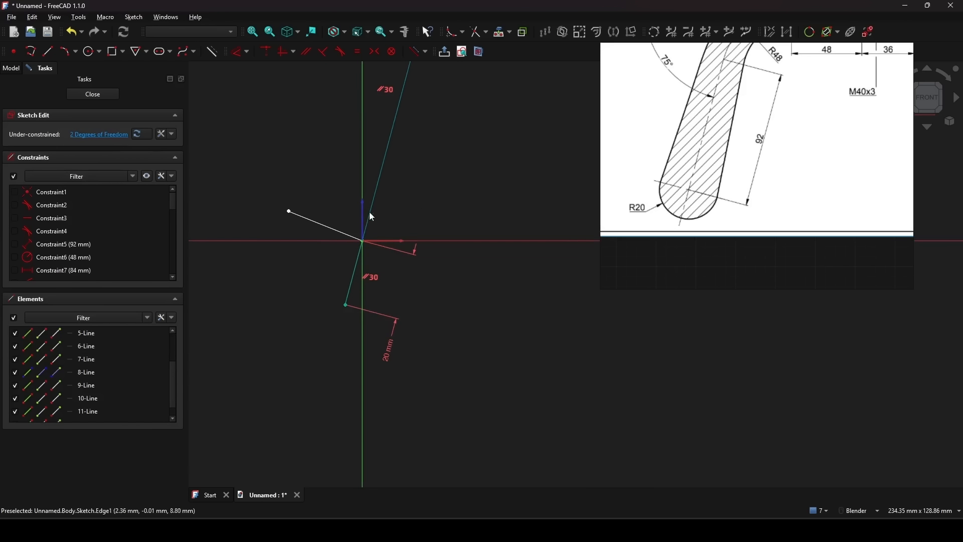
left_click(336, 230)
left_click(350, 283)
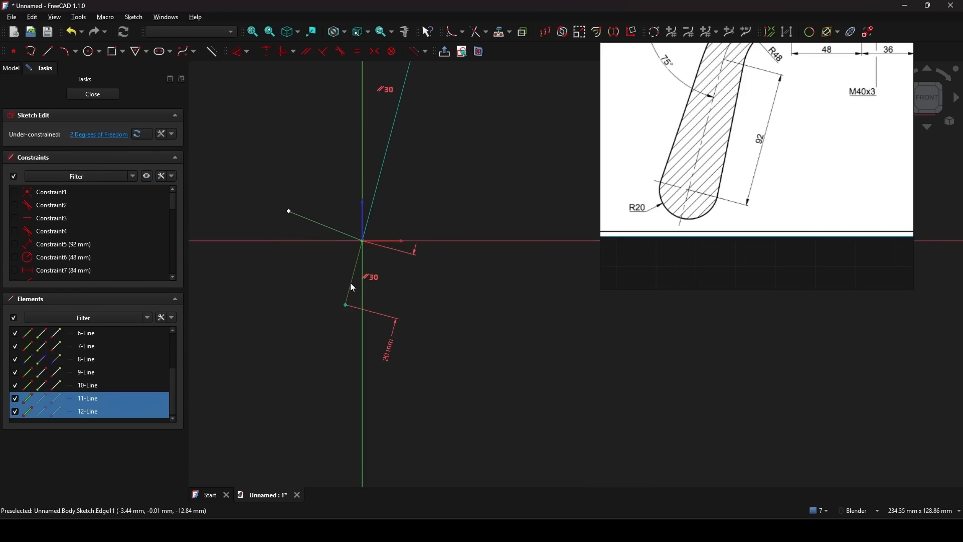
key("n")
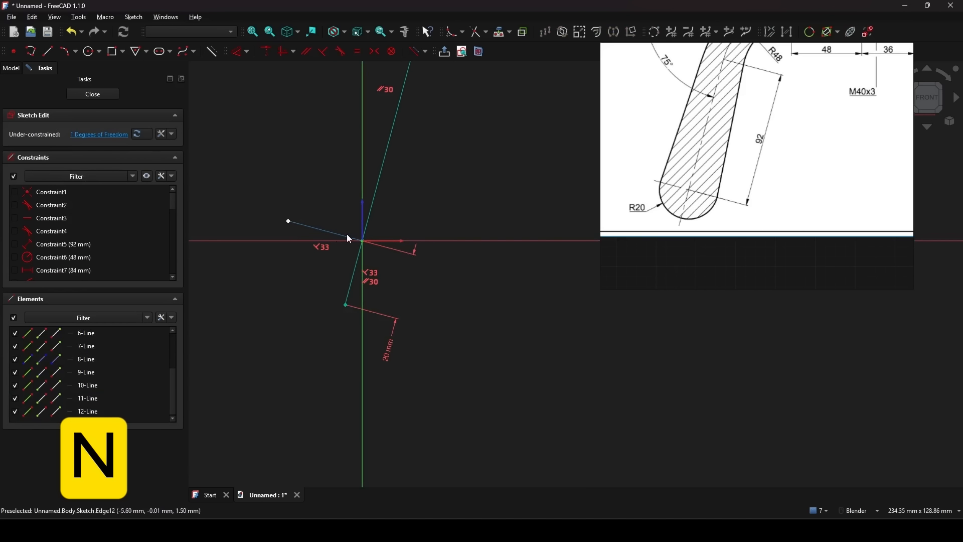
- Constrain the line left of the origin equal in length to the 20 mm line below the origin
left_click(330, 231)
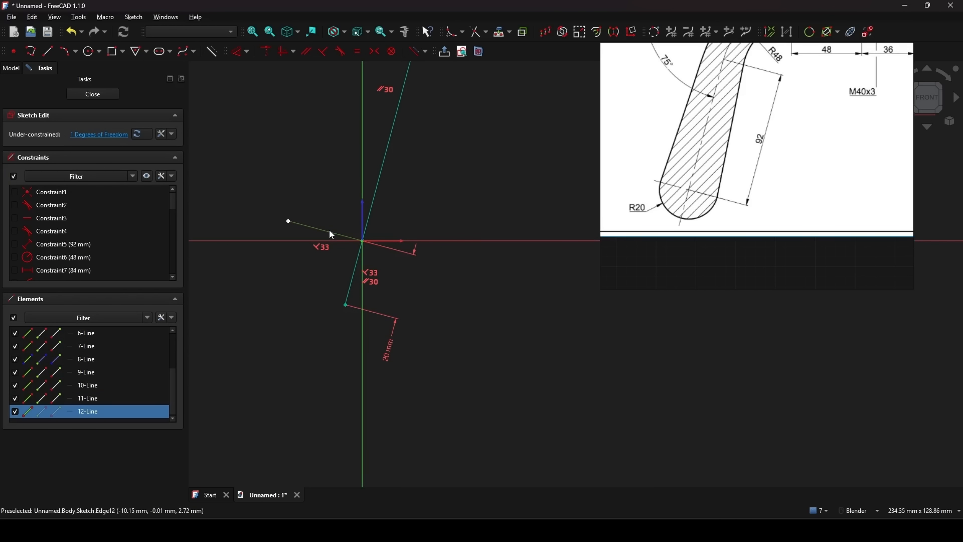
left_click(352, 275)
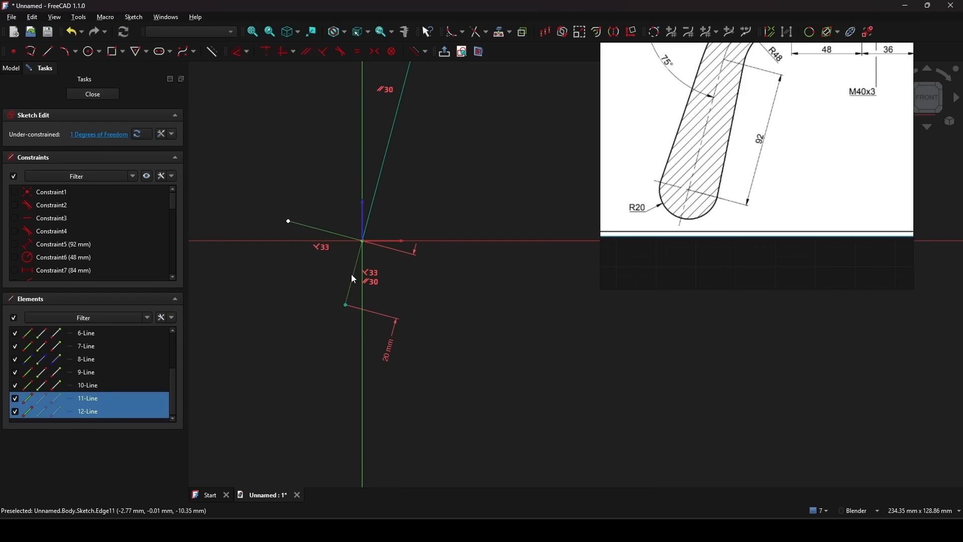
key("e")
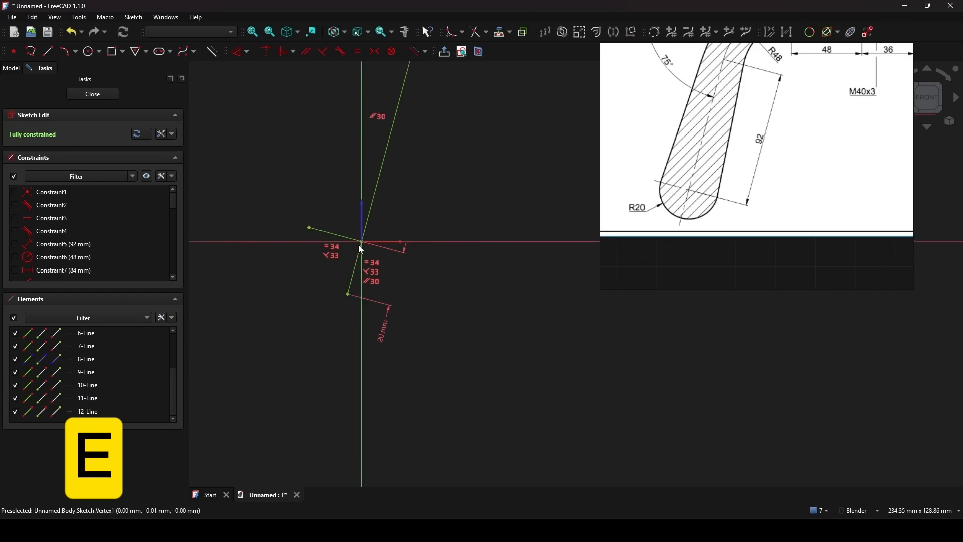
- Draw an arc through three rim points joining the free ends of the two 20 mm lines, bulging down and to the left
scroll(396, 244, "down", 4)
scroll(375, 224, "up", 6)
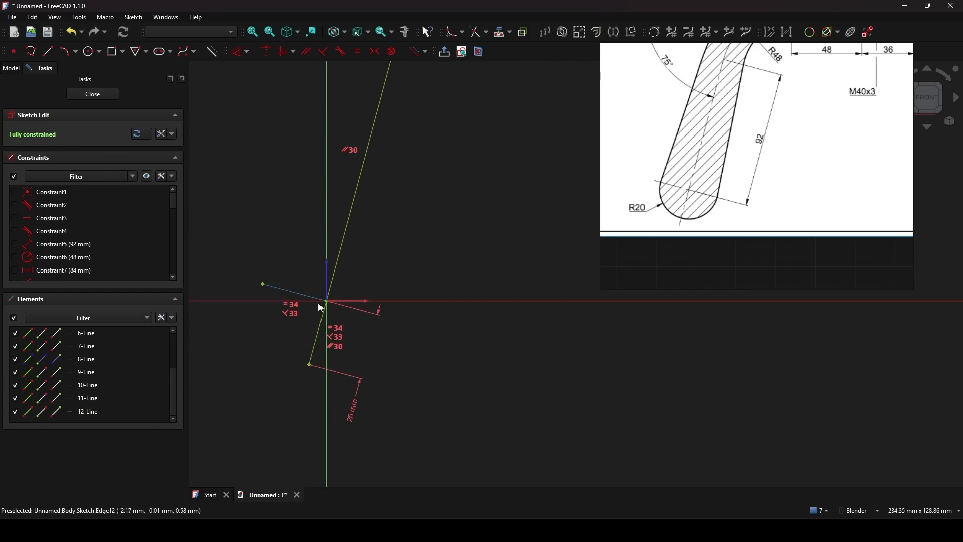
middle_click_drag(330, 317, 383, 266, "shift")
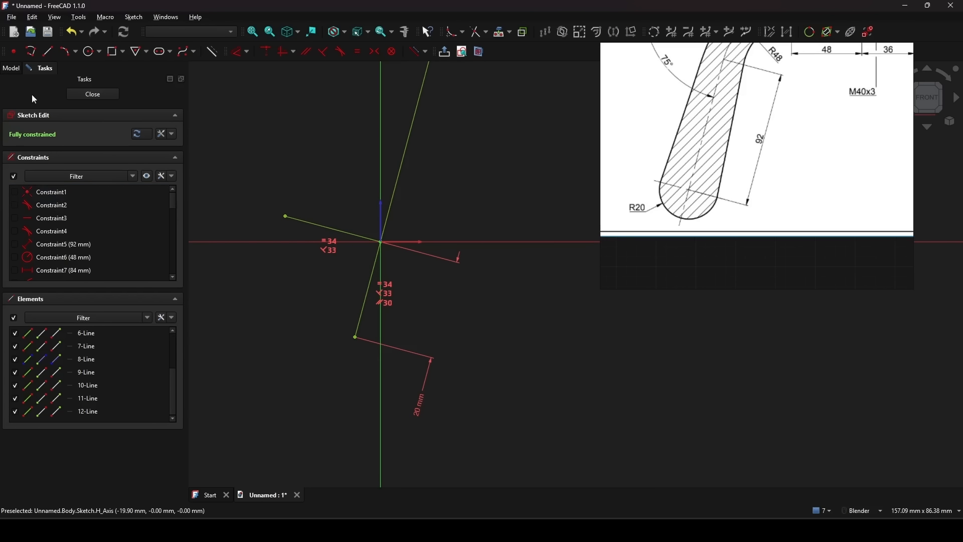
left_click(66, 52)
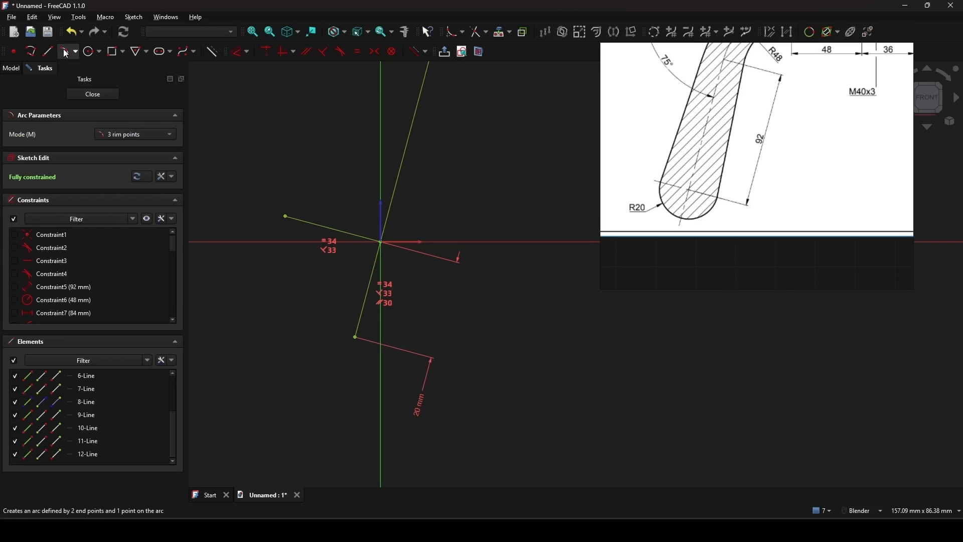
left_click(286, 216)
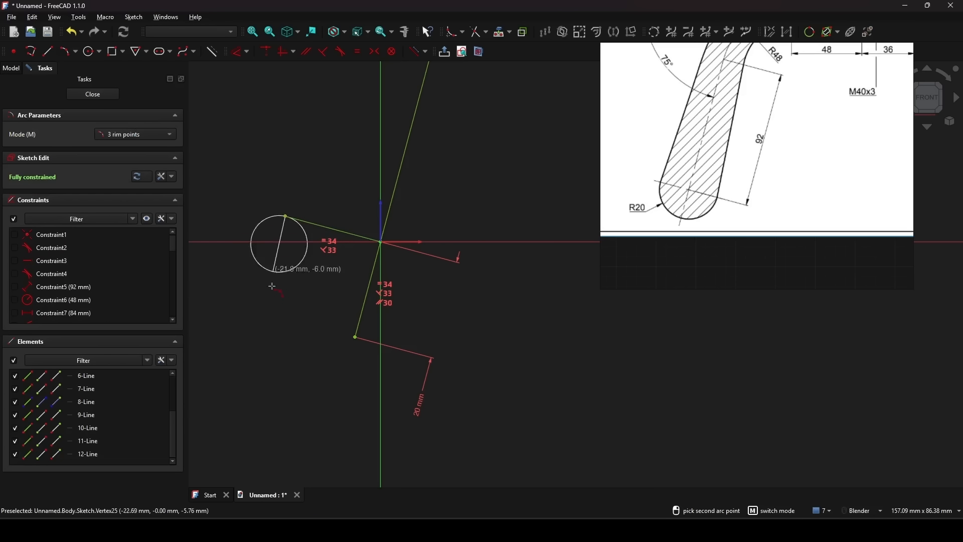
left_click(349, 337)
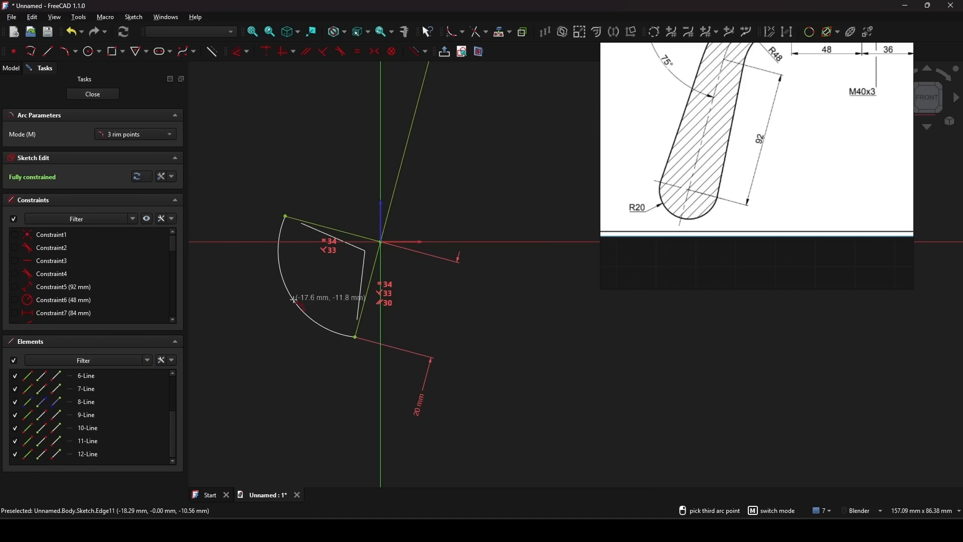
left_click(284, 283)
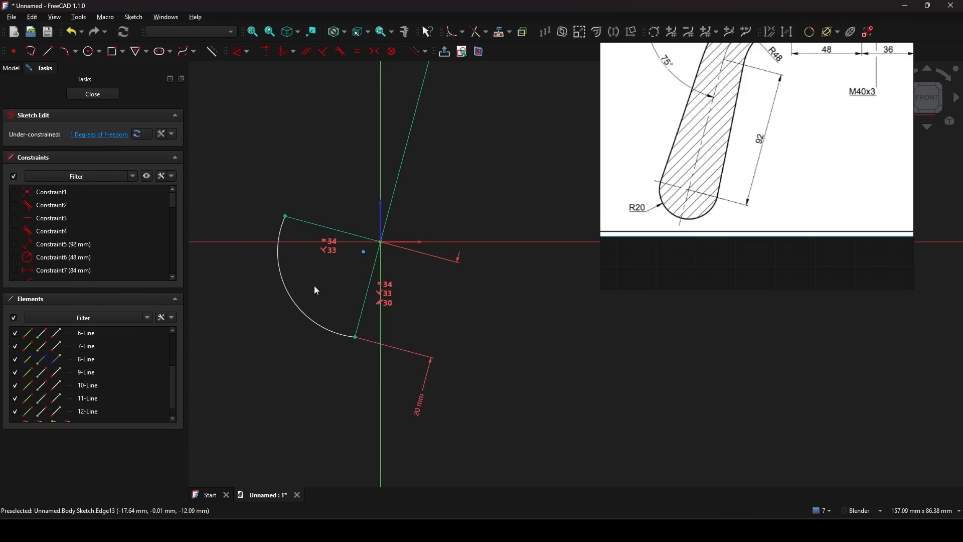
- Constrain the arc perpendicular to the 20 mm line below the origin and close the sketch
left_click(297, 304)
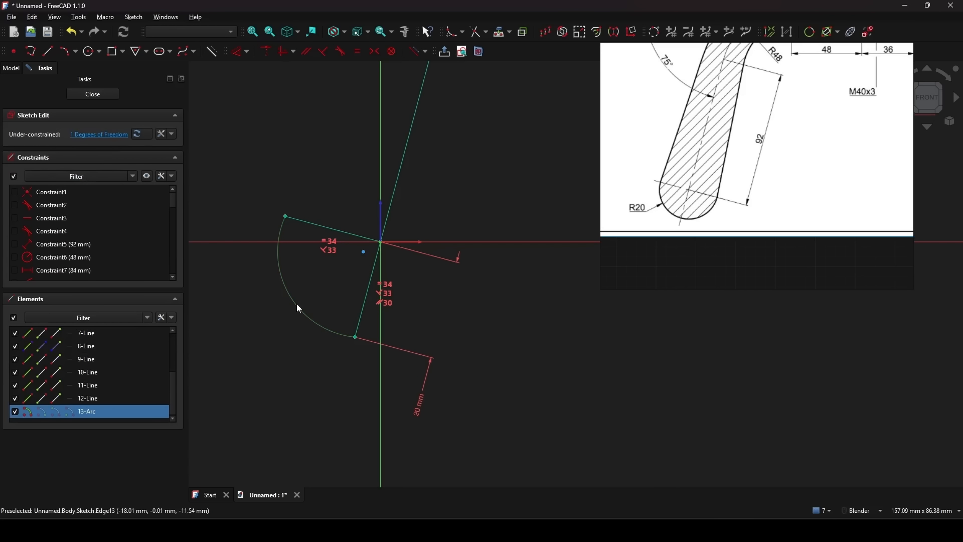
left_click(362, 314)
key("n")
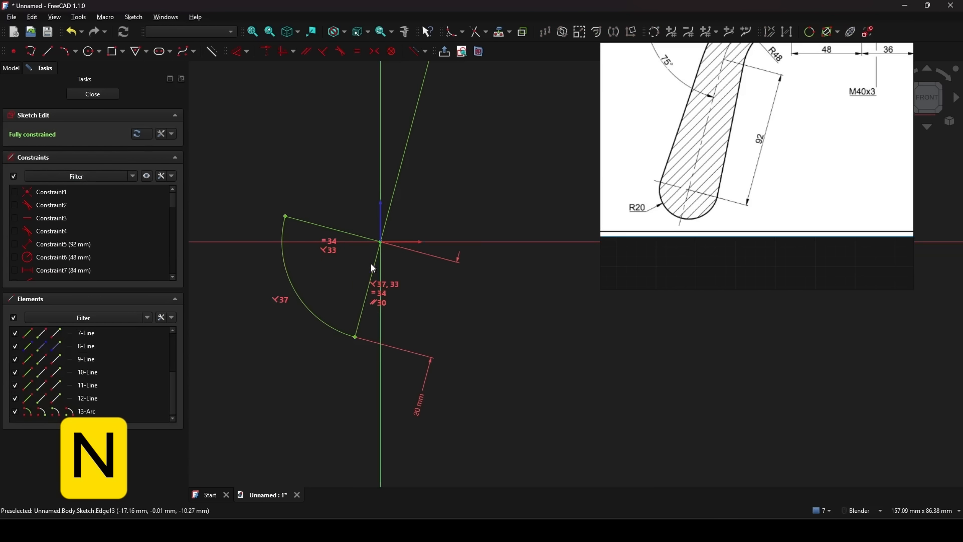
scroll(353, 269, "down", 6)
scroll(353, 269, "down", 3)
mouse_move(374, 248)
middle_mouse_down("shift")
mouse_move(344, 291)
mouse_move(353, 244)
middle_mouse_up("shift")
scroll(377, 242, "up", 3)
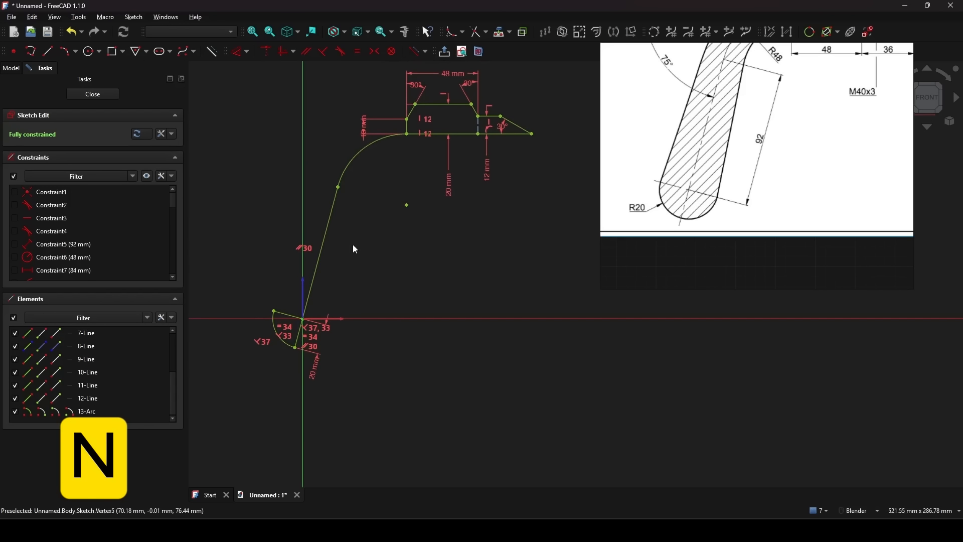
left_click(93, 94)
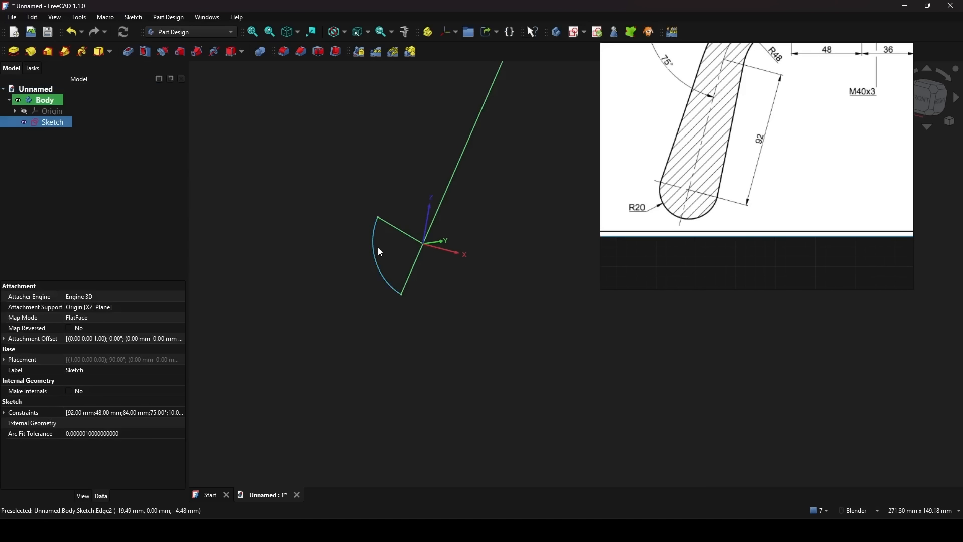
- Rename the handle sketch as BasicSK
scroll(393, 254, "down", 2)
mouse_move(464, 252)
middle_mouse_down("shift")
mouse_move(441, 257)
mouse_move(485, 268)
mouse_move(411, 254)
middle_mouse_up("shift")
left_click(443, 258)
scroll(443, 258, "up", 1)
left_click(51, 121)
right_click(51, 122)
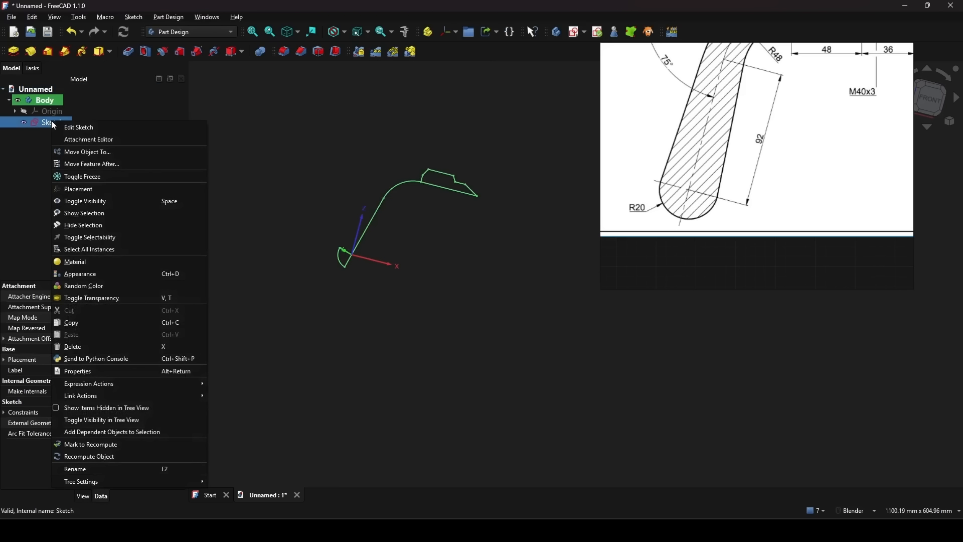
left_click(115, 466)
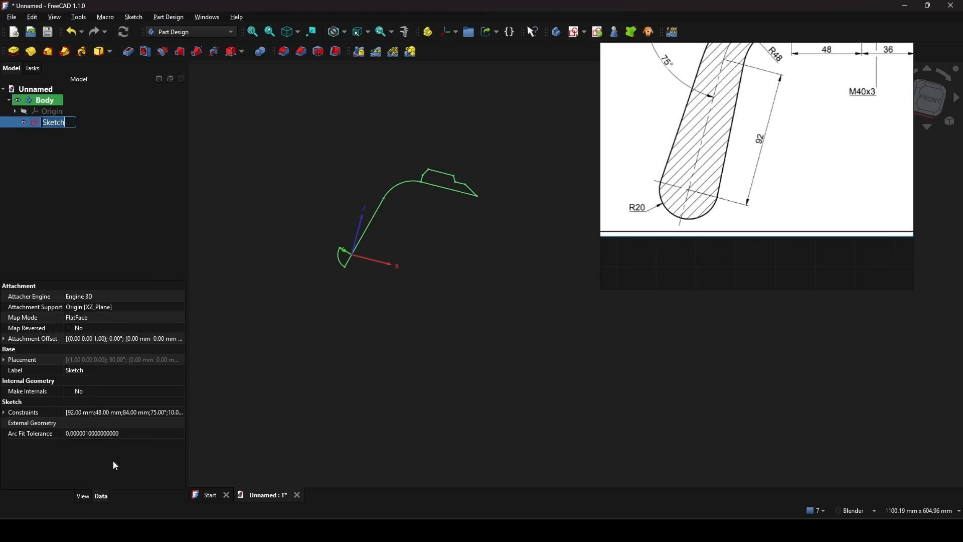
type("BasicSK")
key("Return")
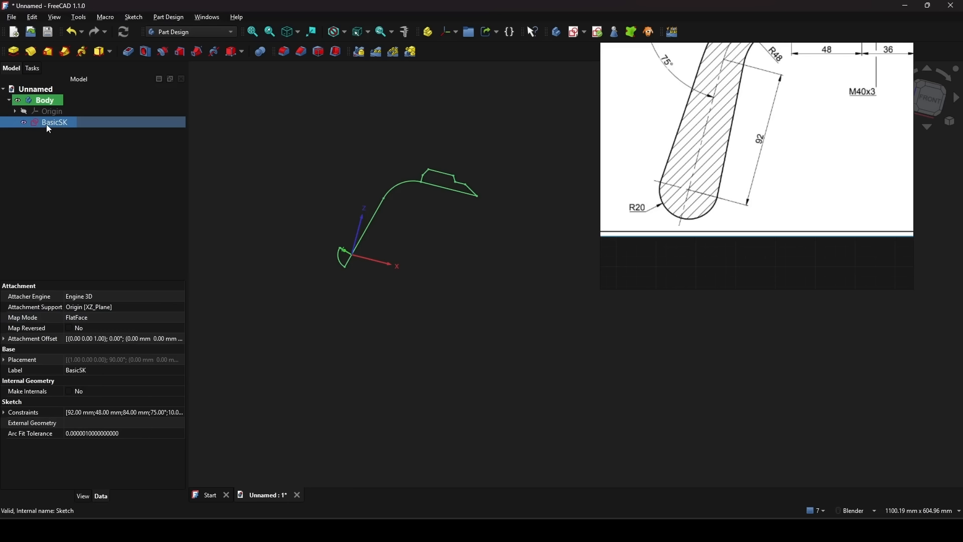
- Change the line color of BasicSK to violet-blue #5500ff in its display properties
key("ctrl+d")
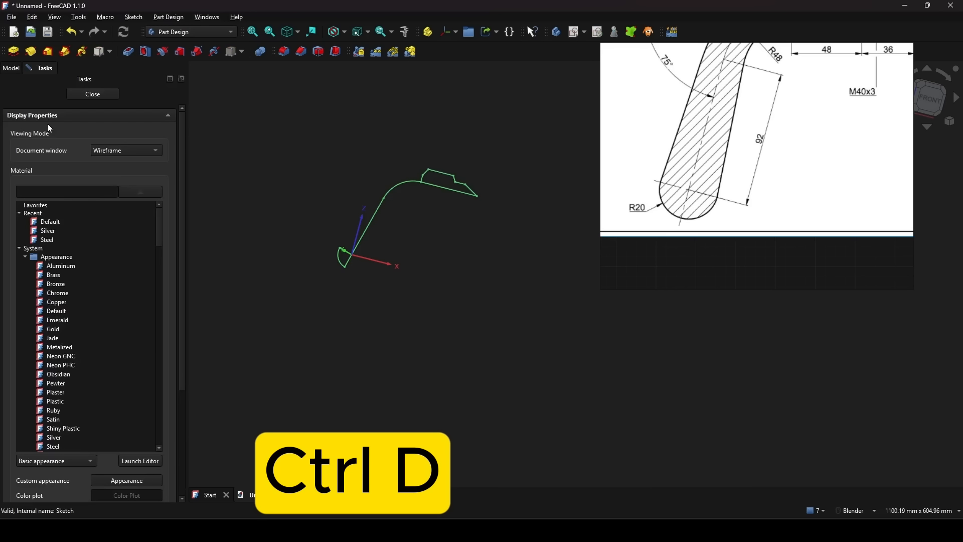
scroll(72, 480, "down", 1)
scroll(72, 480, "down", 2)
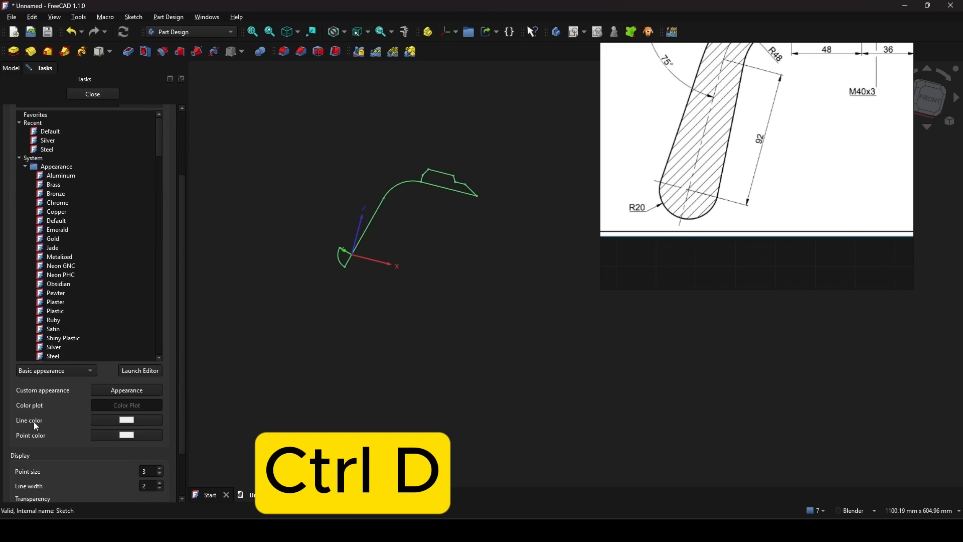
scroll(33, 422, "down", 1)
left_click(125, 391)
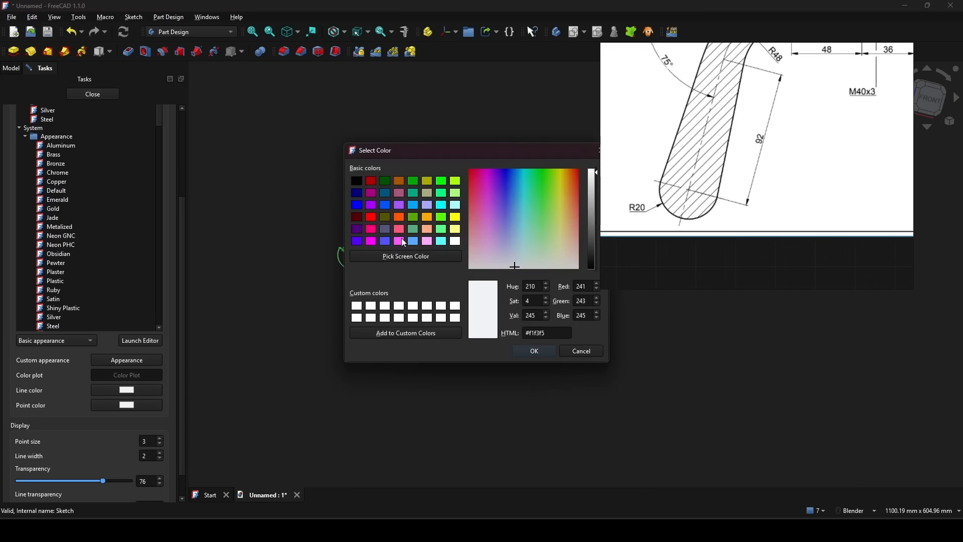
left_click(359, 240)
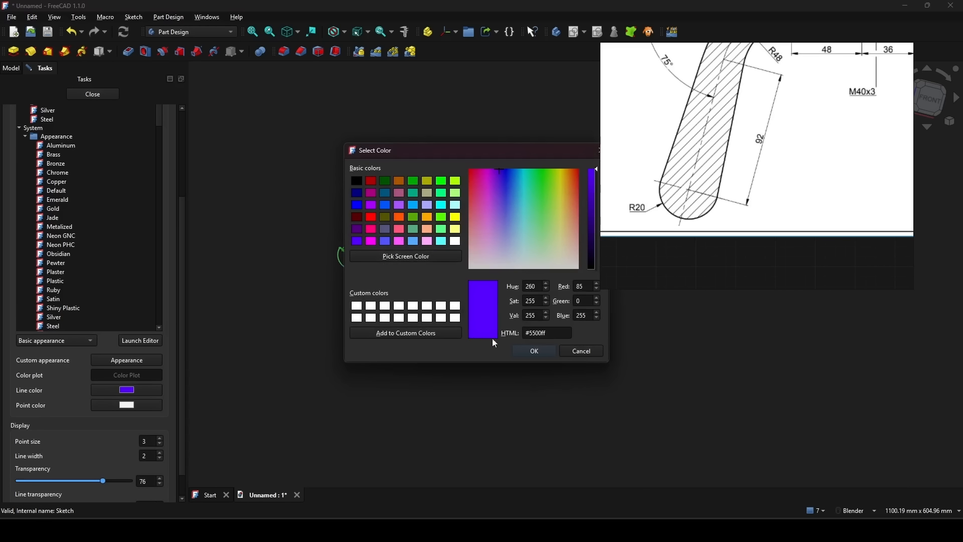
left_click(534, 351)
scroll(113, 432, "down", 1)
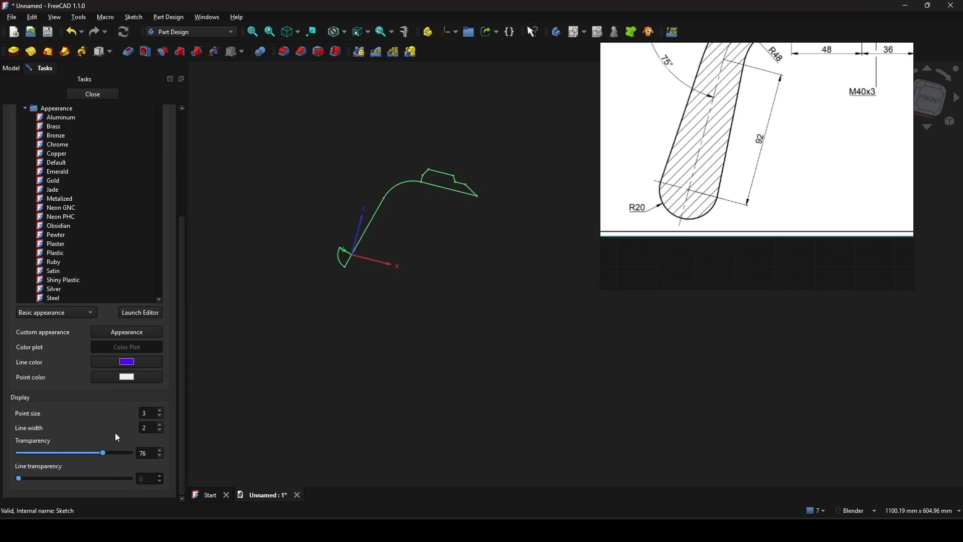
left_click(104, 96)
left_click(463, 271)
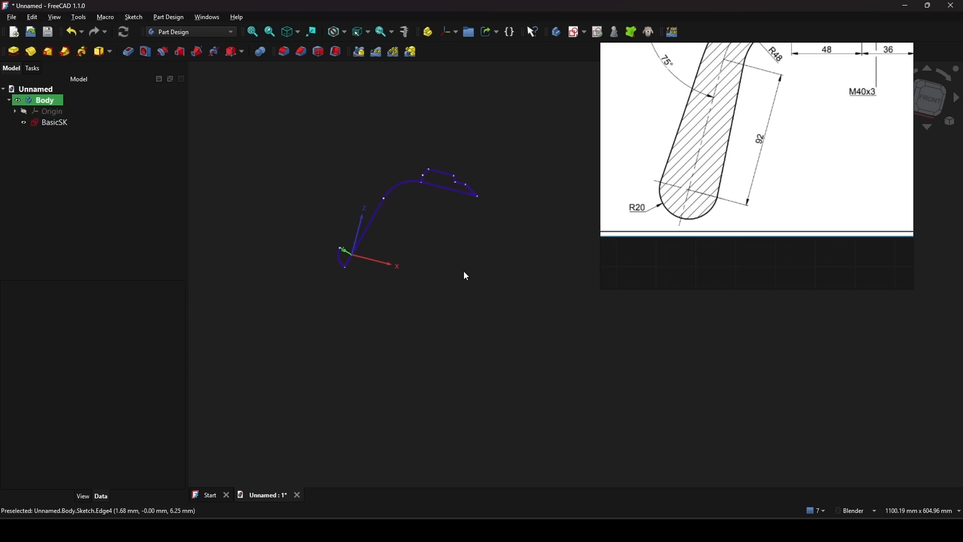
- Enable Make Internals for BasicSK so its closed regions form internal faces
scroll(460, 270, "up", 1)
mouse_move(448, 270)
middle_mouse_down()
mouse_move(456, 263)
mouse_move(387, 265)
mouse_move(439, 277)
mouse_move(487, 352)
mouse_move(452, 398)
mouse_move(351, 301)
middle_mouse_up()
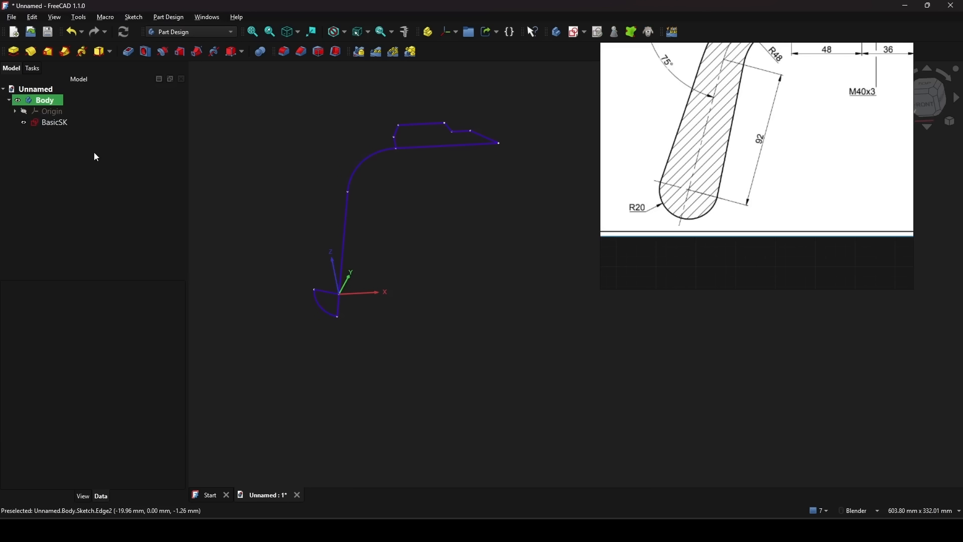
left_click(57, 122)
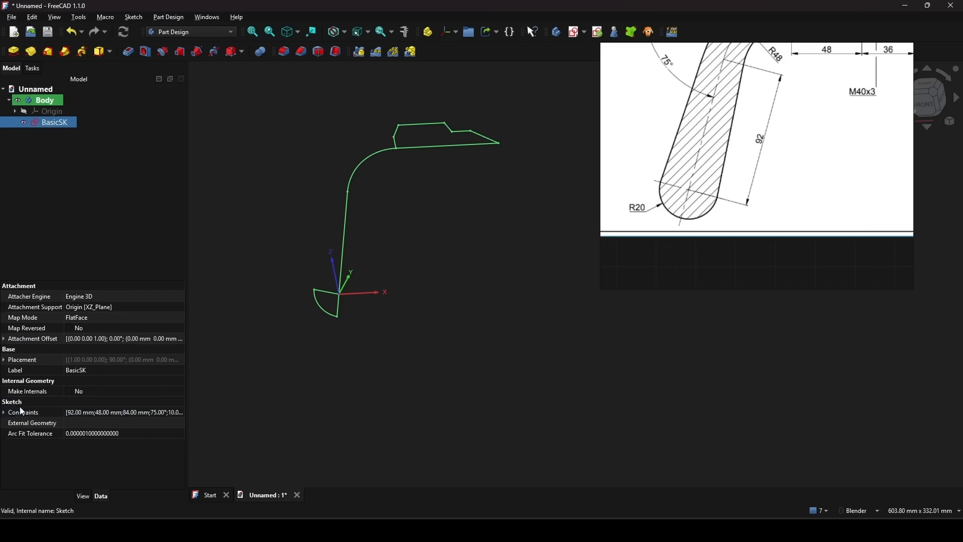
left_click(43, 391)
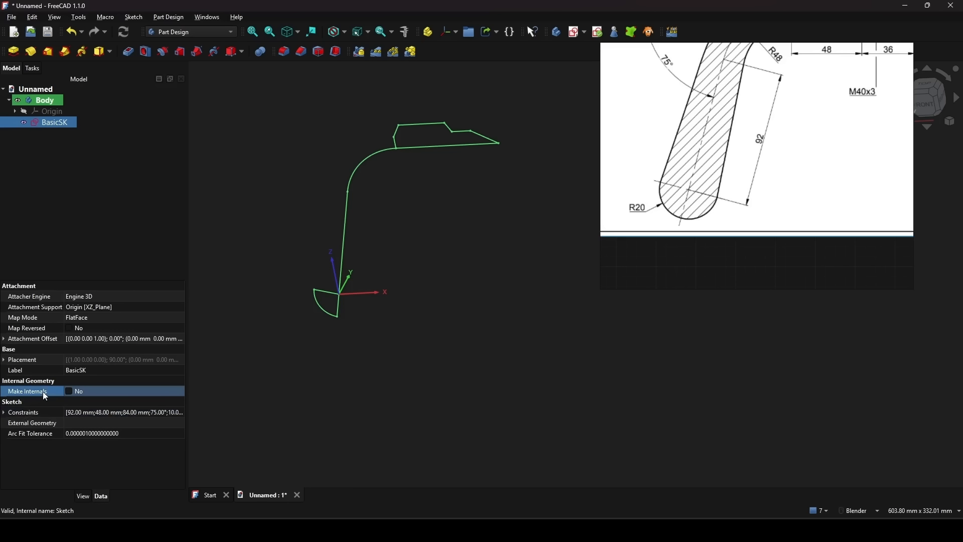
left_click(69, 391)
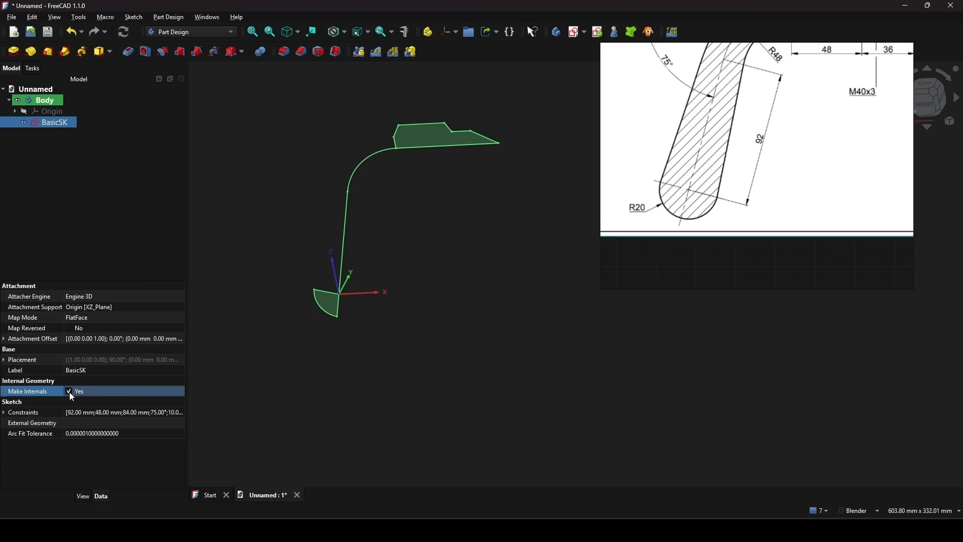
left_click(393, 367)
- Examine the internal faces of BasicSK, selecting the quarter-circle sector and the threaded-end profile separately
mouse_move(451, 390)
middle_mouse_down()
mouse_move(456, 332)
mouse_move(420, 318)
middle_mouse_up()
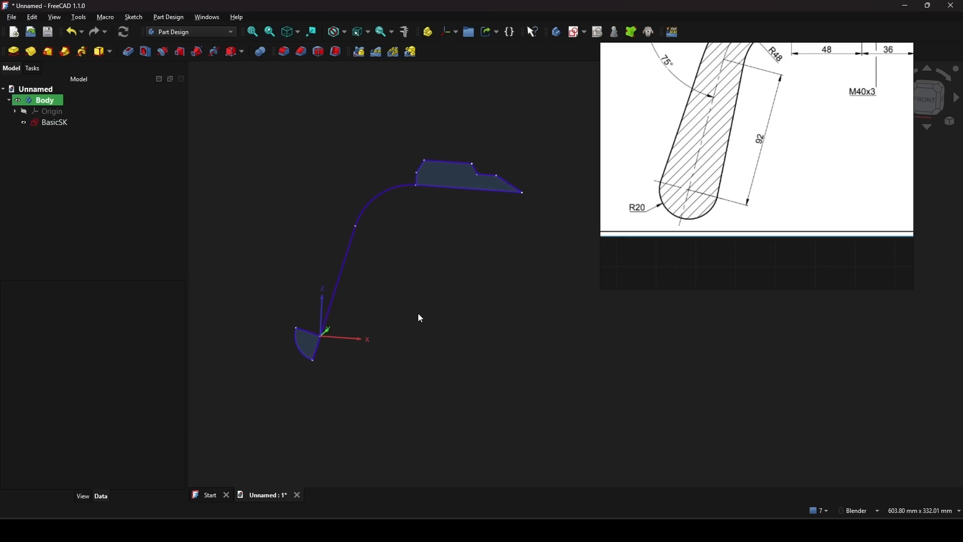
left_click(308, 343)
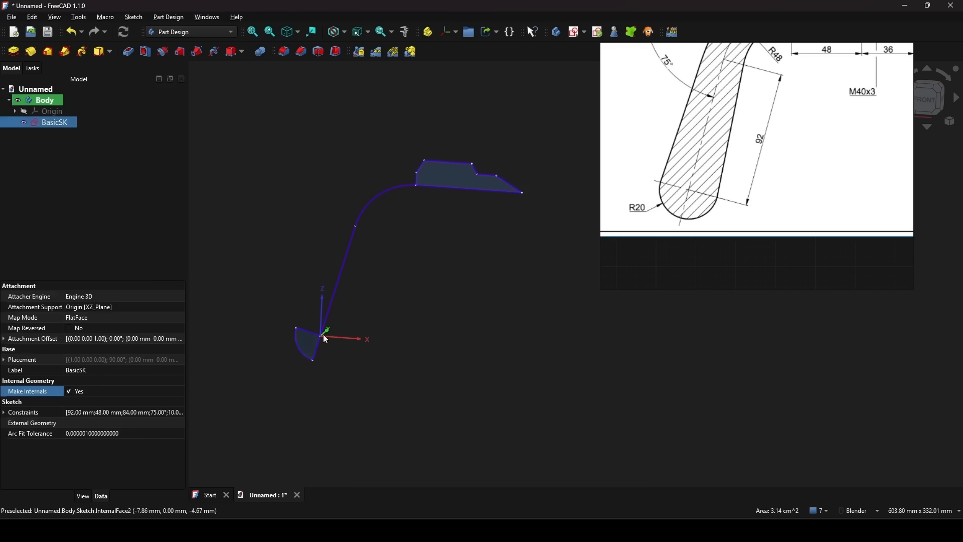
left_click(446, 181)
left_click(461, 337)
mouse_move(461, 337)
middle_mouse_down()
mouse_move(429, 337)
mouse_move(436, 326)
mouse_move(409, 336)
middle_mouse_up()
scroll(347, 328, "up", 4)
middle_click_drag(338, 333, 392, 311, "shift")
scroll(307, 362, "down", 3)
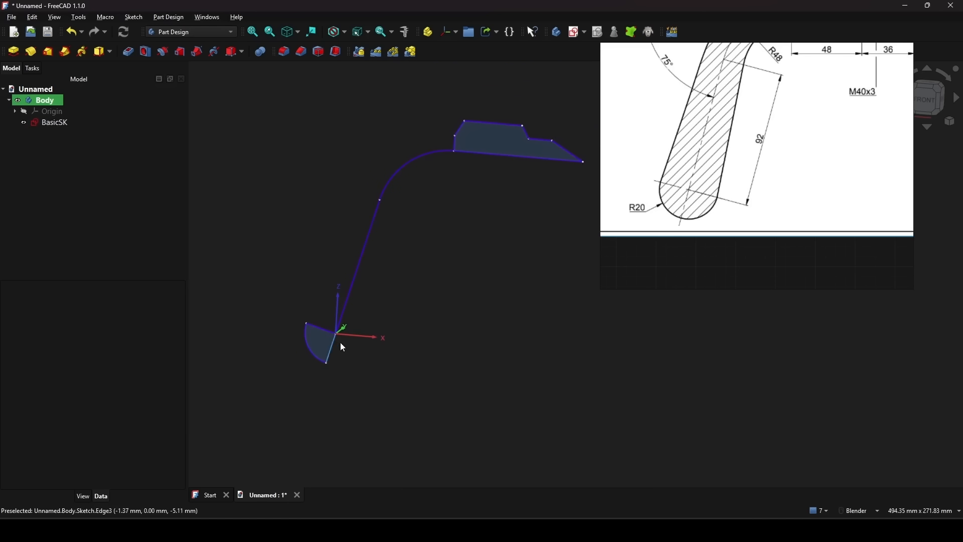
mouse_move(377, 361)
middle_mouse_down()
mouse_move(387, 356)
mouse_move(372, 346)
middle_mouse_up()
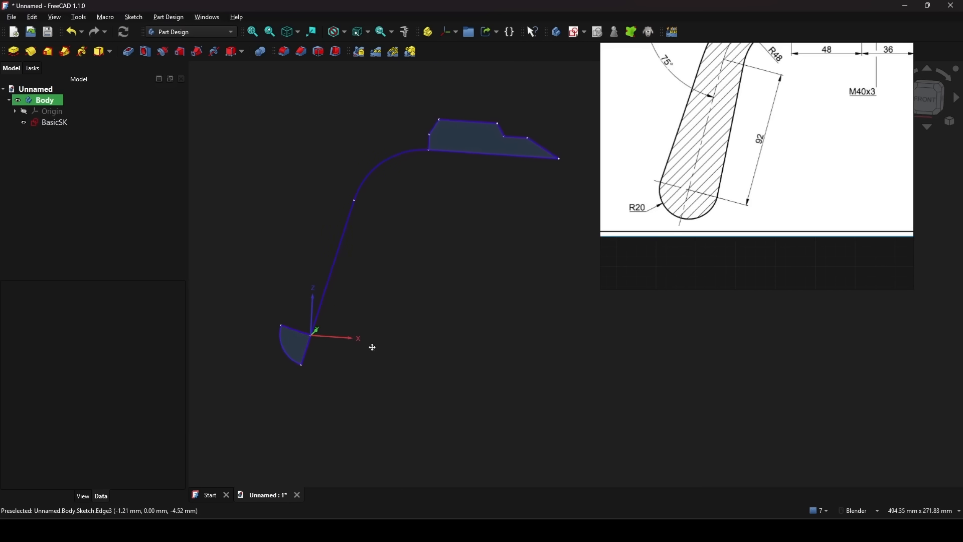
- Revolve the quarter-circle sector of BasicSK 360° about its straight edge aligned with the handle centreline to form the rounded end
left_click(295, 342)
middle_click_drag(295, 342, 290, 337, "shift")
middle_click_drag(495, 293, 459, 282)
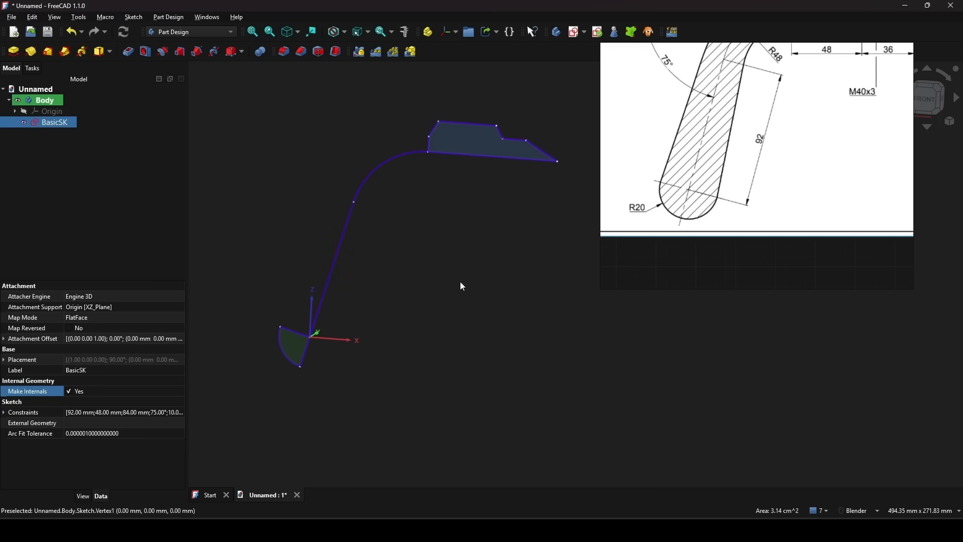
left_click(31, 50)
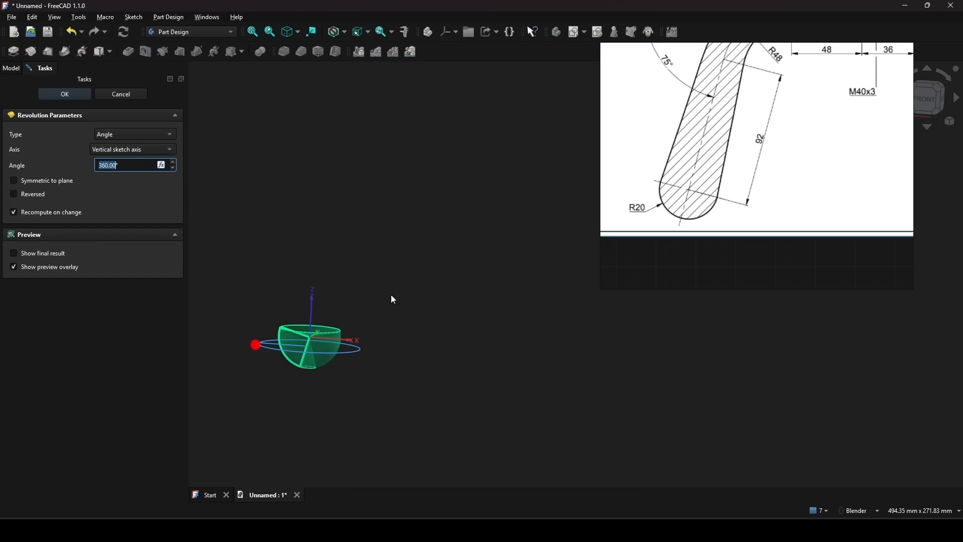
middle_click_drag(390, 294, 460, 269)
scroll(400, 307, "up", 2)
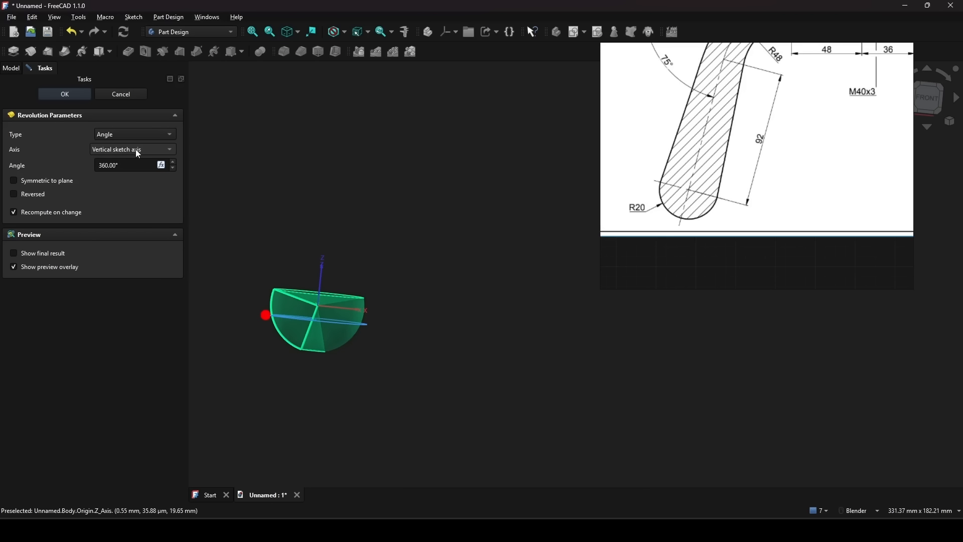
left_click(149, 151)
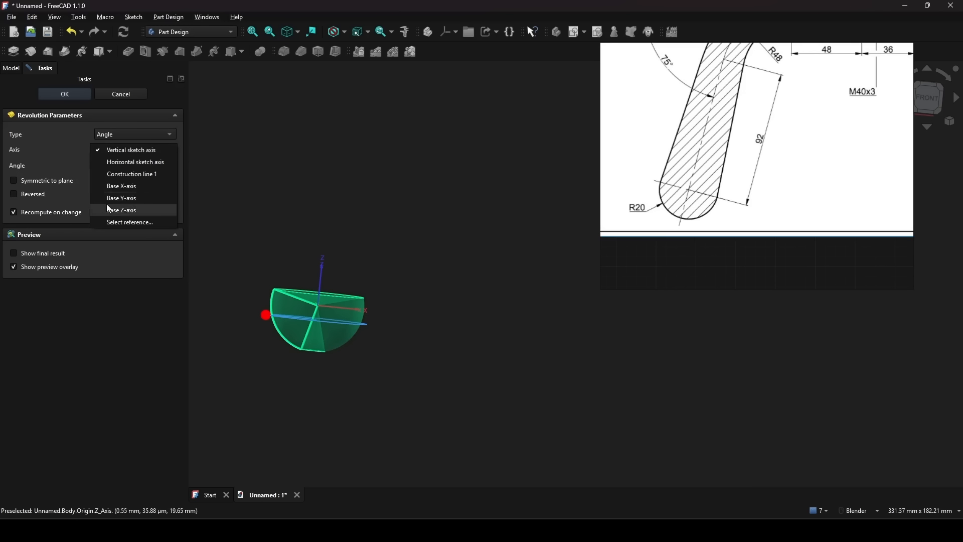
left_click(133, 223)
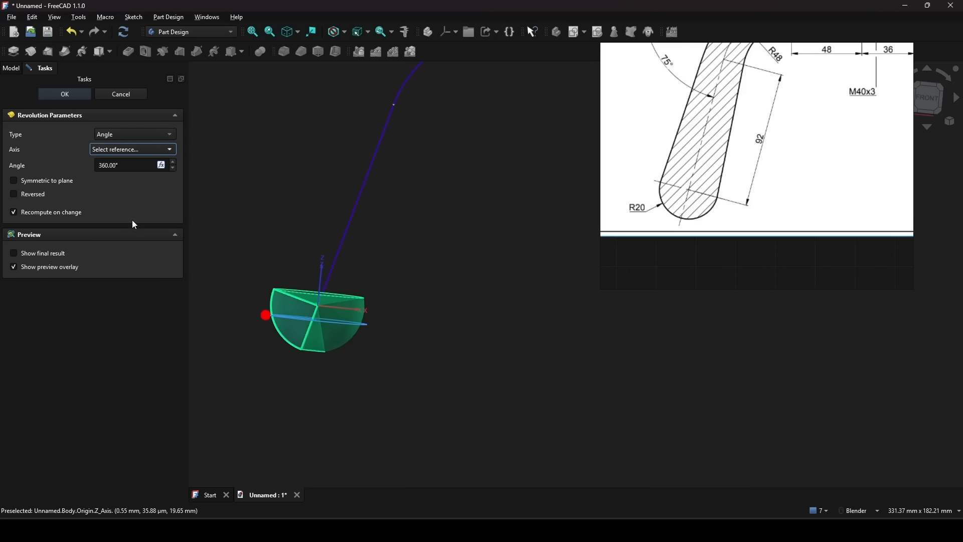
scroll(332, 335, "up", 2)
scroll(332, 336, "up", 2)
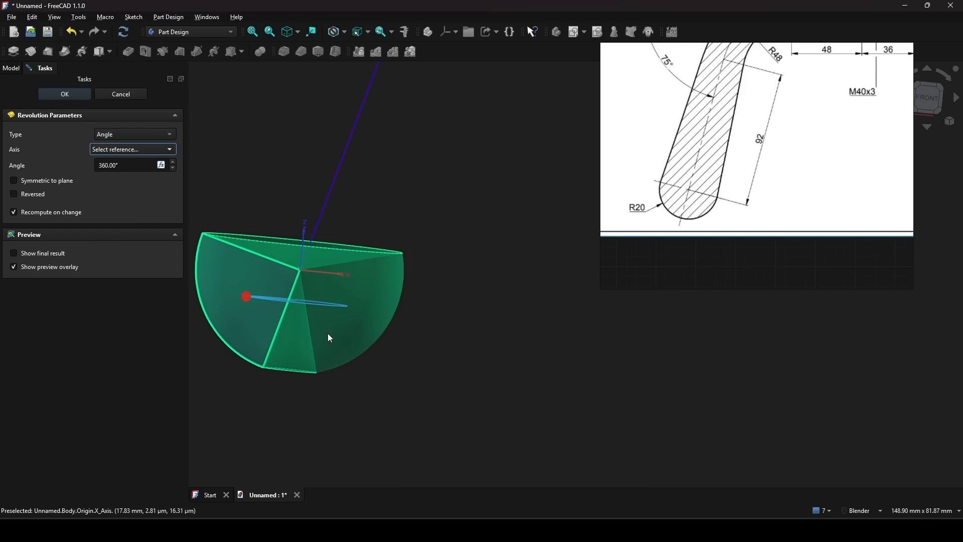
left_click(279, 324)
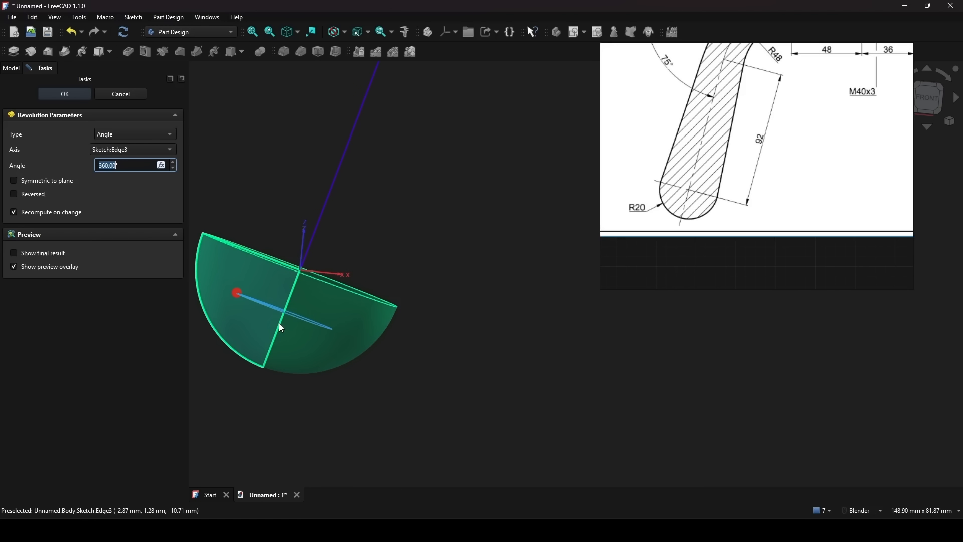
left_click(73, 97)
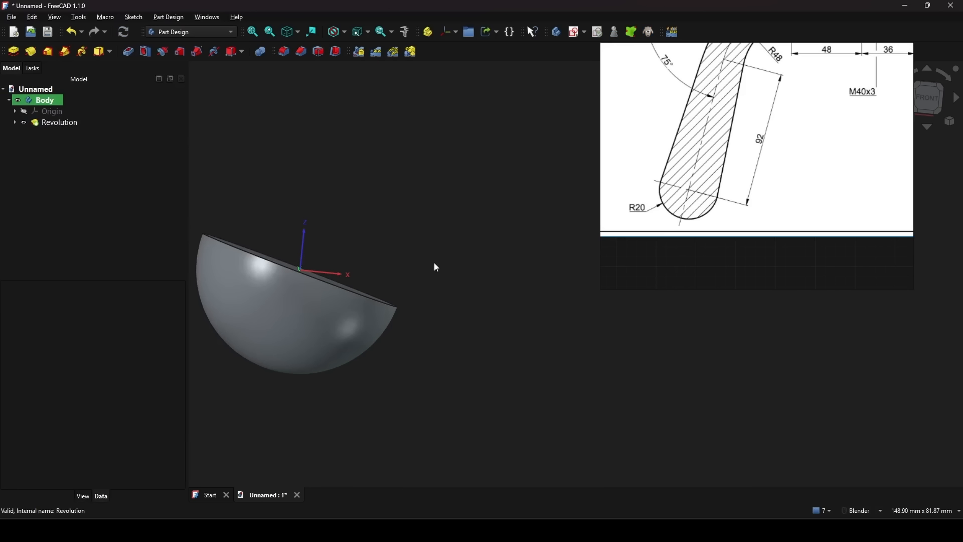
- Make the BasicSK sketch under the Revolution feature visible again
scroll(436, 268, "down", 6)
middle_click_drag(458, 272, 384, 284)
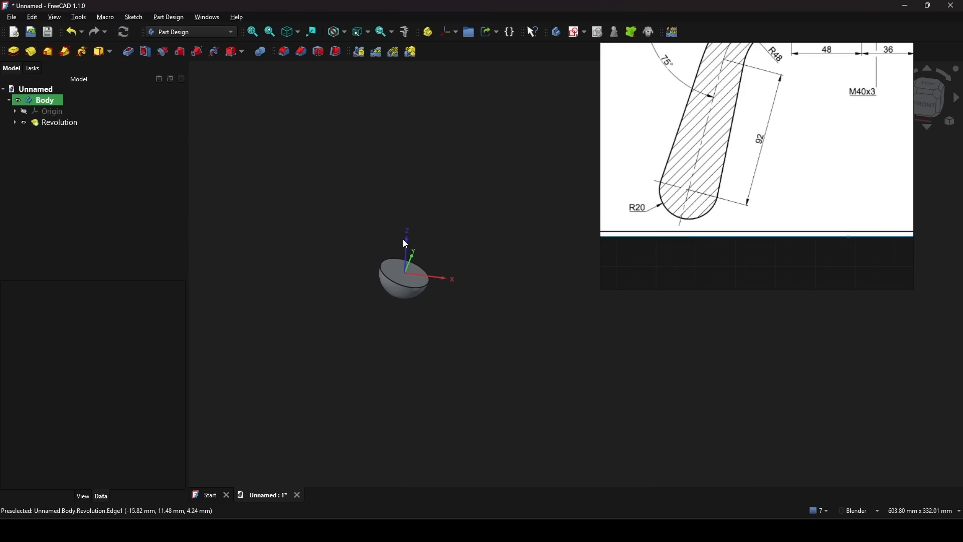
scroll(404, 243, "down", 1)
mouse_move(451, 243)
middle_mouse_down()
mouse_move(446, 232)
mouse_move(425, 242)
mouse_move(459, 233)
middle_mouse_up()
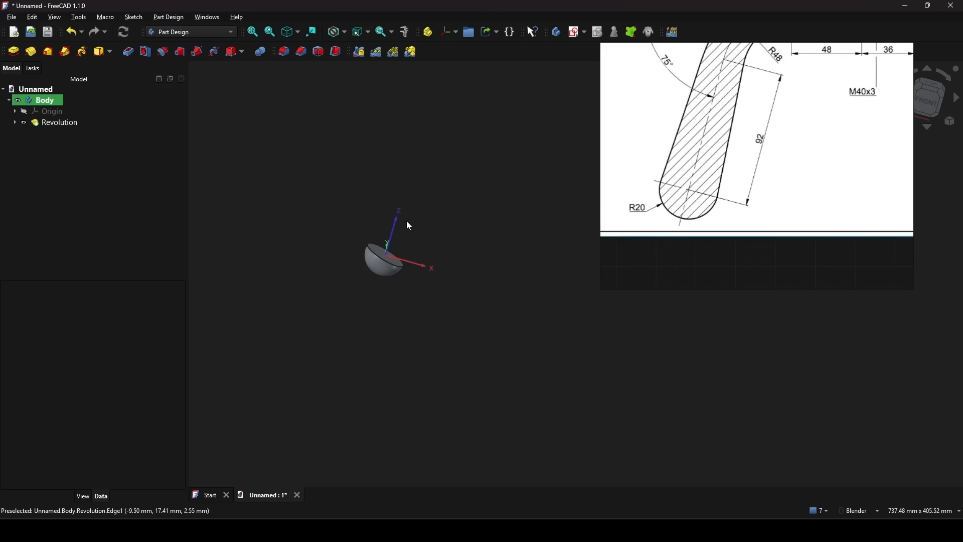
left_click(15, 123)
left_click(77, 135)
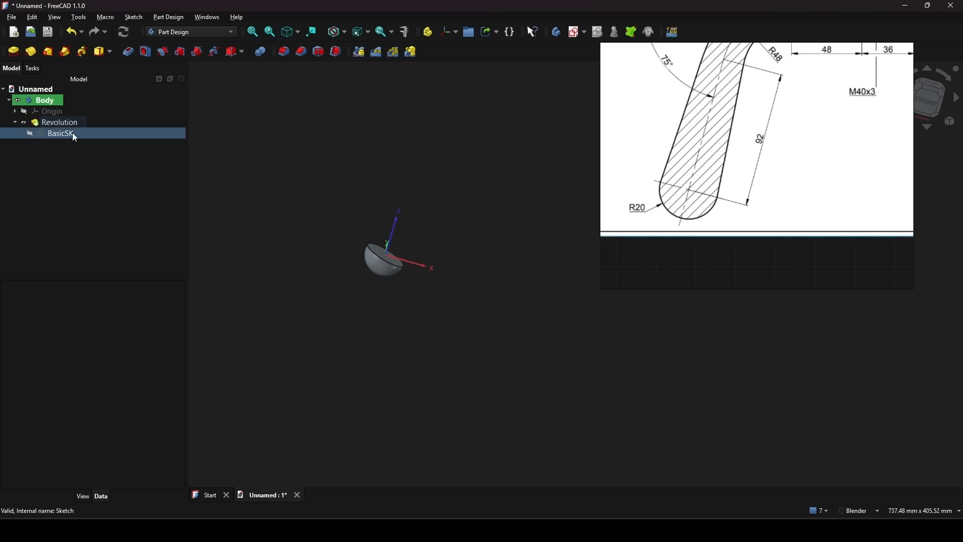
key("space")
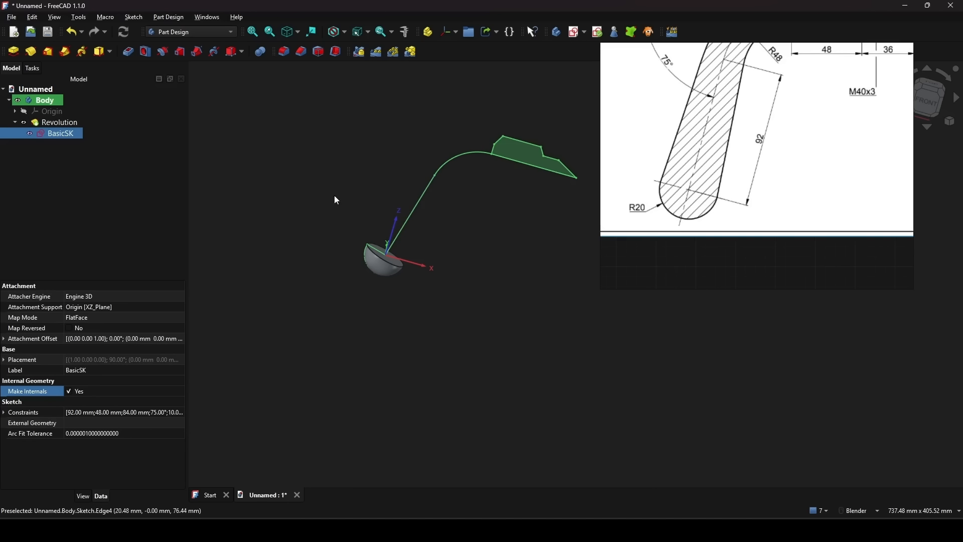
left_click(336, 239)
- Examine the threaded end and conical tip in the reference drawing against the remaining sketch profile
mouse_move(466, 208)
middle_mouse_down("shift")
mouse_move(432, 227)
mouse_move(467, 262)
mouse_move(426, 276)
middle_mouse_up("shift")
mouse_move(421, 296)
middle_mouse_down()
mouse_move(454, 310)
mouse_move(496, 281)
mouse_move(456, 266)
mouse_move(492, 333)
middle_mouse_up()
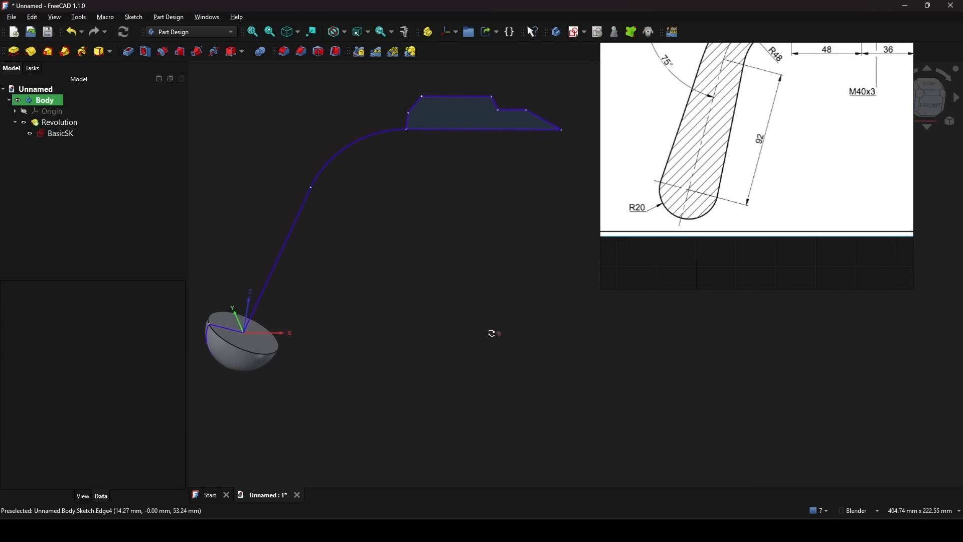
scroll(457, 327, "up", 3)
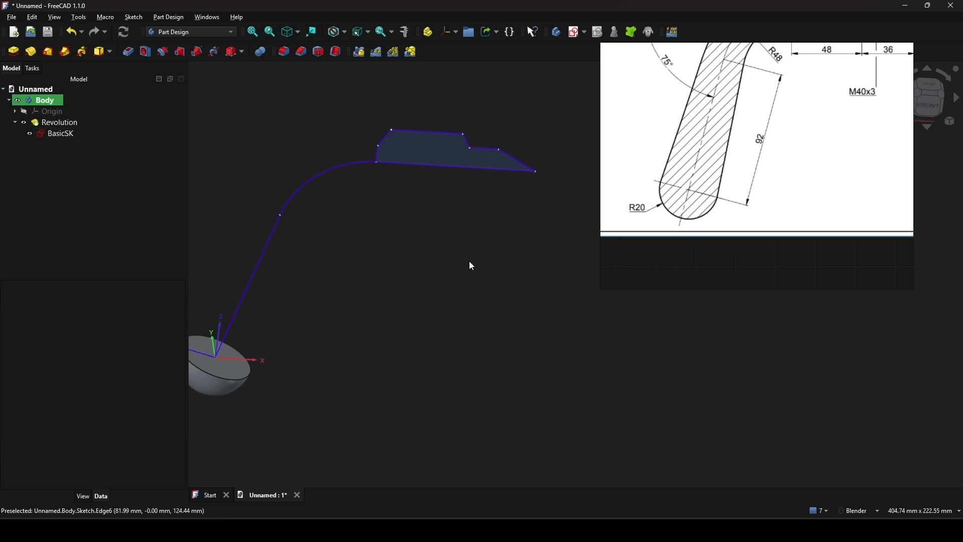
mouse_move(469, 264)
middle_mouse_down()
mouse_move(462, 206)
mouse_move(432, 216)
middle_mouse_up()
scroll(736, 155, "down", 4)
mouse_move(752, 129)
middle_mouse_down()
mouse_move(724, 178)
mouse_move(721, 163)
middle_mouse_up()
scroll(723, 178, "up", 2)
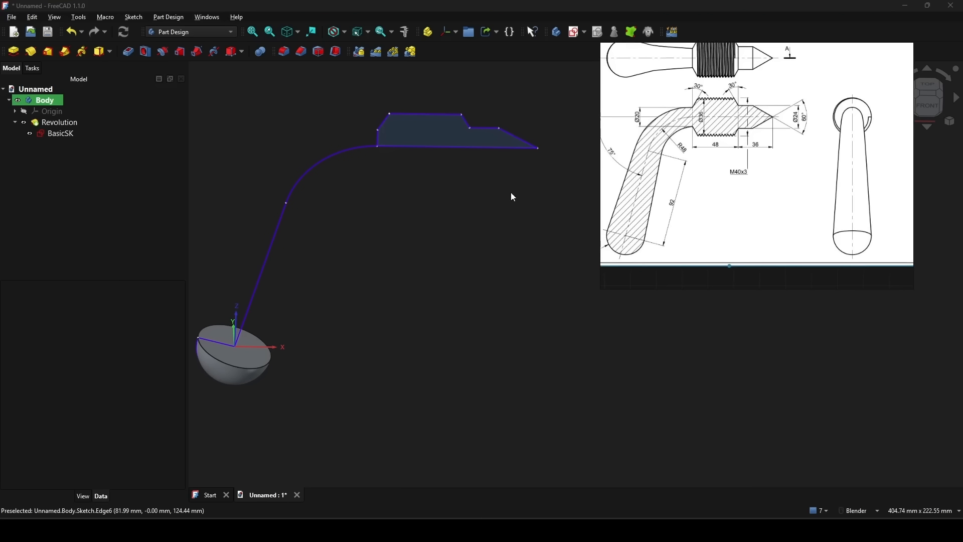
- Try to revolve the threaded-end profile of BasicSK 360° about its long straight centreline edge
left_click(433, 130)
mouse_move(505, 265)
middle_mouse_down()
mouse_move(523, 307)
mouse_move(494, 322)
mouse_move(391, 265)
middle_mouse_up()
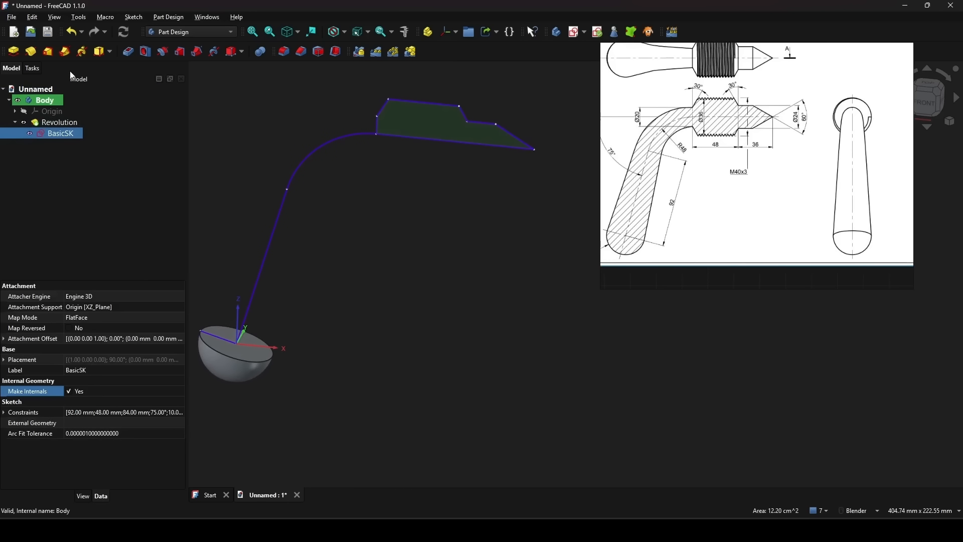
left_click(30, 51)
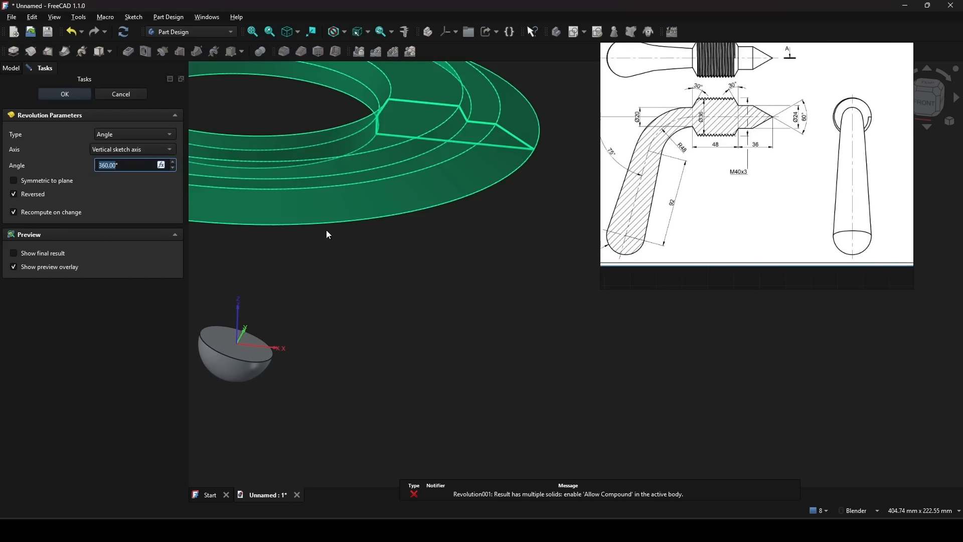
left_click(140, 146)
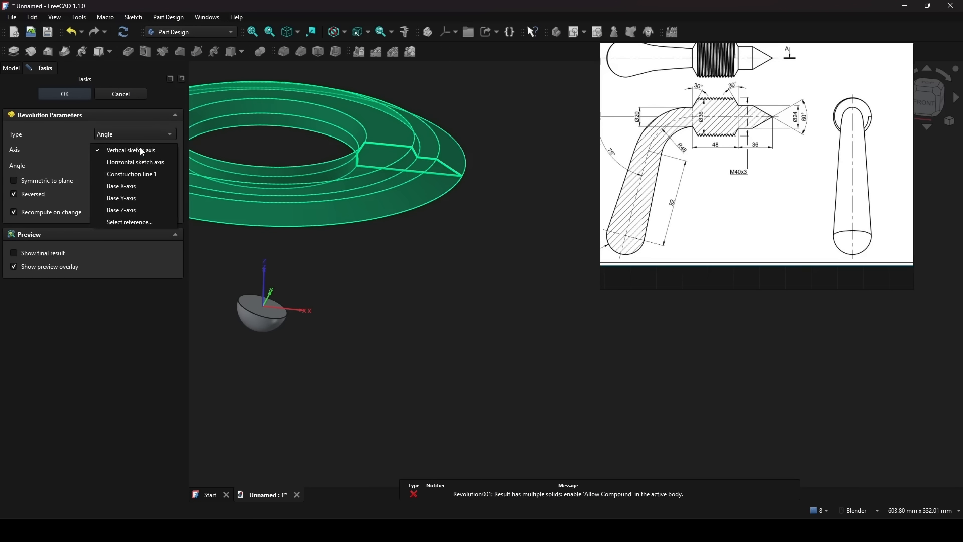
left_click(131, 224)
scroll(414, 234, "up", 3)
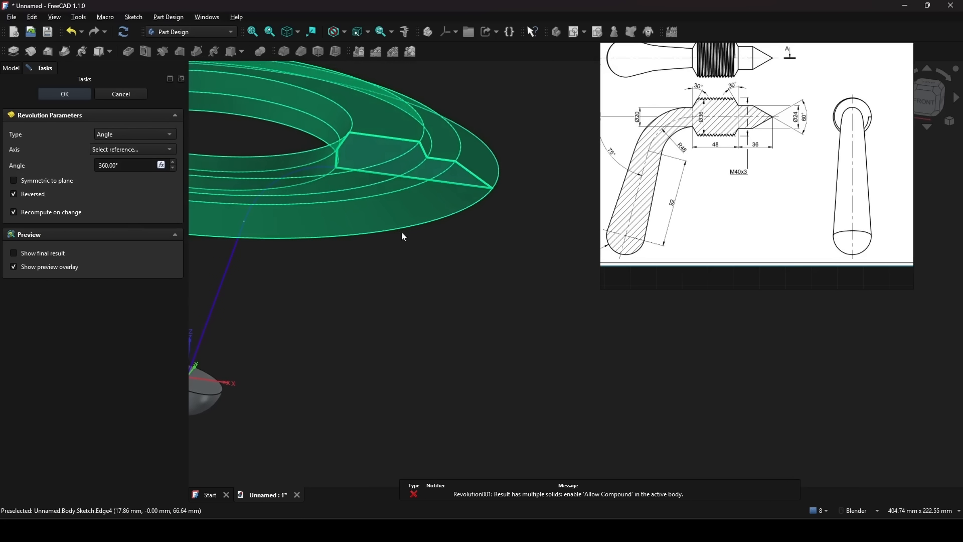
left_click(453, 184)
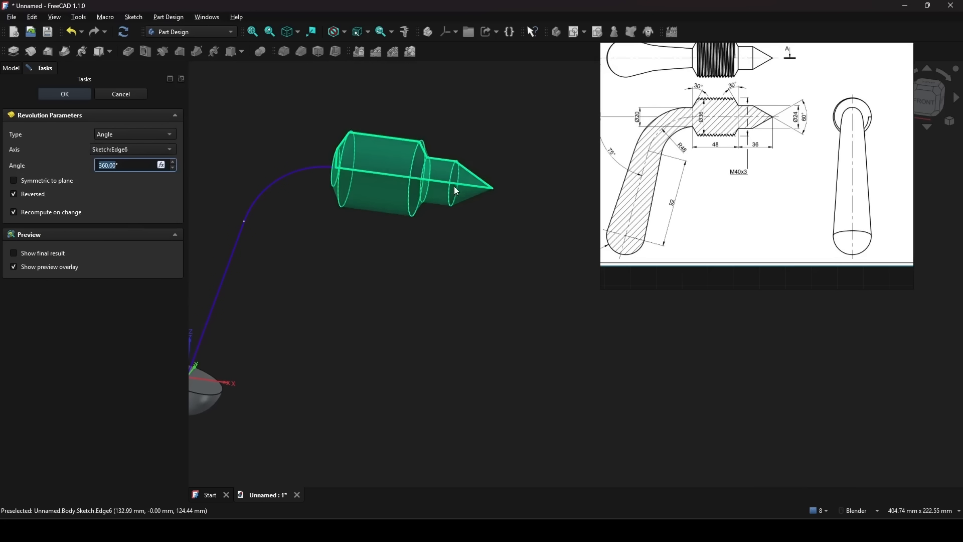
scroll(445, 260, "down", 3)
middle_click_drag(444, 260, 480, 251)
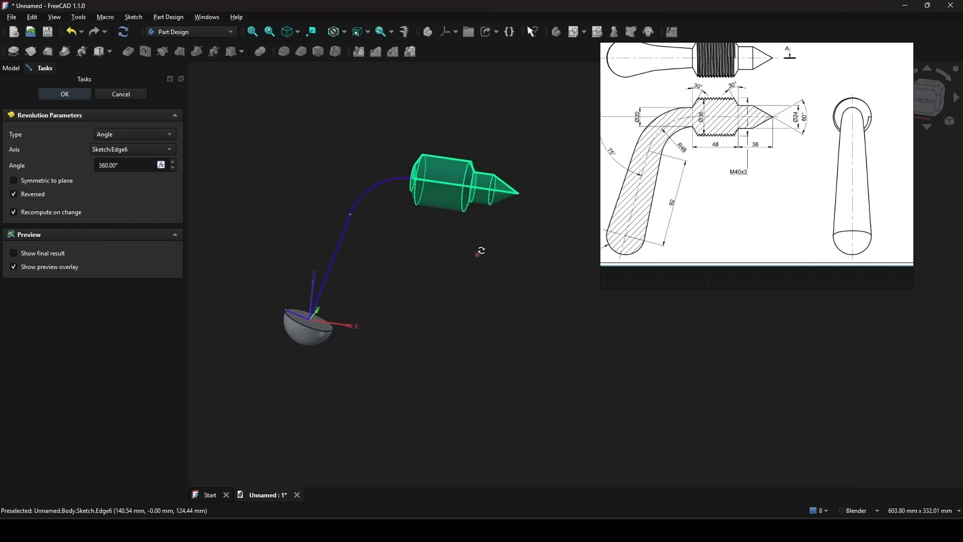
left_click(65, 94)
left_click_drag(450, 231, 408, 231)
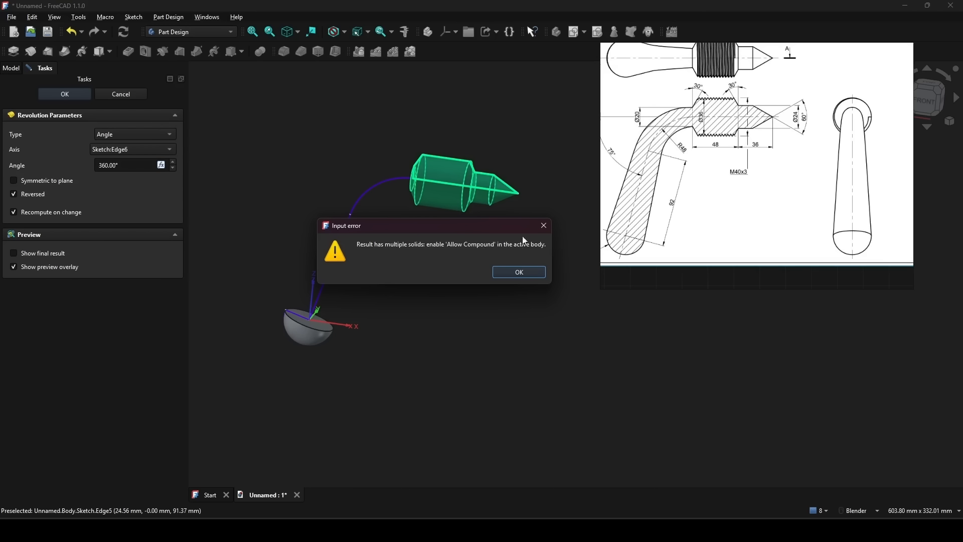
left_click(519, 272)
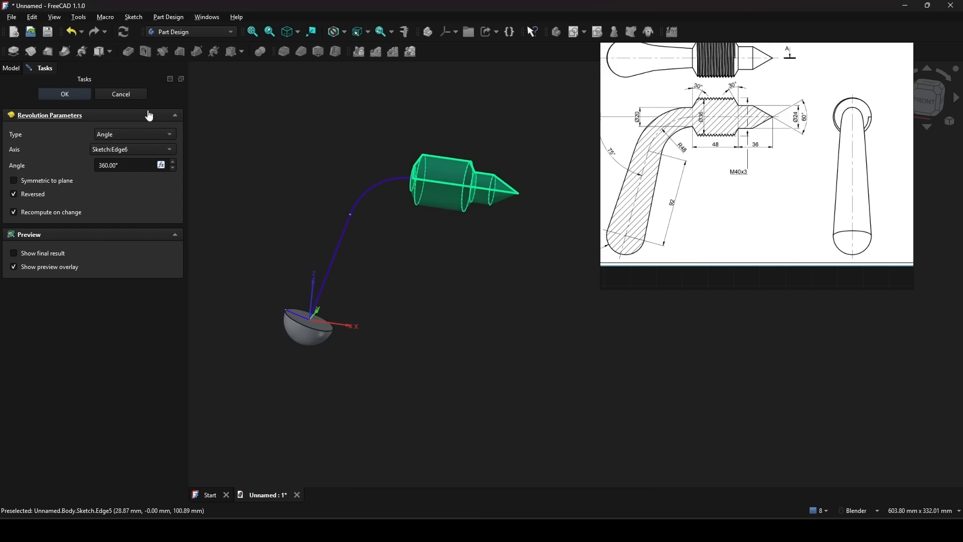
left_click(120, 94)
left_click(436, 241)
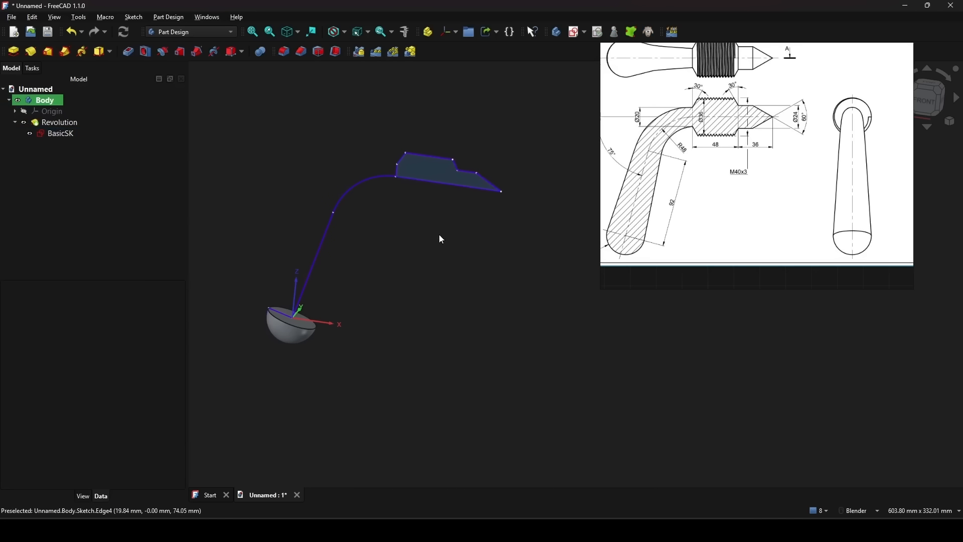
- Enable Allow Compound for the Body so it can hold separate solids
left_click(50, 101)
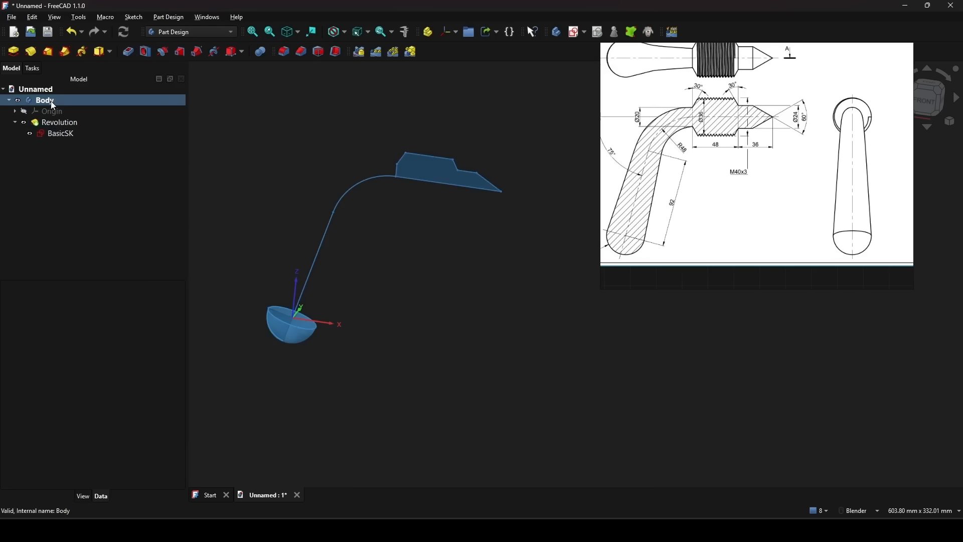
right_click(53, 104)
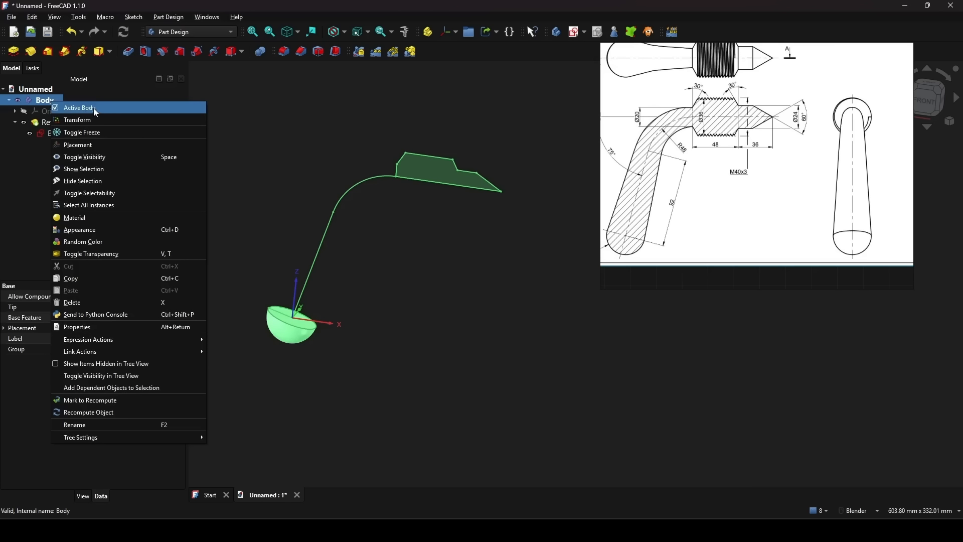
left_click(31, 174)
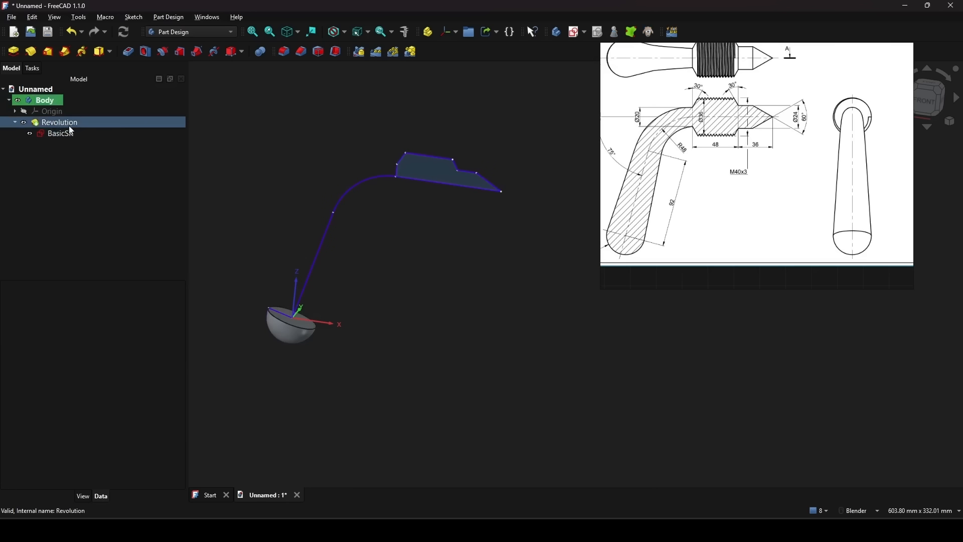
left_click(53, 102)
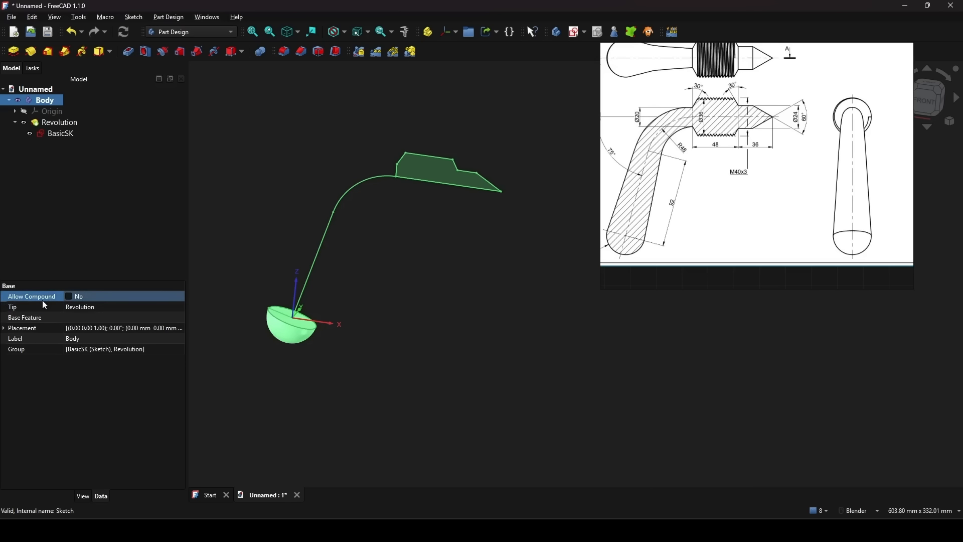
left_click(70, 297)
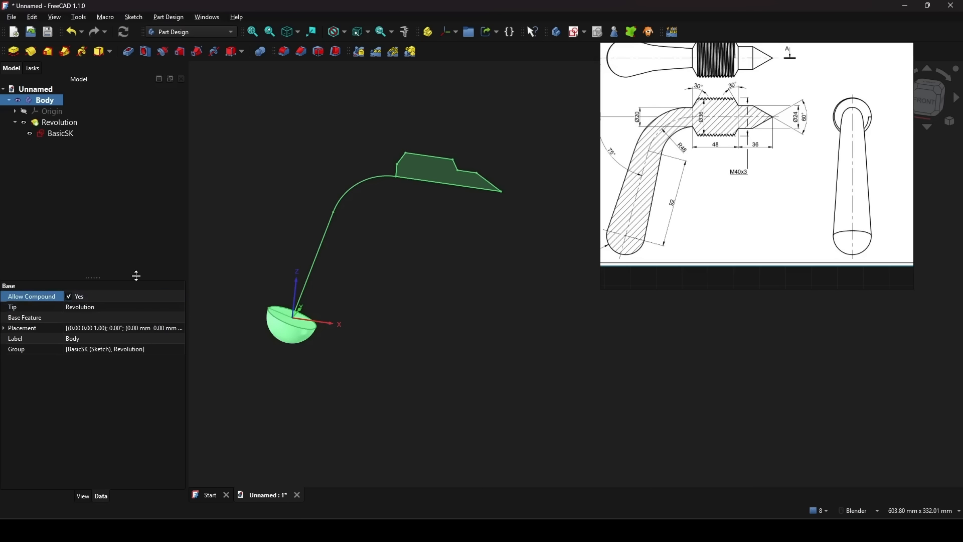
left_click(437, 290)
- Revolve the threaded-end profile of BasicSK 360° about its long straight centreline edge
scroll(442, 276, "up", 3)
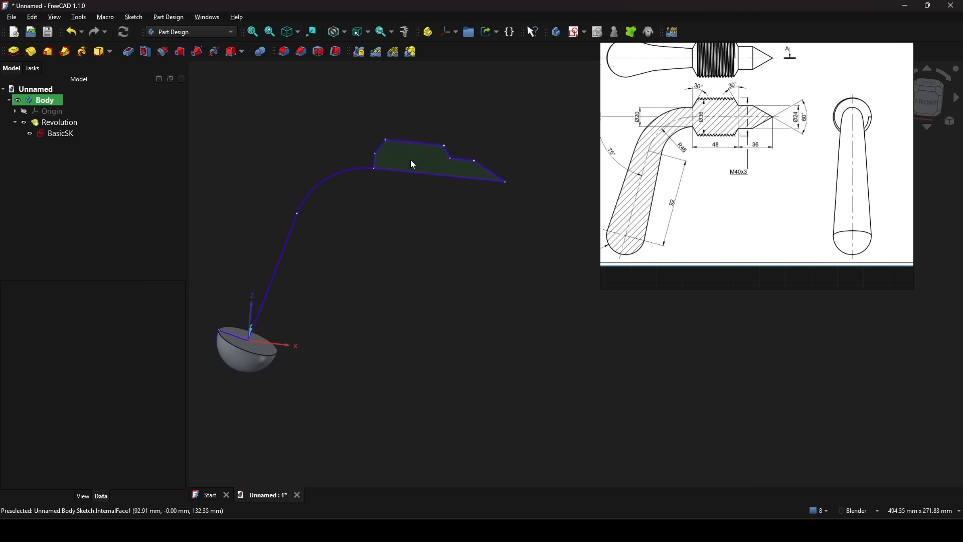
left_click(411, 159)
mouse_move(434, 207)
middle_mouse_down("shift")
mouse_move(447, 215)
mouse_move(448, 198)
middle_mouse_up("shift")
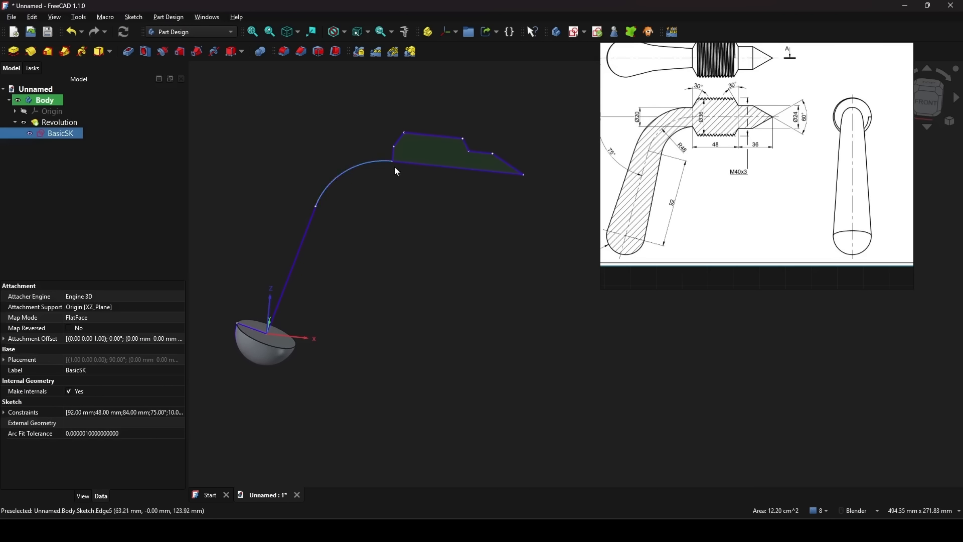
left_click(32, 51)
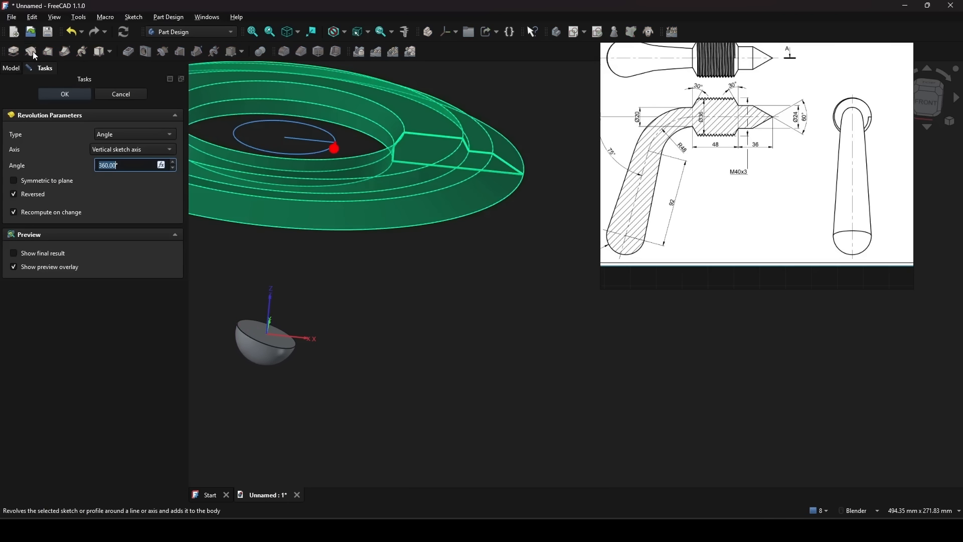
left_click(162, 151)
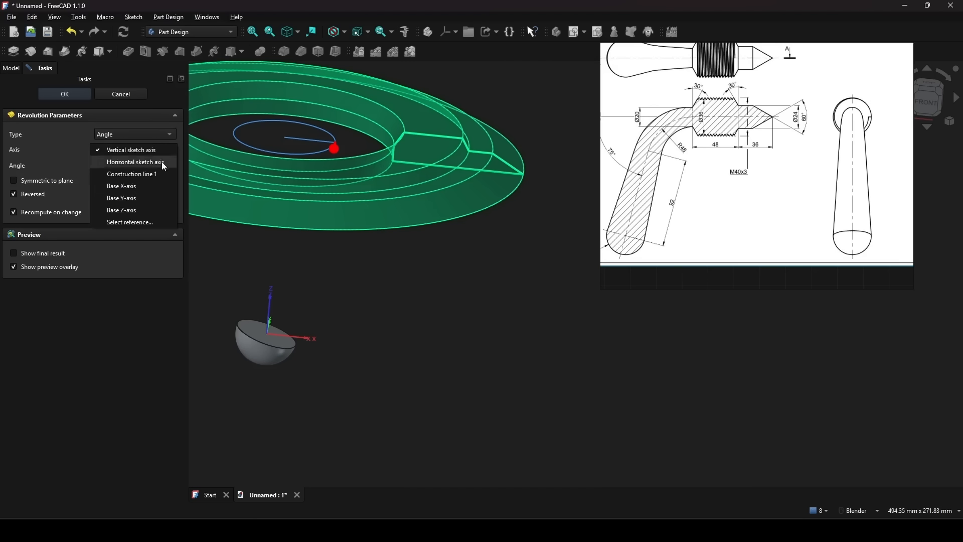
left_click(136, 222)
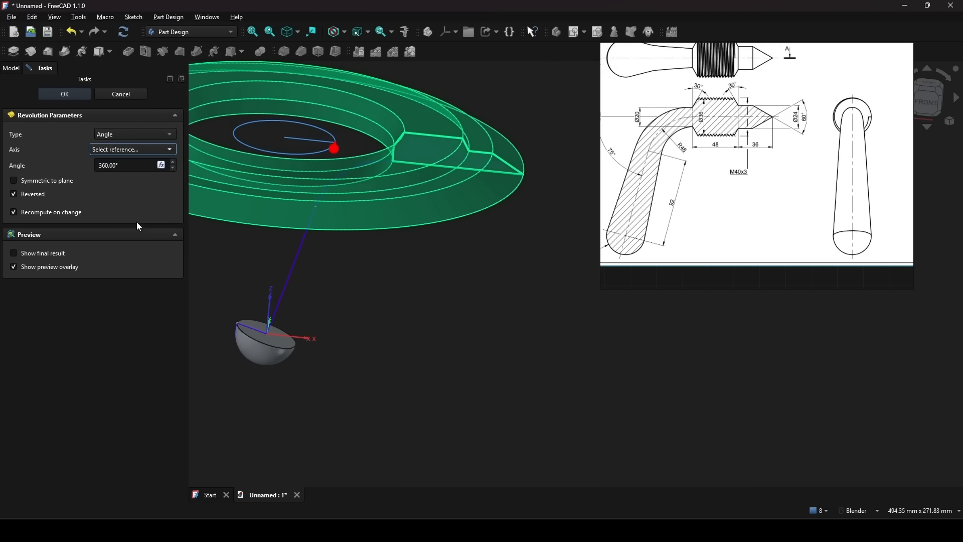
left_click(469, 170)
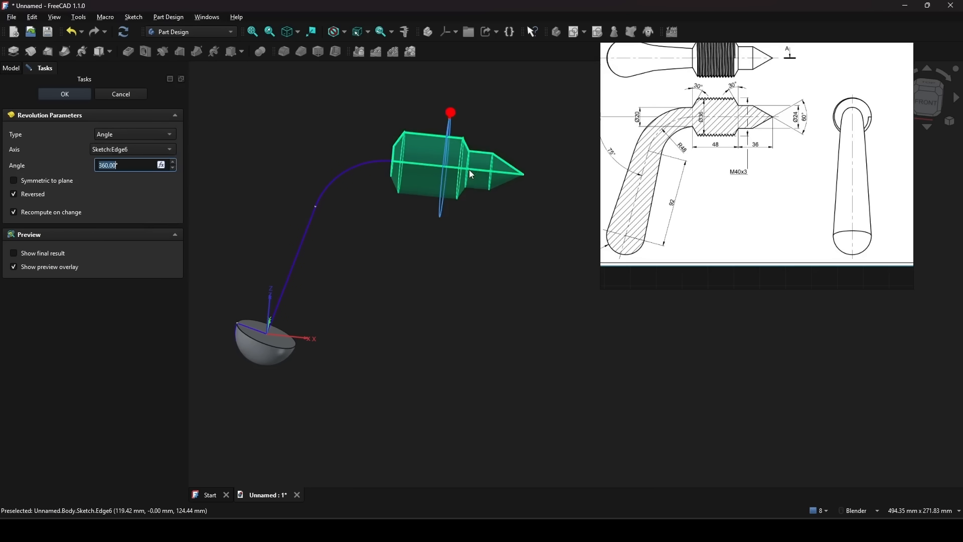
left_click(78, 95)
middle_click_drag(458, 279, 417, 305)
middle_click_drag(398, 190, 389, 277)
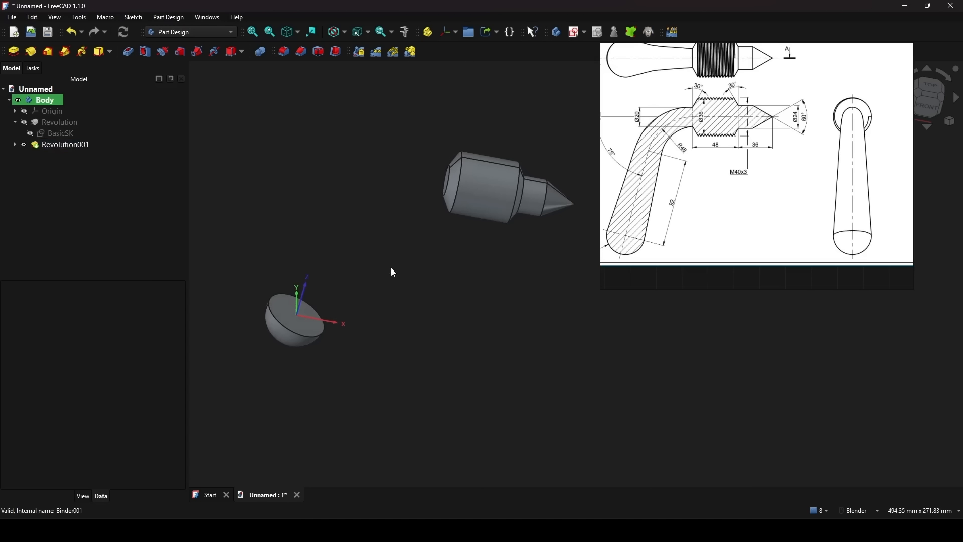
- Create a new sketch on the flat circular face of the hemisphere
middle_click_drag(360, 230, 459, 305)
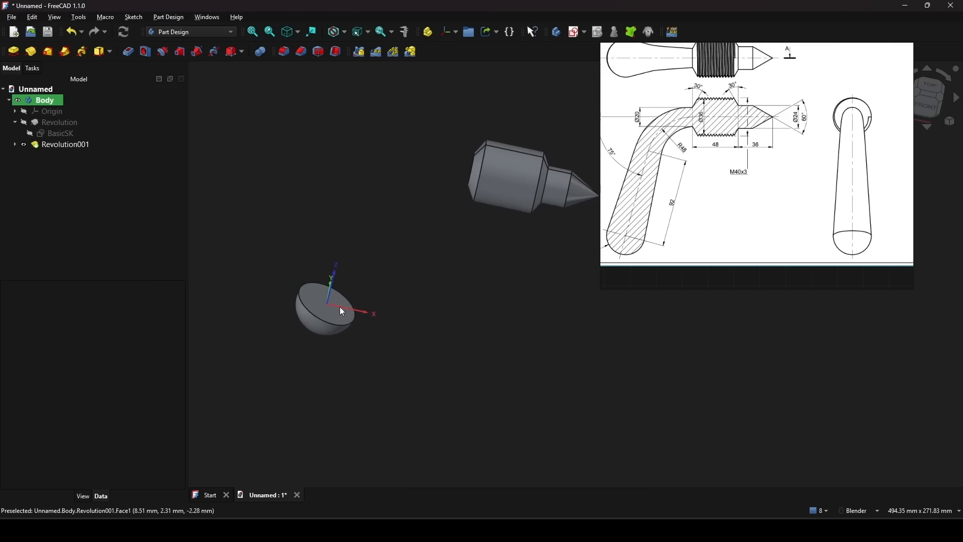
left_click(340, 316)
middle_click_drag(390, 311, 424, 308)
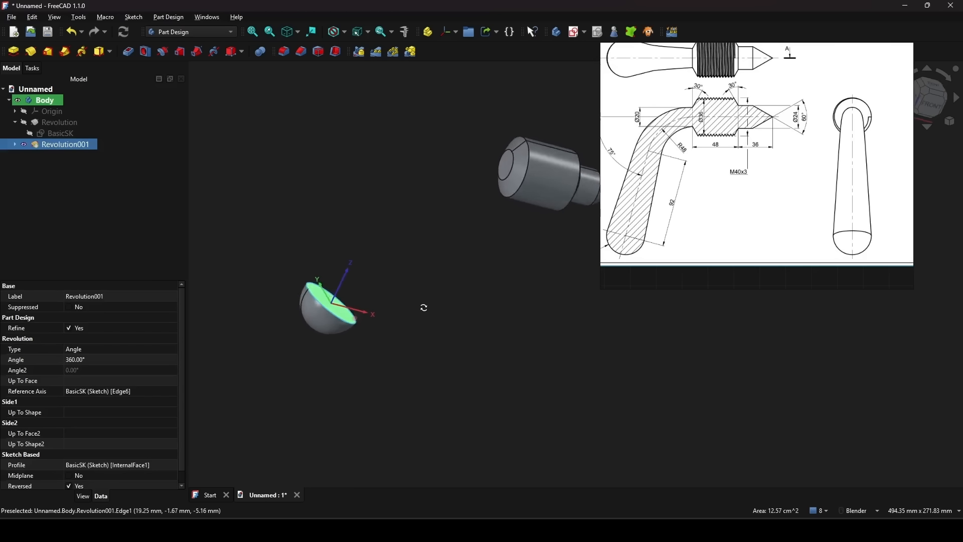
left_click(509, 164)
middle_click_drag(493, 286, 312, 287)
left_click(434, 273)
middle_click_drag(434, 273, 417, 282, "shift")
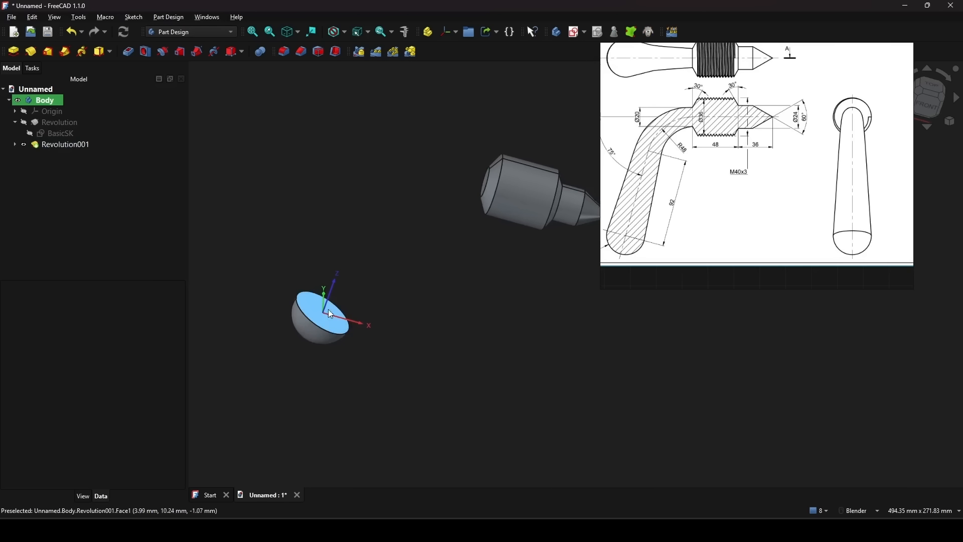
left_click(326, 308)
middle_click_drag(322, 307, 318, 296, "shift")
middle_click_drag(426, 279, 397, 277, "shift")
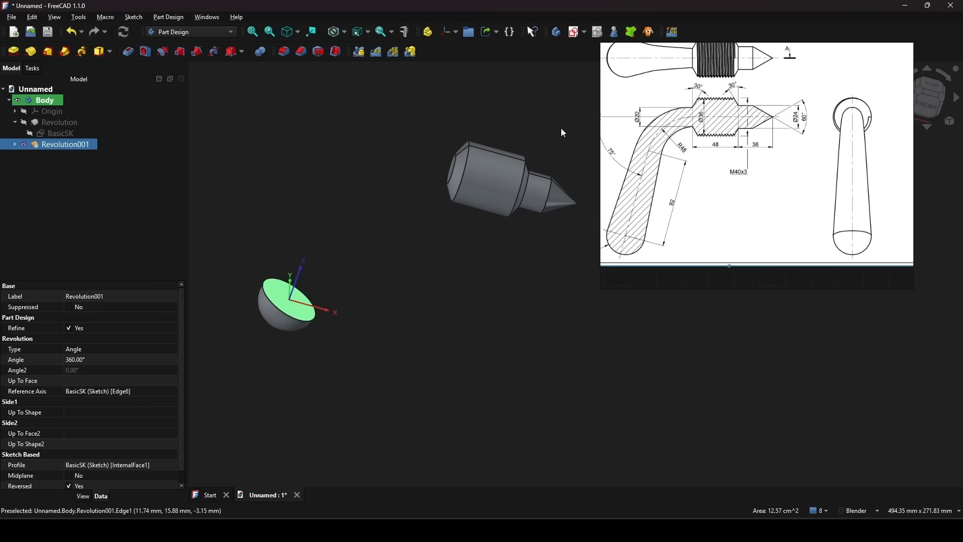
left_click(574, 33)
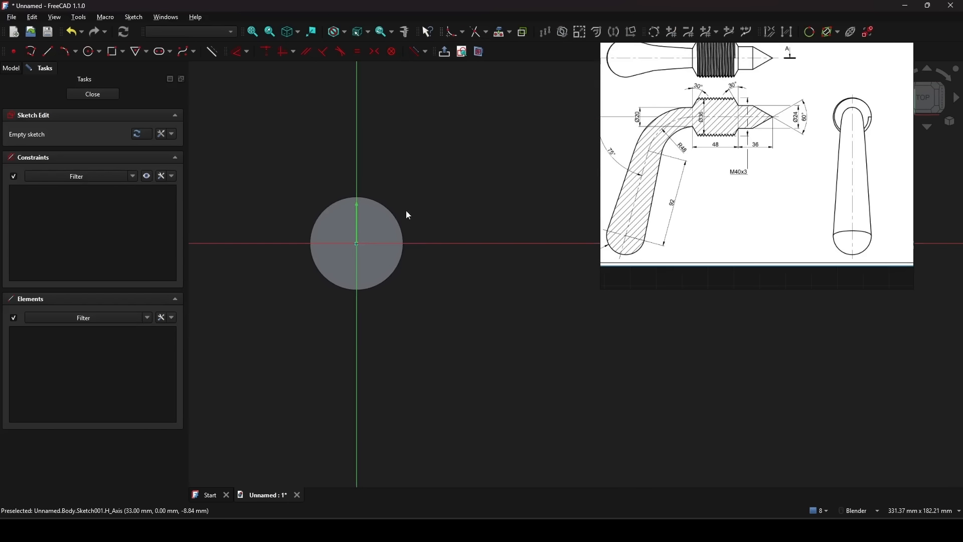
- Project the hemisphere's circular edge into the sketch with External Projection and finish the sketch
key("g")
key("x")
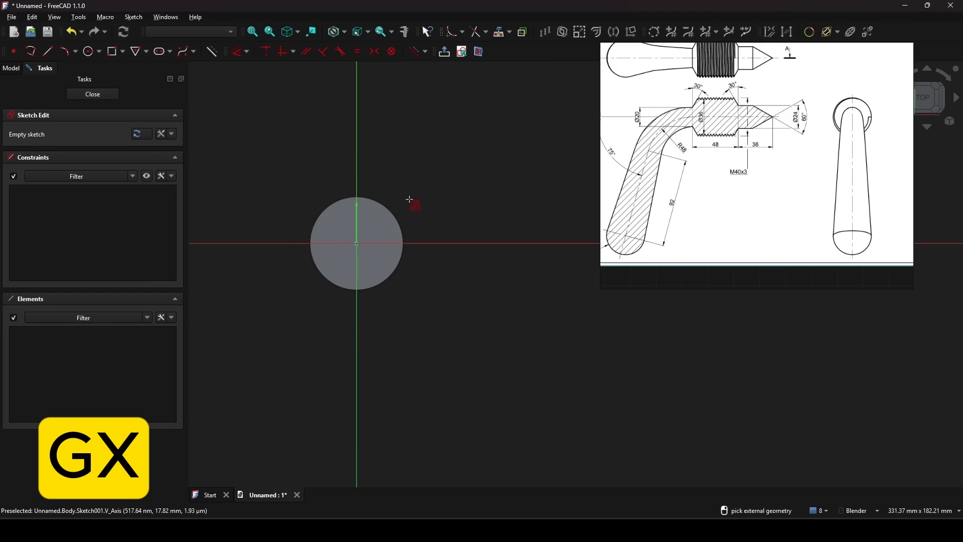
left_click(510, 30)
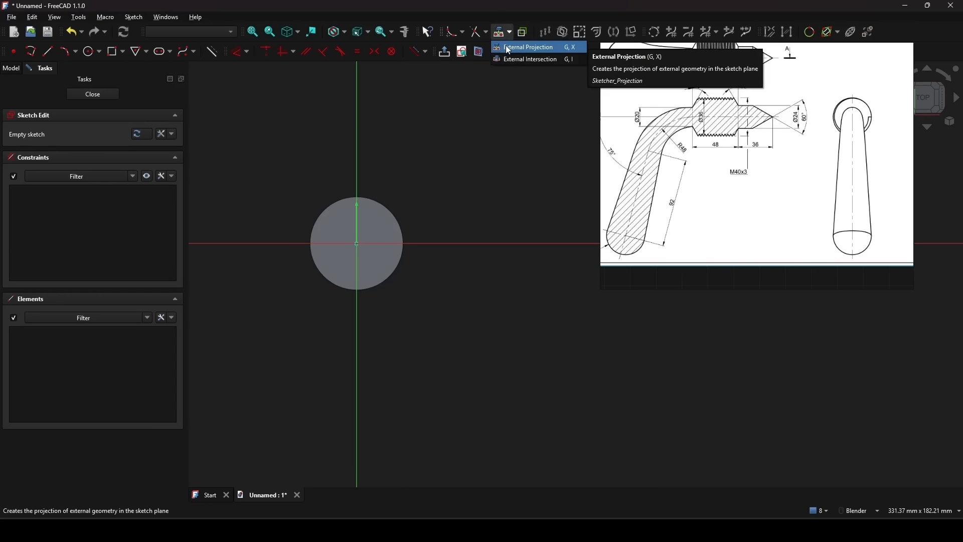
left_click(554, 48)
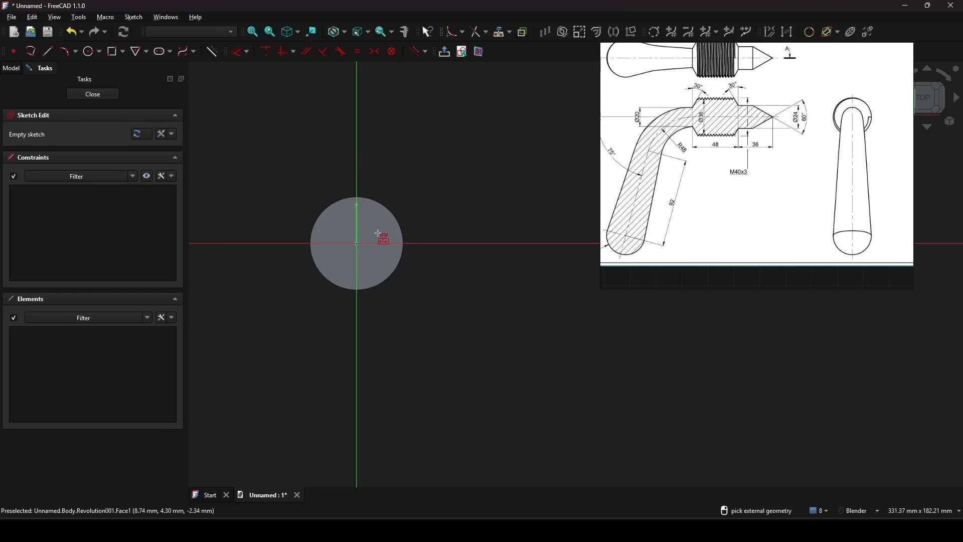
left_click(400, 227)
scroll(452, 222, "down", 2)
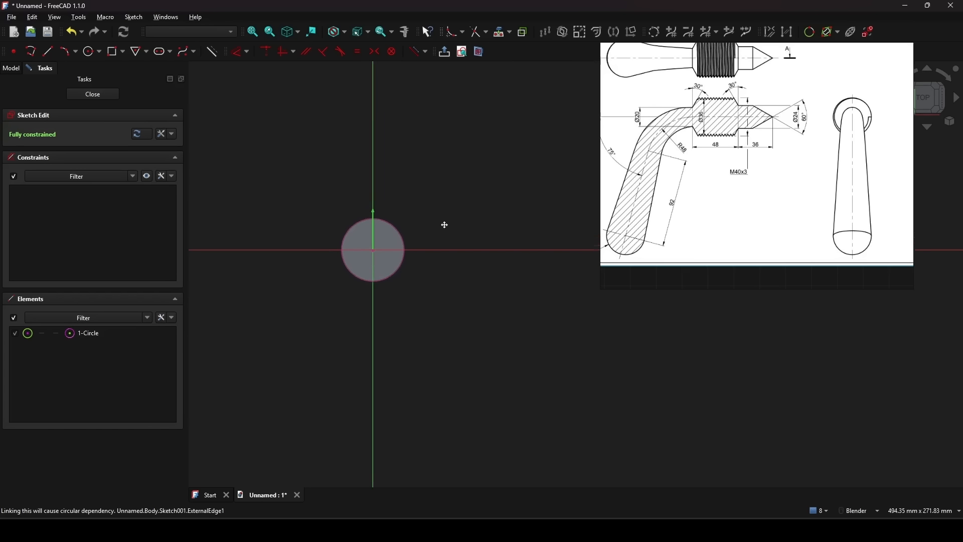
left_click(98, 93)
- Create a sketch on the small circular end face of the threaded part containing only the projection of that face's edge
middle_click_drag(350, 267, 408, 271)
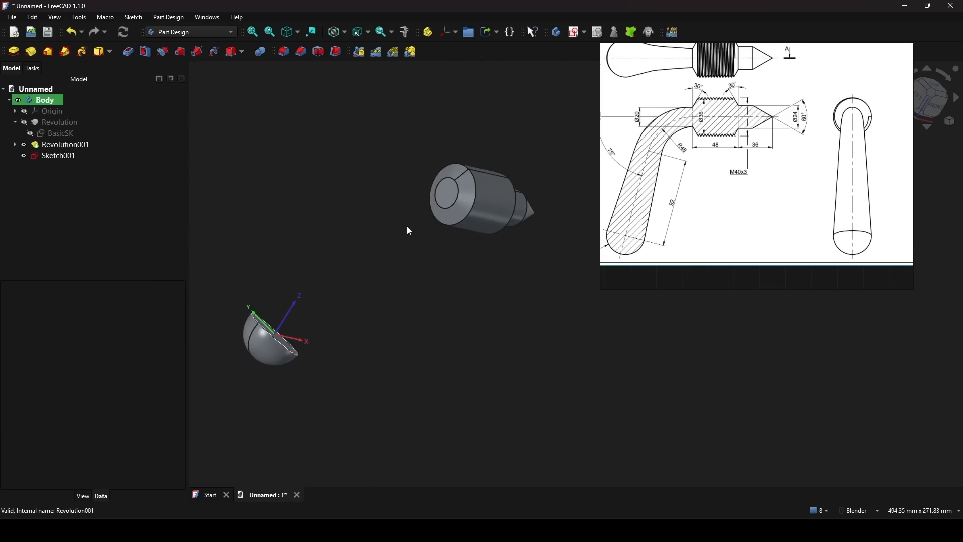
left_click(441, 196)
middle_click_drag(479, 207, 475, 212)
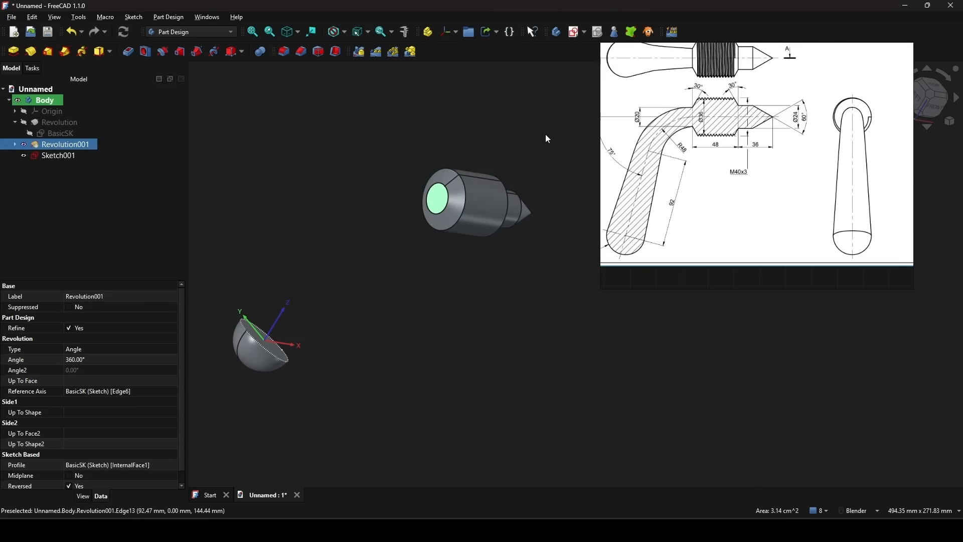
left_click(572, 33)
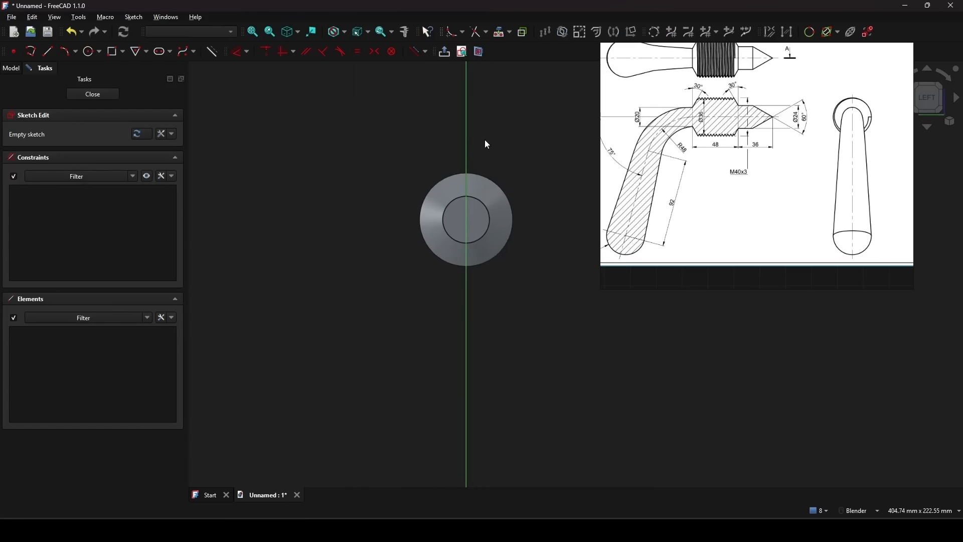
middle_click_drag(513, 163, 465, 121, "shift")
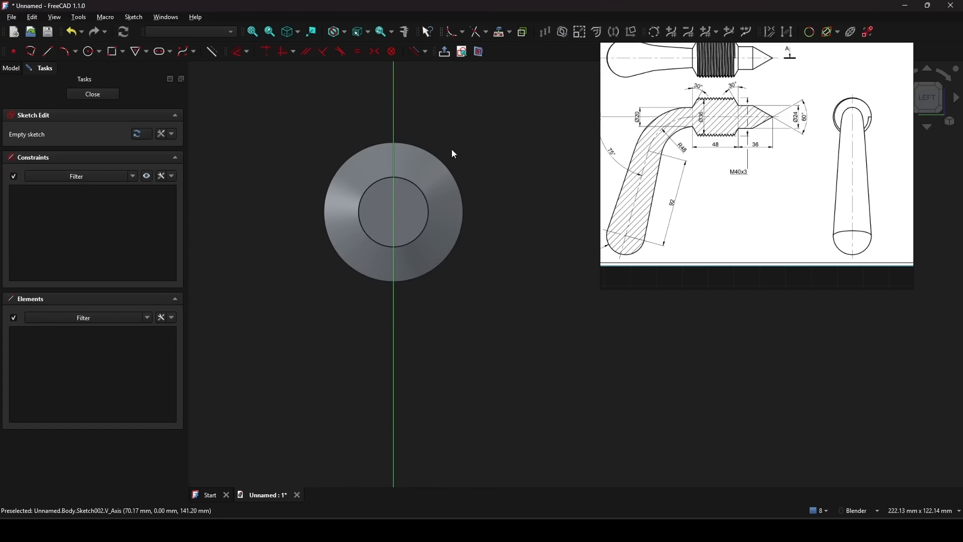
key("g")
key("x")
left_click(424, 195)
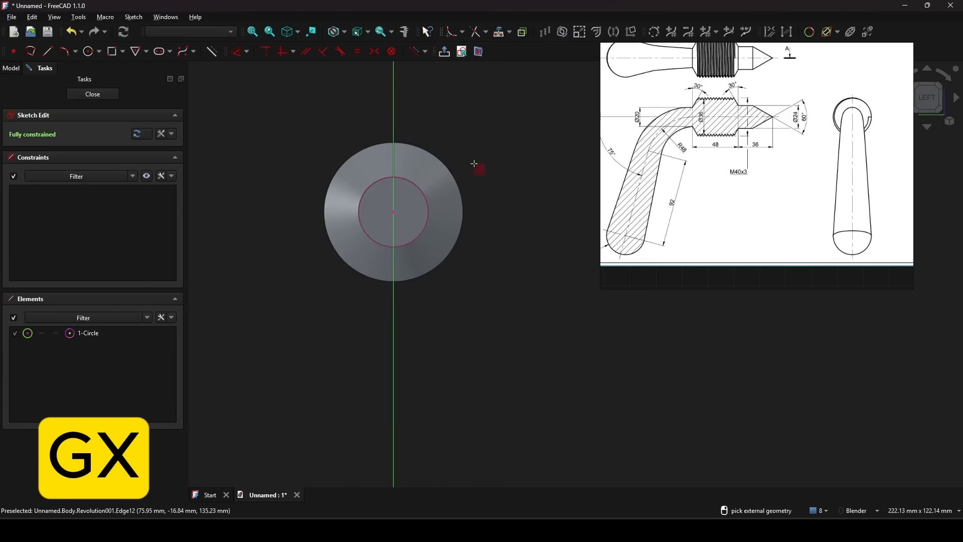
left_click(93, 94)
- Start an Additive Pipe with Sketch001 on the hemisphere's face as its profile
mouse_move(415, 254)
middle_mouse_down()
mouse_move(486, 325)
mouse_move(420, 333)
middle_mouse_up()
middle_click_drag(459, 274, 433, 271, "shift")
middle_click_drag(364, 254, 351, 250, "shift")
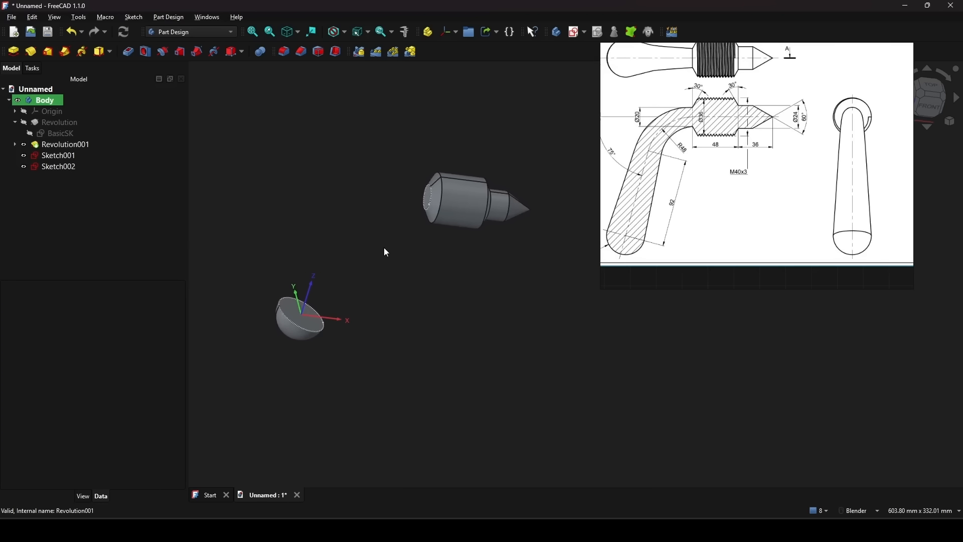
left_click(65, 52)
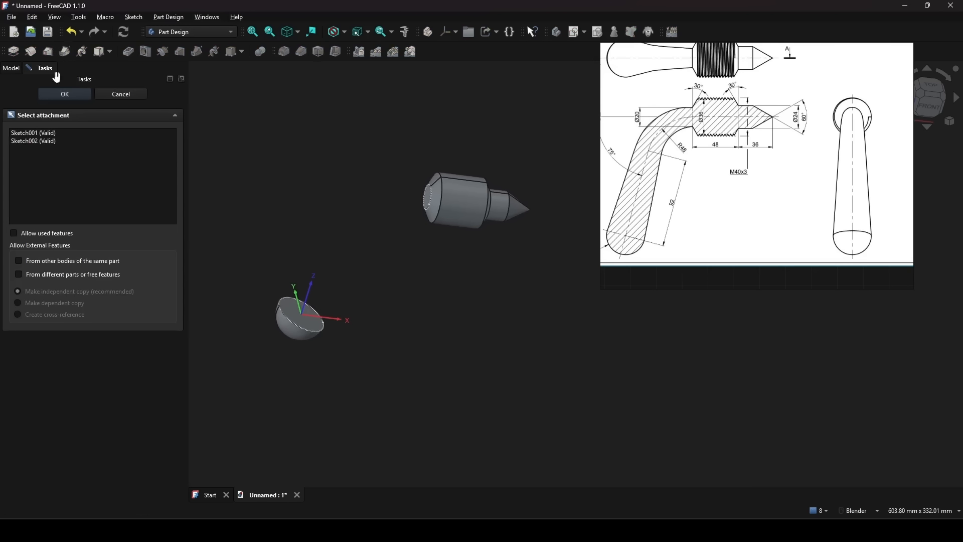
left_click(49, 141)
left_click(46, 133)
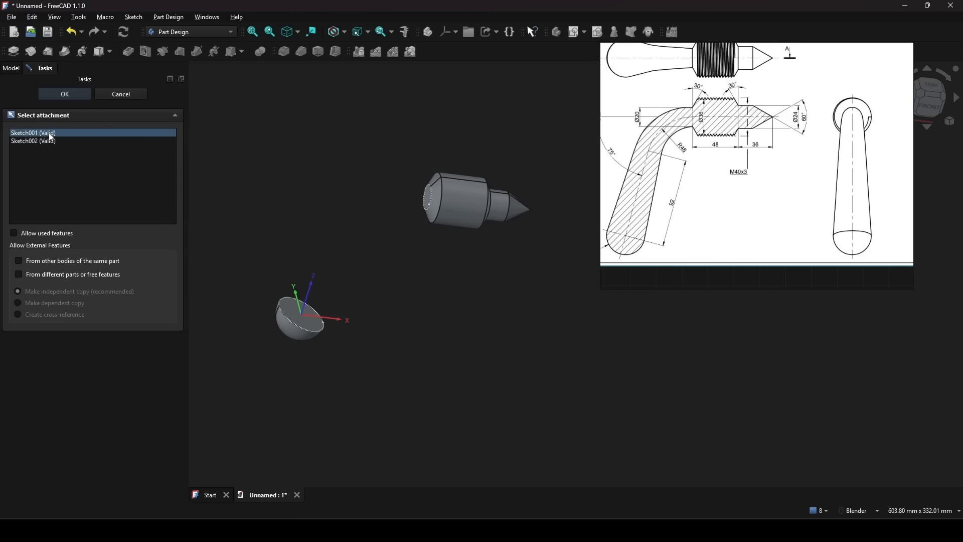
double_click(59, 132)
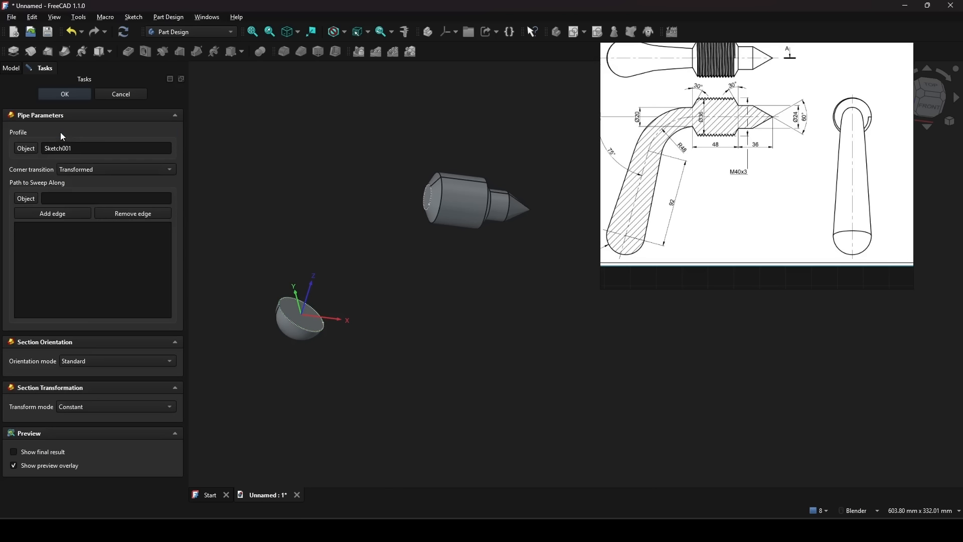
- Make the BasicSK sketch under Revolution visible and return to the pipe parameters
mouse_move(402, 269)
middle_mouse_down()
mouse_move(390, 252)
mouse_move(430, 249)
middle_mouse_up()
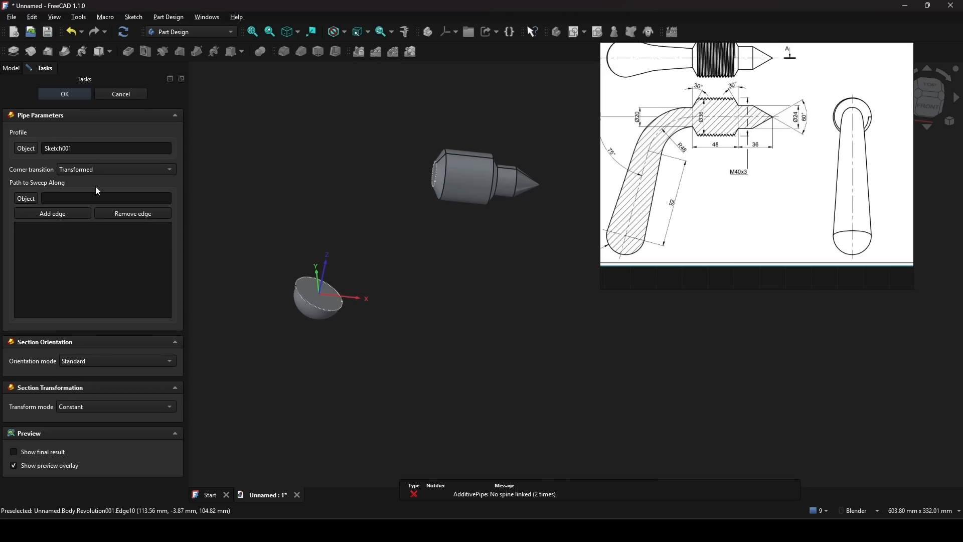
middle_click_drag(435, 259, 415, 264, "shift")
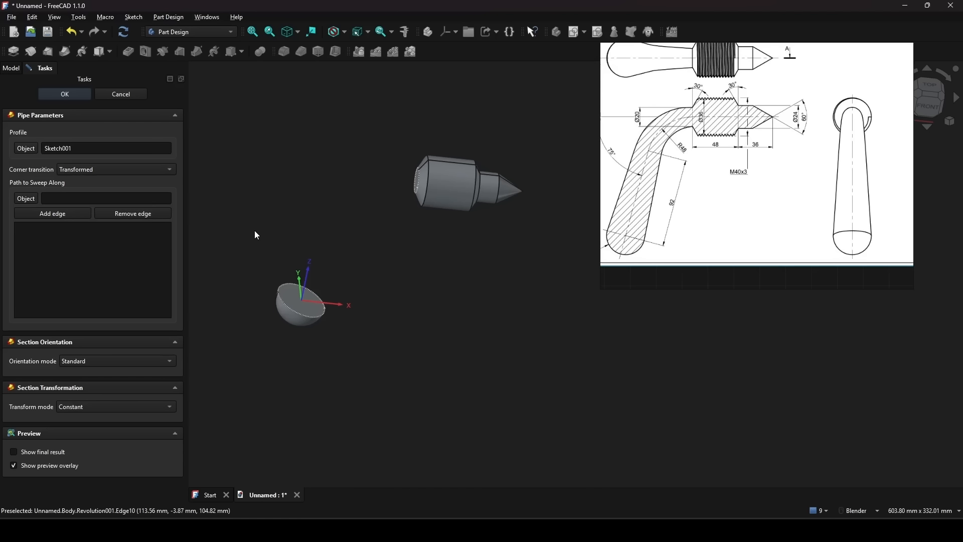
left_click(14, 70)
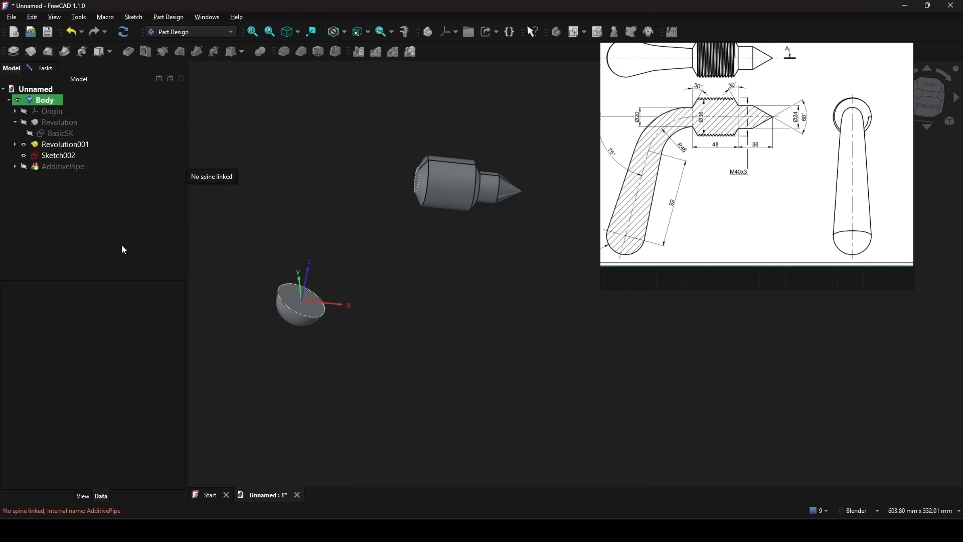
left_click(16, 145)
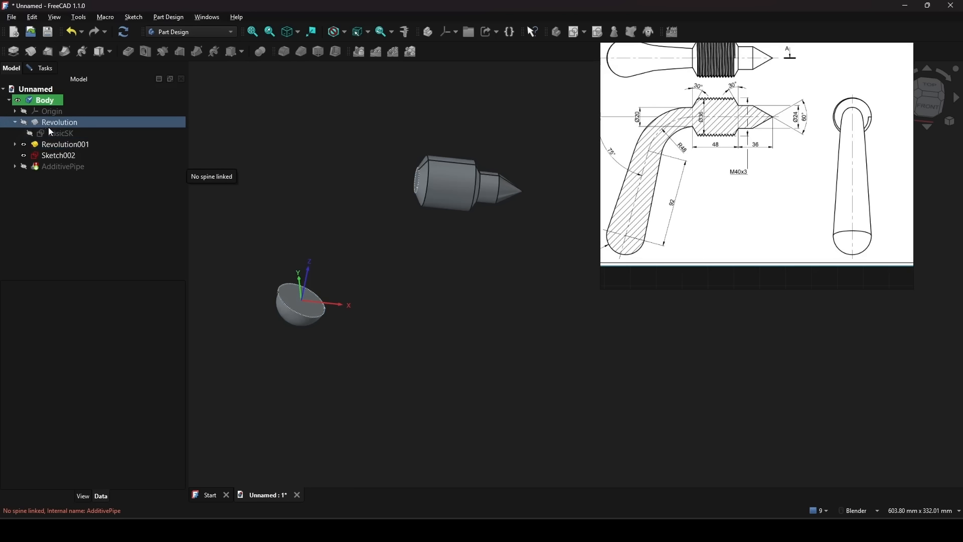
left_click(71, 131)
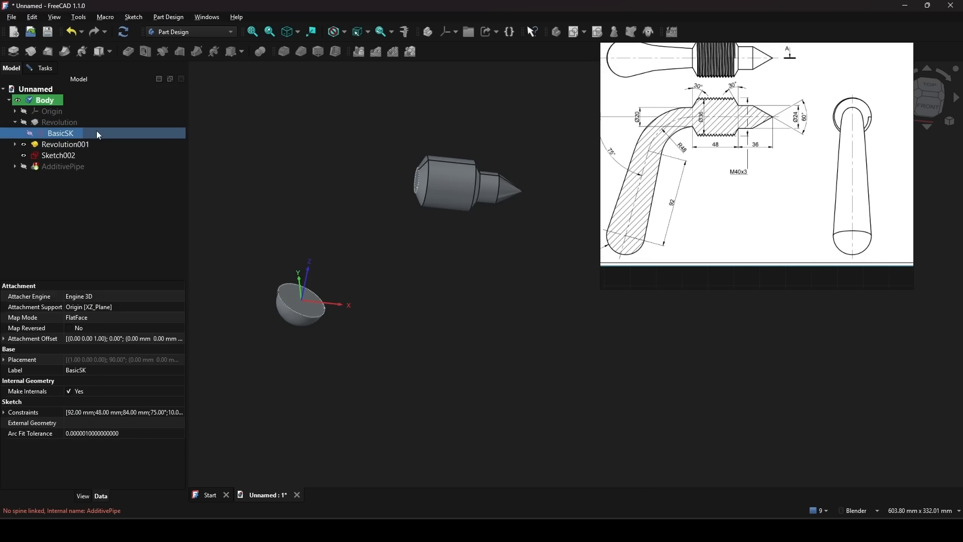
key("space")
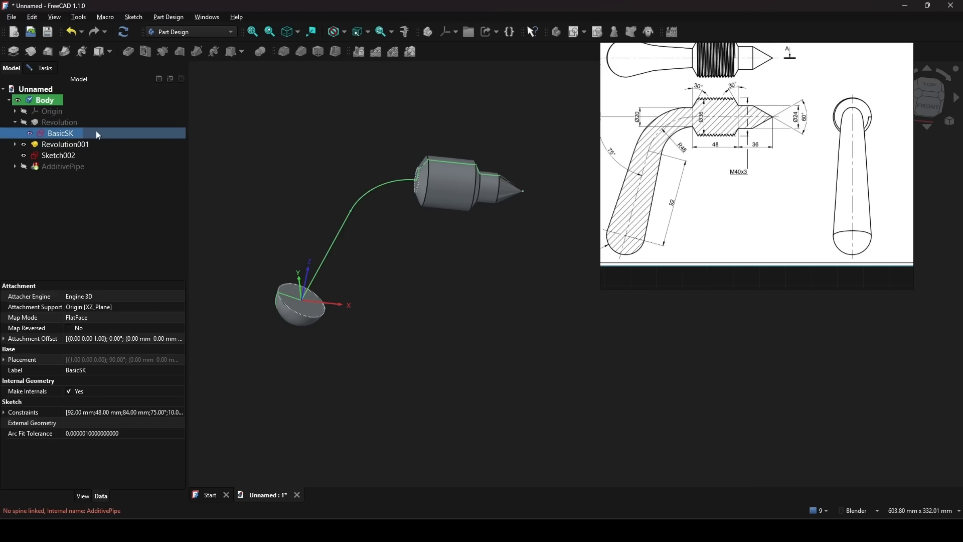
left_click(49, 70)
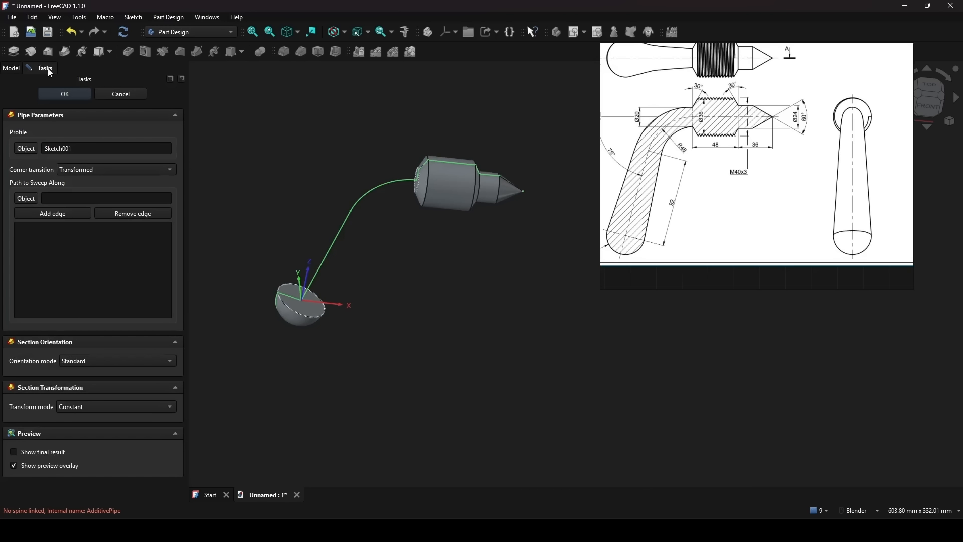
- Add the slanted straight line of BasicSK as the first edge of the pipe's sweep path
scroll(368, 285, "up", 2)
middle_click_drag(385, 286, 415, 269)
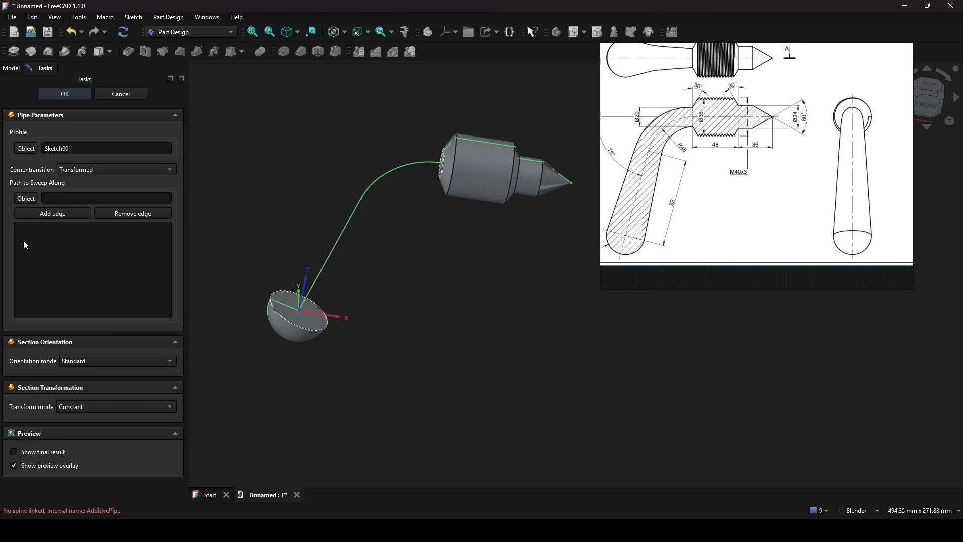
left_click(44, 213)
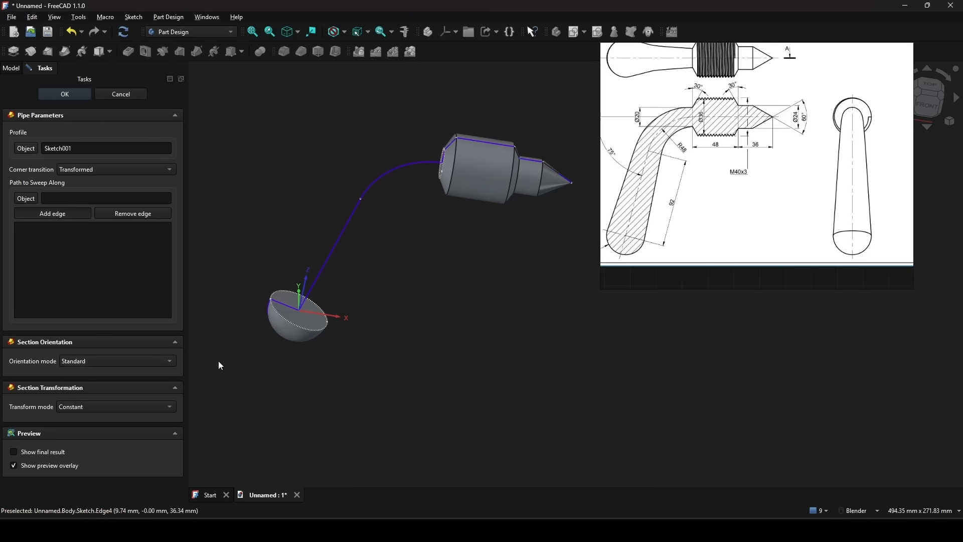
left_click(341, 284)
middle_click_drag(364, 270, 343, 278, "shift")
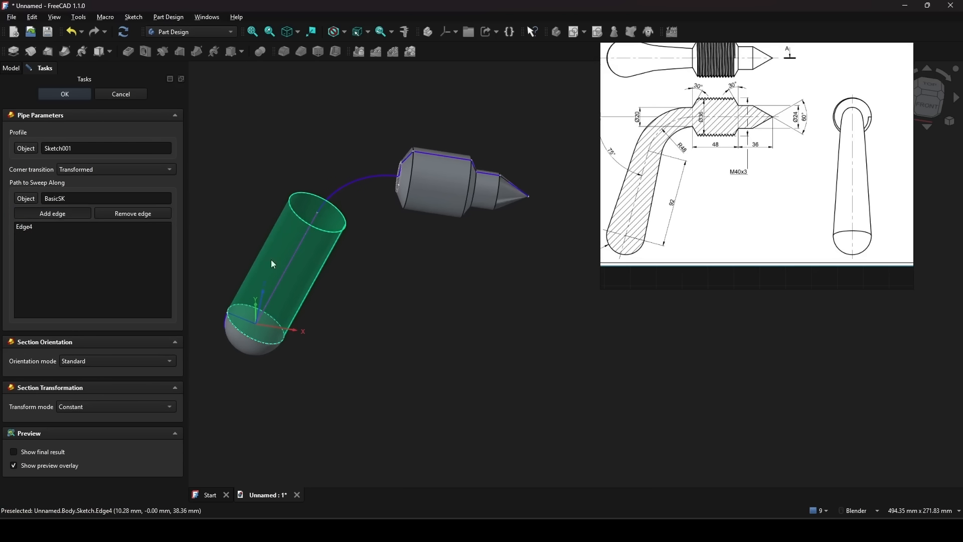
- Add the arc of BasicSK as the second edge of the pipe's sweep path
left_click(355, 185)
scroll(415, 263, "down", 2)
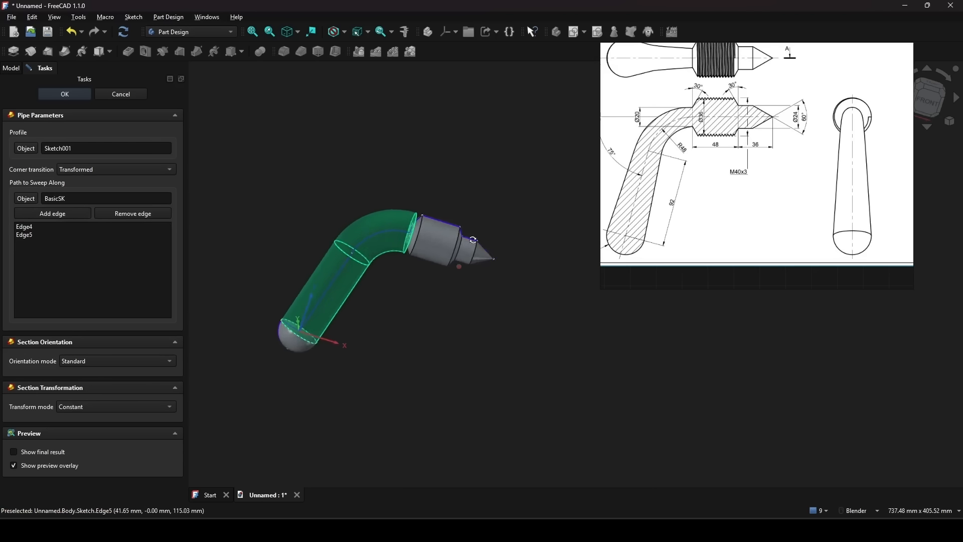
scroll(441, 276, "up", 2)
middle_click_drag(445, 282, 413, 162)
scroll(420, 157, "up", 3)
scroll(419, 163, "down", 2)
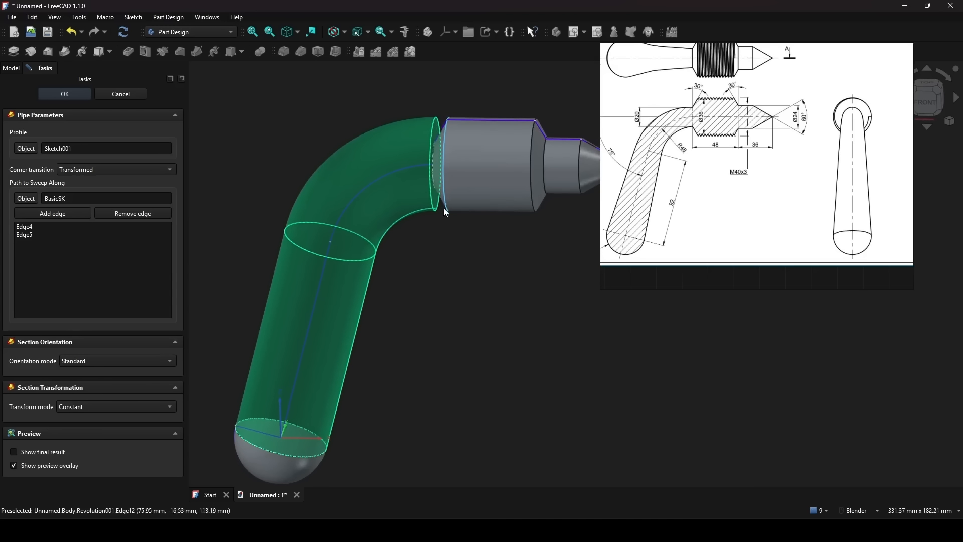
- Hide Revolution001 to expose the small circle of Sketch002 at the pipe's end, and return to the pipe parameters
scroll(440, 169, "down", 2)
middle_click_drag(432, 194, 396, 223)
scroll(406, 147, "up", 3)
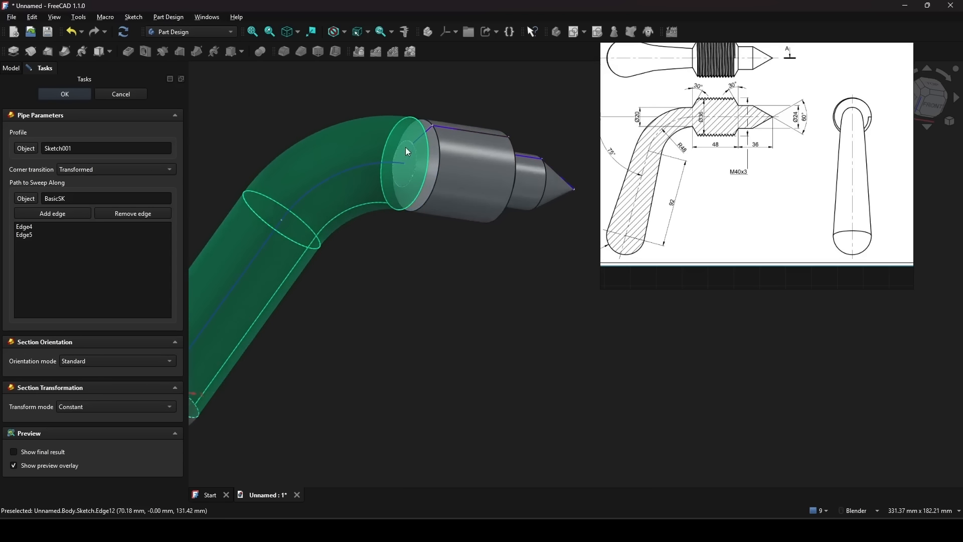
scroll(449, 197, "down", 2)
middle_click_drag(451, 202, 473, 217)
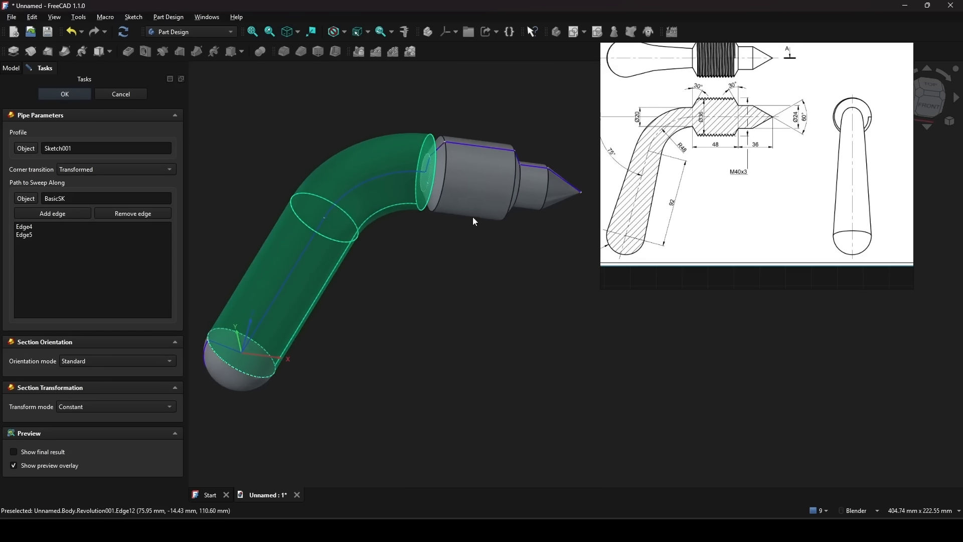
left_click(11, 70)
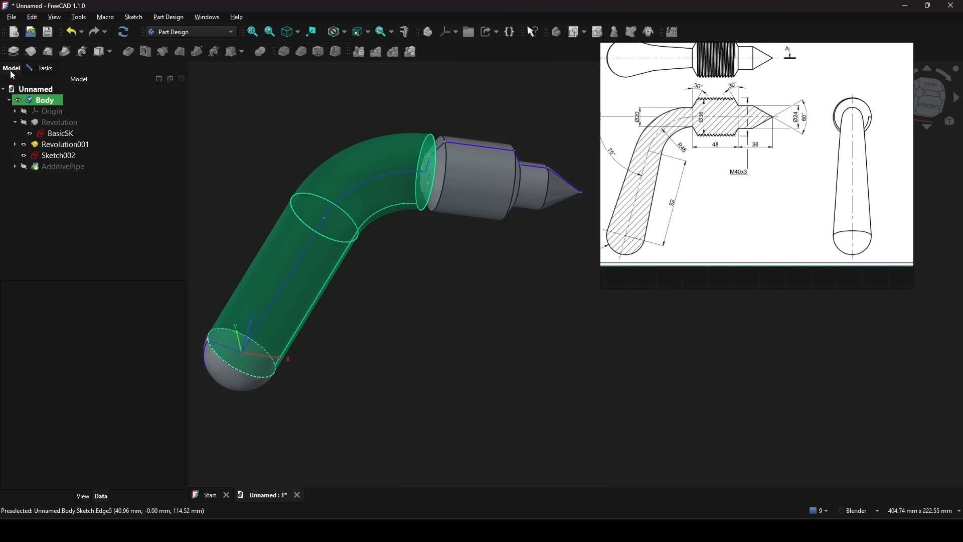
left_click(65, 146)
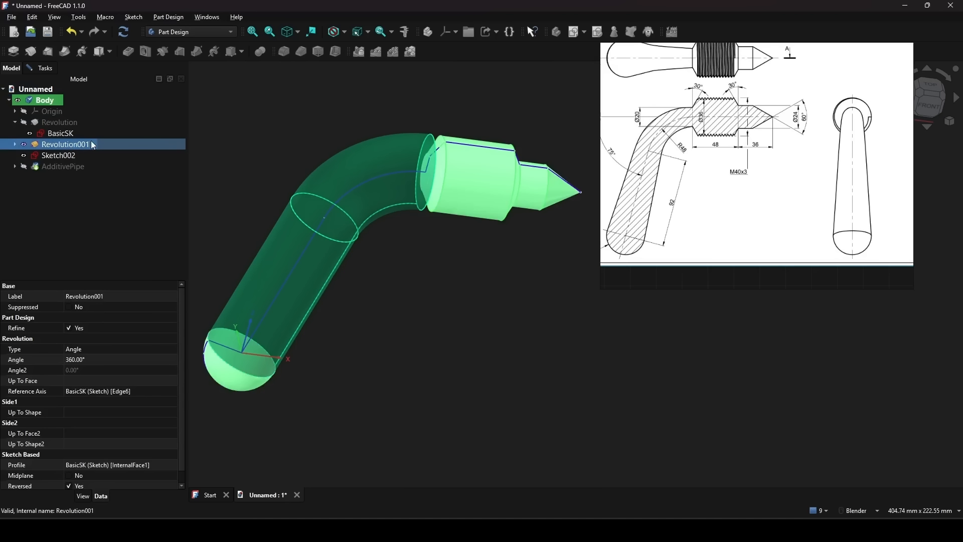
key("space")
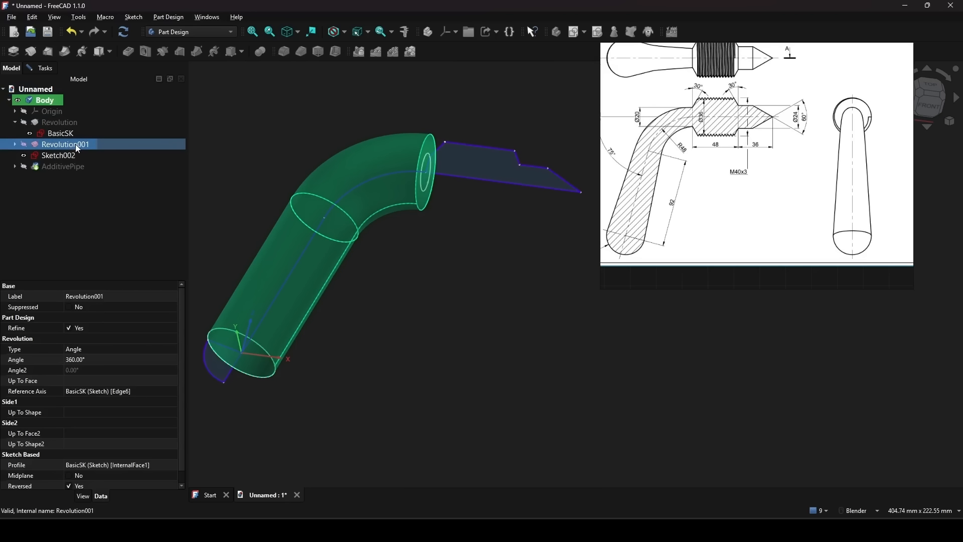
middle_click_drag(311, 211, 396, 217)
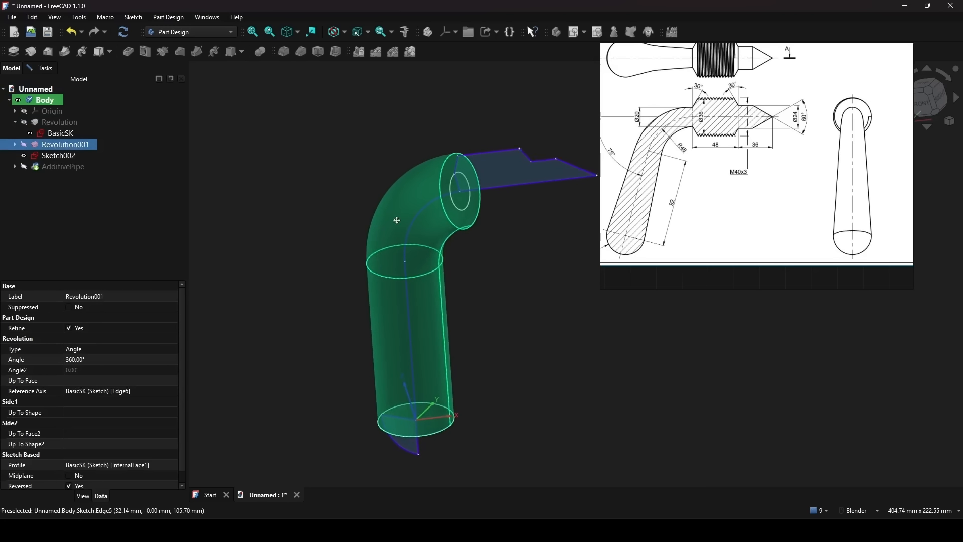
left_click(47, 70)
- Set the pipe's transform mode to Multisection, add Sketch002 as the end section, and finish the Additive Pipe
middle_click_drag(513, 364, 474, 310, "shift")
middle_click_drag(474, 310, 366, 411)
middle_click_drag(339, 305, 365, 292)
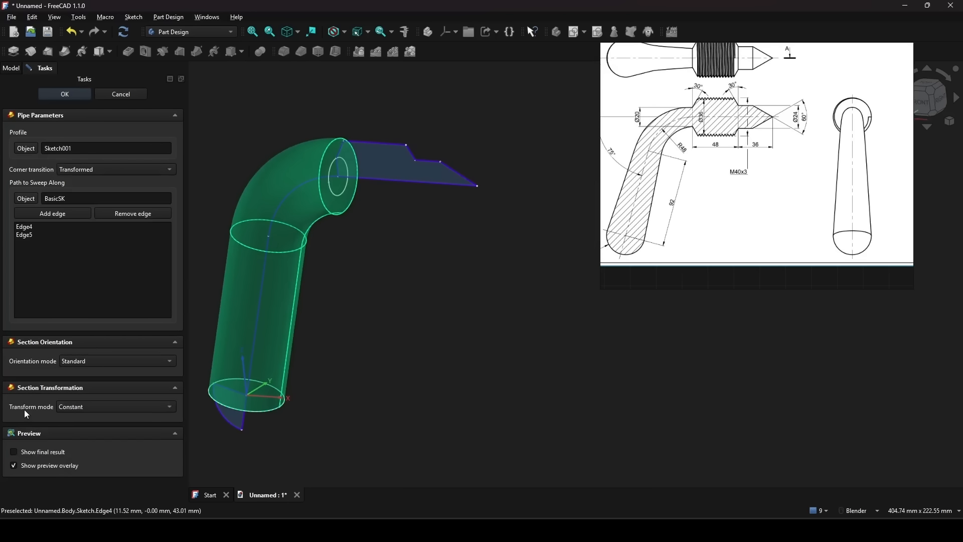
left_click(73, 404)
left_click(85, 418)
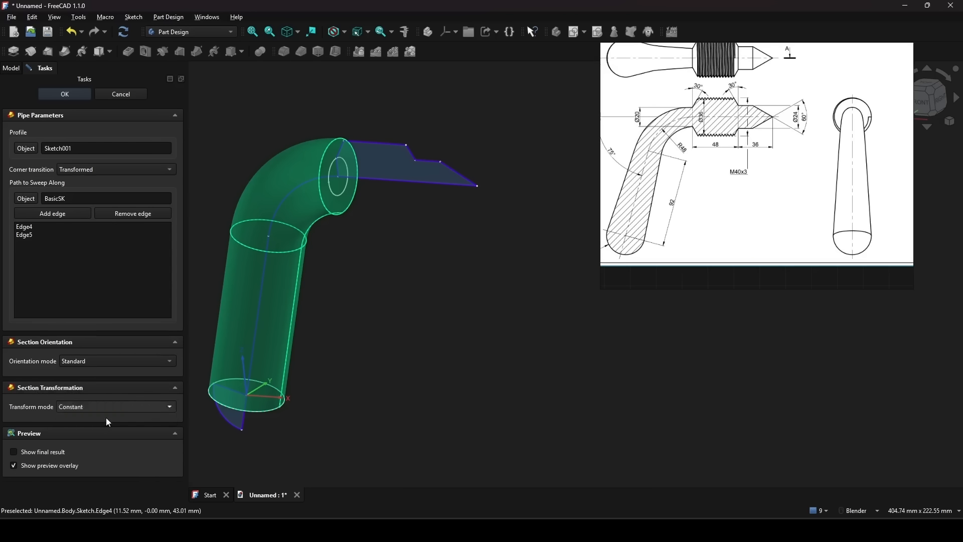
left_click(34, 377)
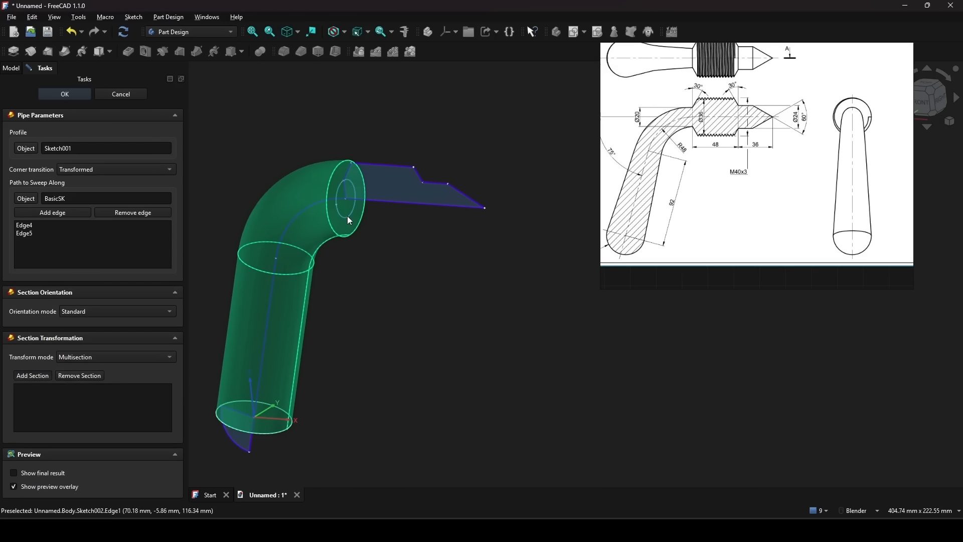
left_click(347, 216)
scroll(354, 286, "down", 3)
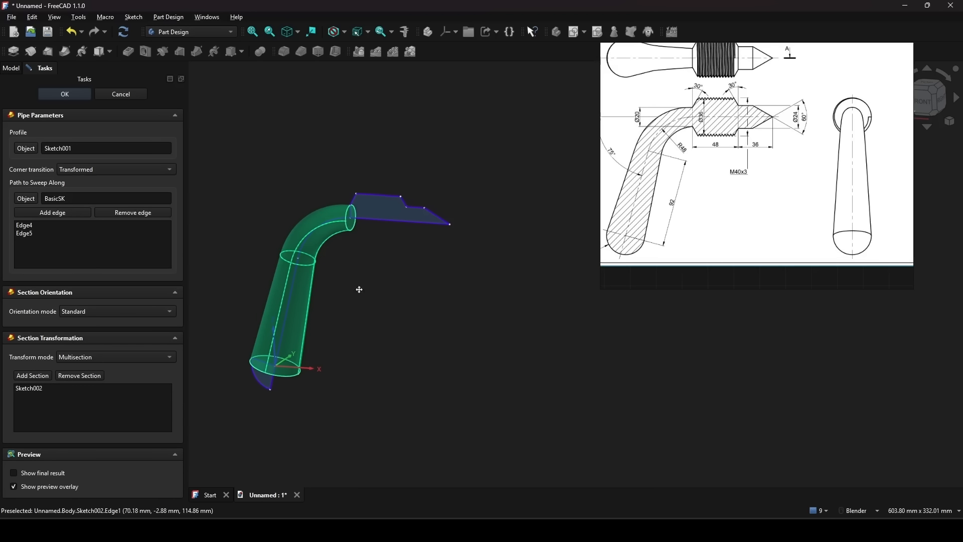
left_click(65, 95)
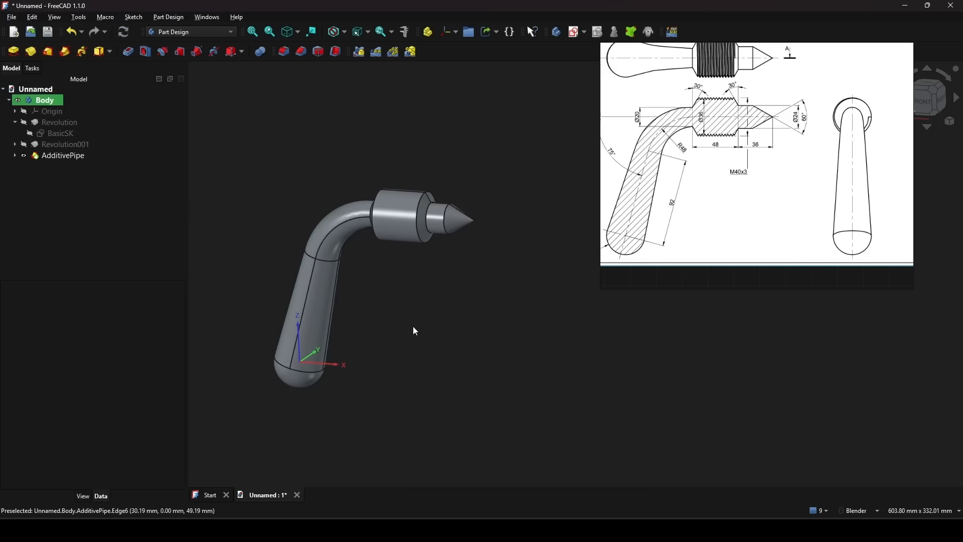
- Inspect the finished handle and examine the thread details in the reference drawing
middle_click_drag(413, 329, 356, 324)
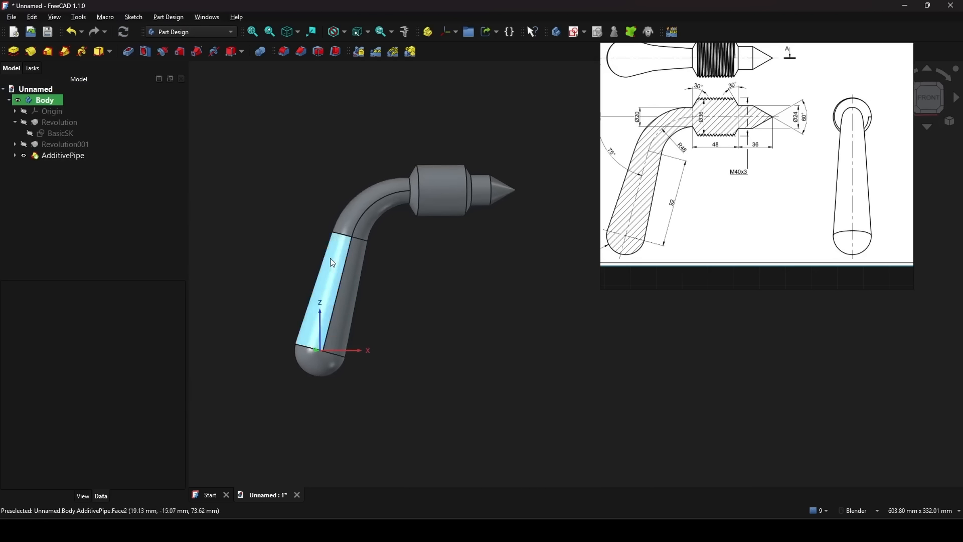
middle_click_drag(344, 274, 360, 317)
left_click(493, 292)
scroll(423, 281, "up", 2)
middle_click_drag(422, 282, 423, 272, "shift")
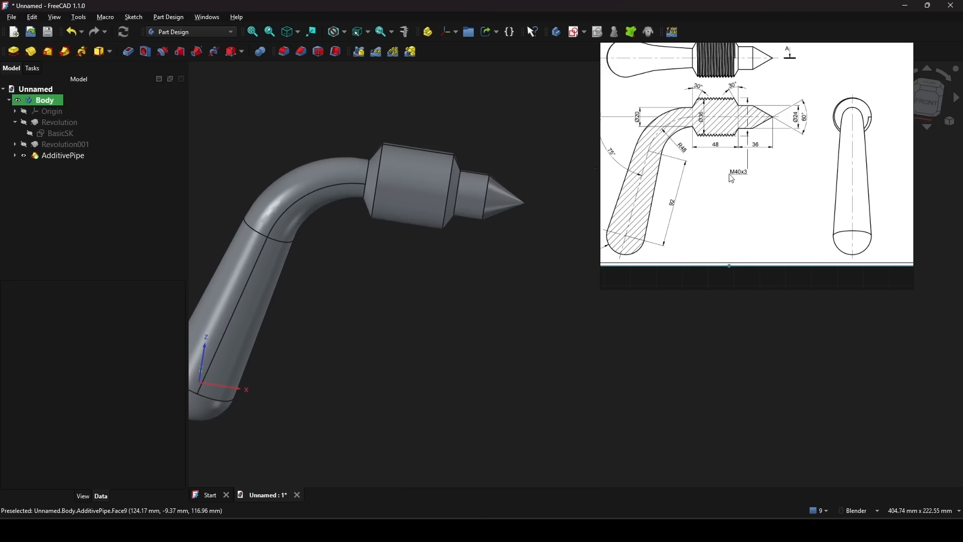
scroll(745, 120, "down", 1)
middle_click_drag(744, 122, 742, 168)
scroll(724, 141, "up", 2)
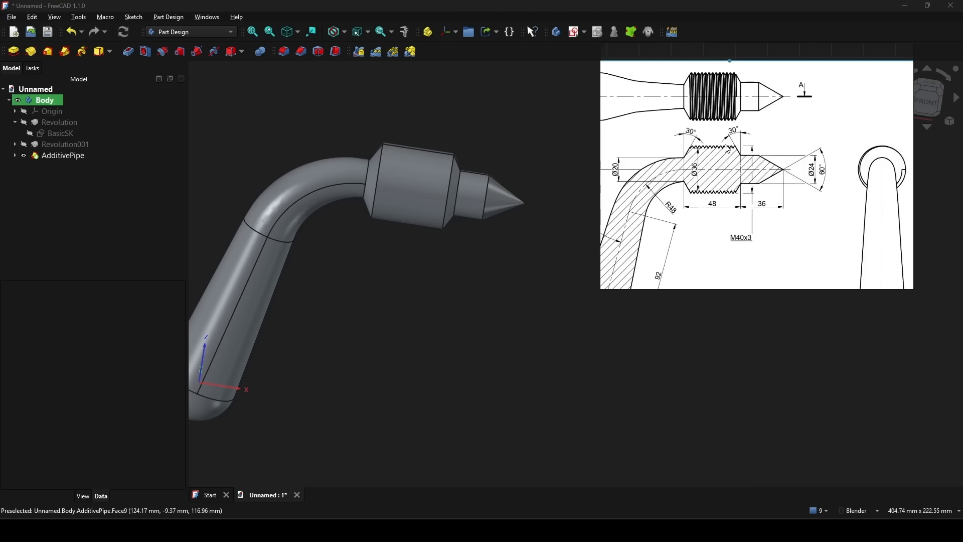
scroll(705, 161, "up", 1)
- Create a new sketch on the XZ plane for the thread profile
middle_click_drag(544, 227, 468, 256)
left_click(575, 33)
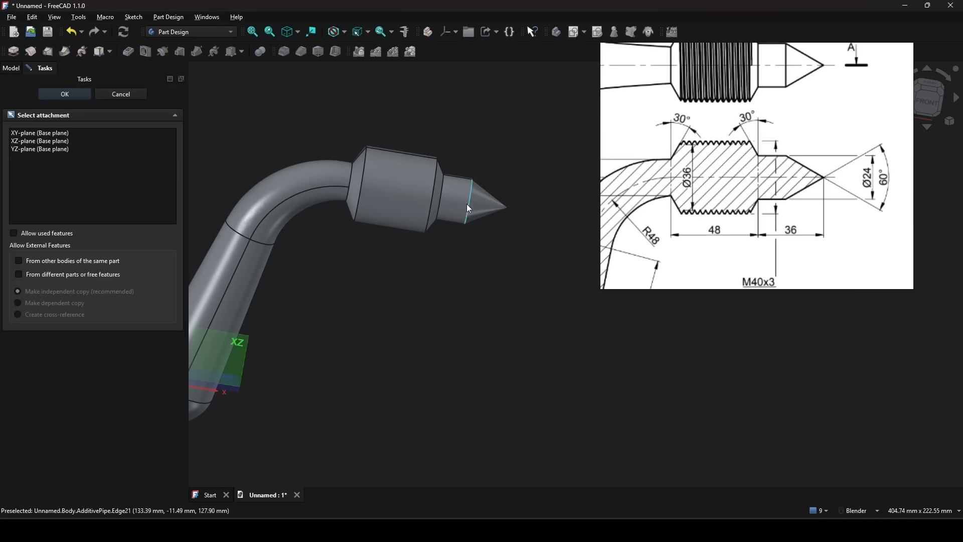
left_click(445, 236)
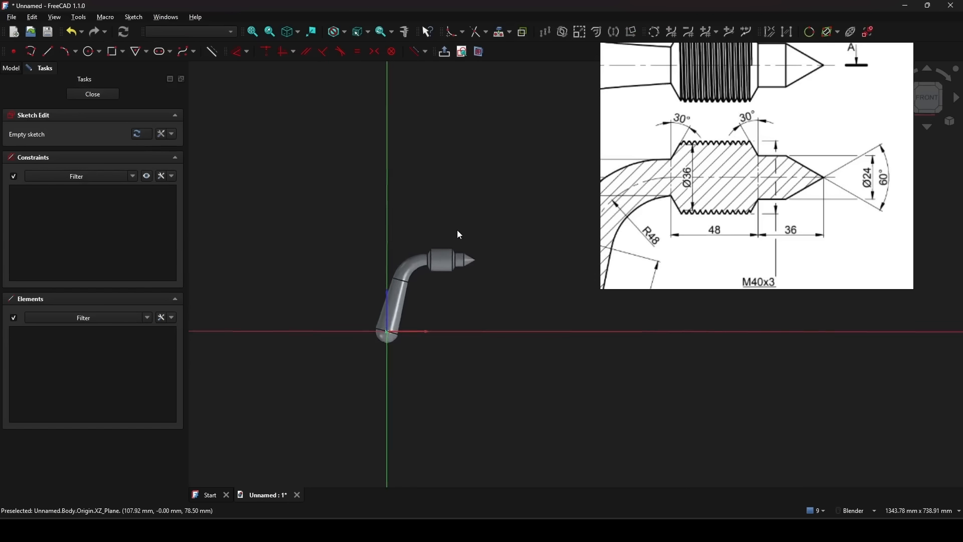
scroll(450, 251, "up", 8)
mouse_move(432, 266)
middle_mouse_down("shift")
mouse_move(497, 143)
mouse_move(481, 162)
middle_mouse_up("shift")
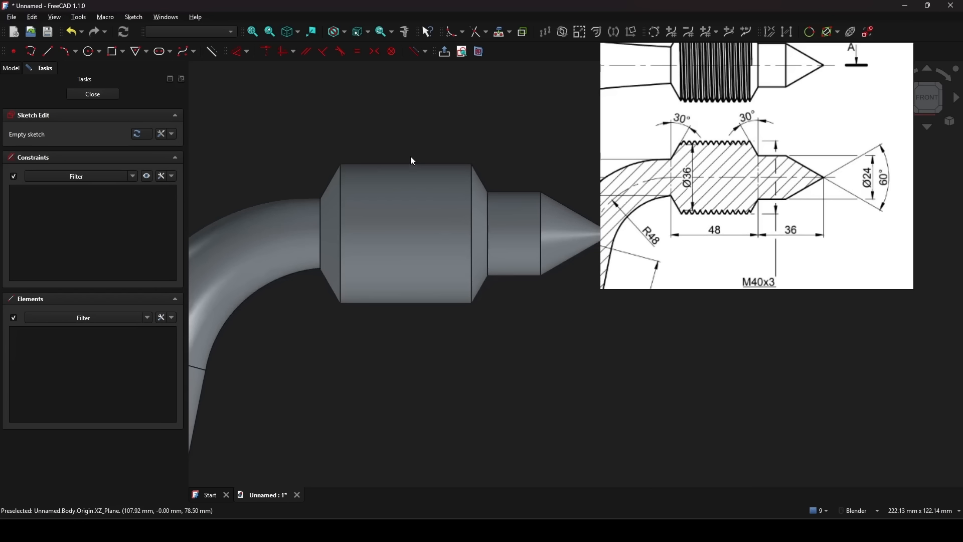
- Project the thread cylinder's upper silhouette edge and the edge of its handle-side end face into the sketch as external geometry
key("g")
key("x")
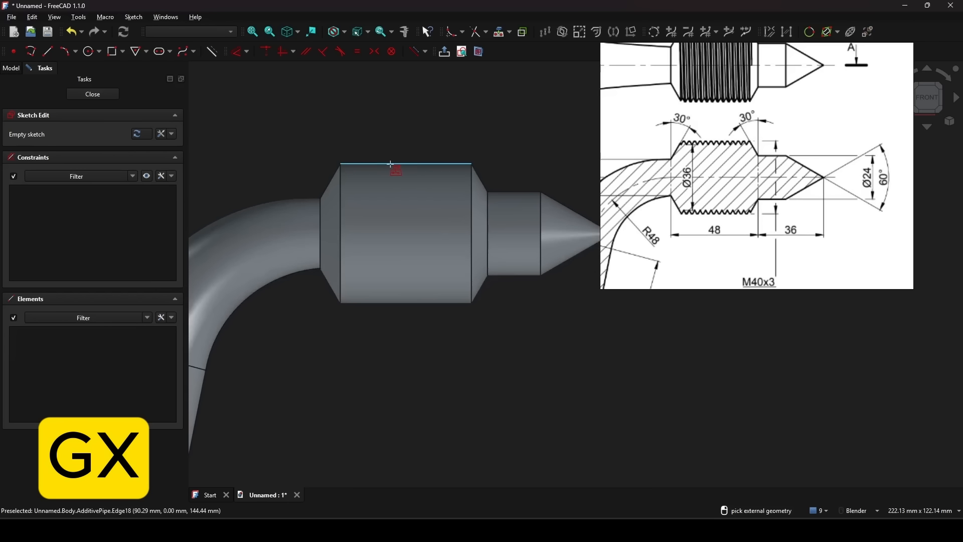
left_click(392, 166)
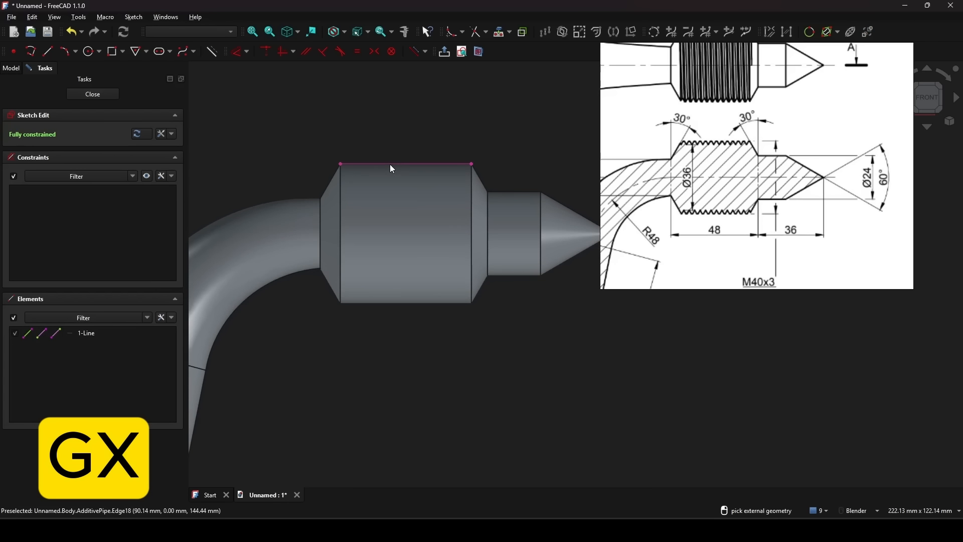
left_click(322, 217)
right_click(365, 218)
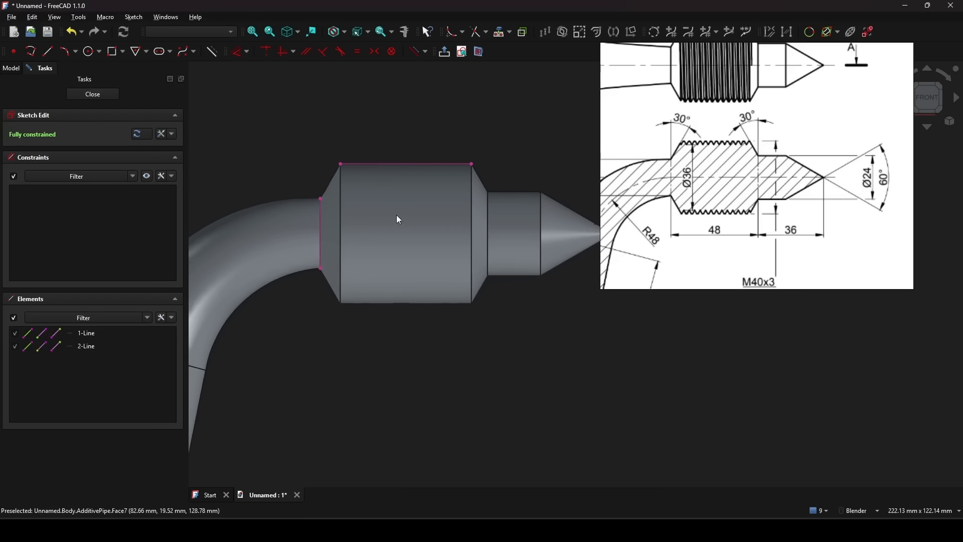
- Convert both projected lines to construction geometry
middle_click_drag(396, 215, 393, 234, "shift")
mouse_move(570, 394)
left_mouse_down()
mouse_move(430, 275)
mouse_move(268, 116)
left_mouse_up()
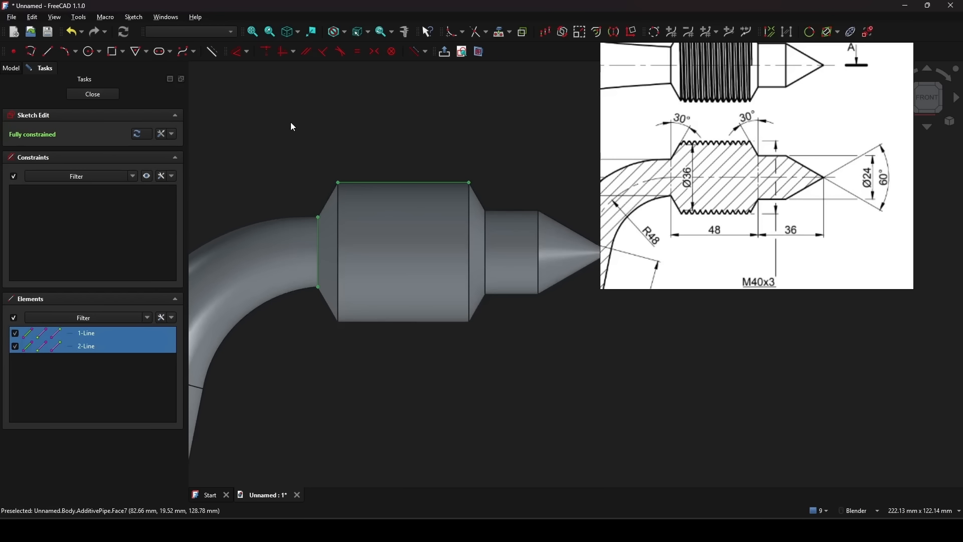
key("g")
key("n")
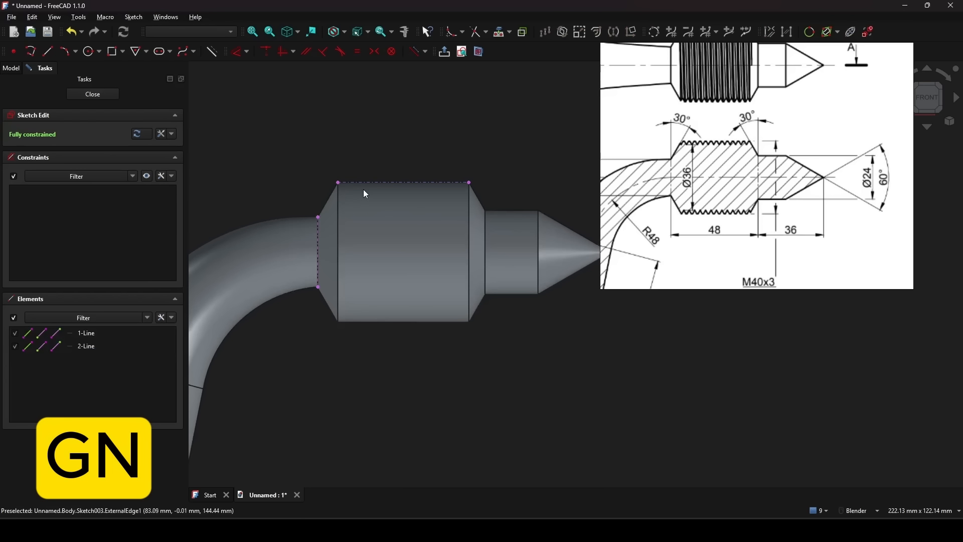
- Draw an equilateral triangle pointing down, just above the handle-side chamfer of the threaded part
scroll(330, 194, "up", 3)
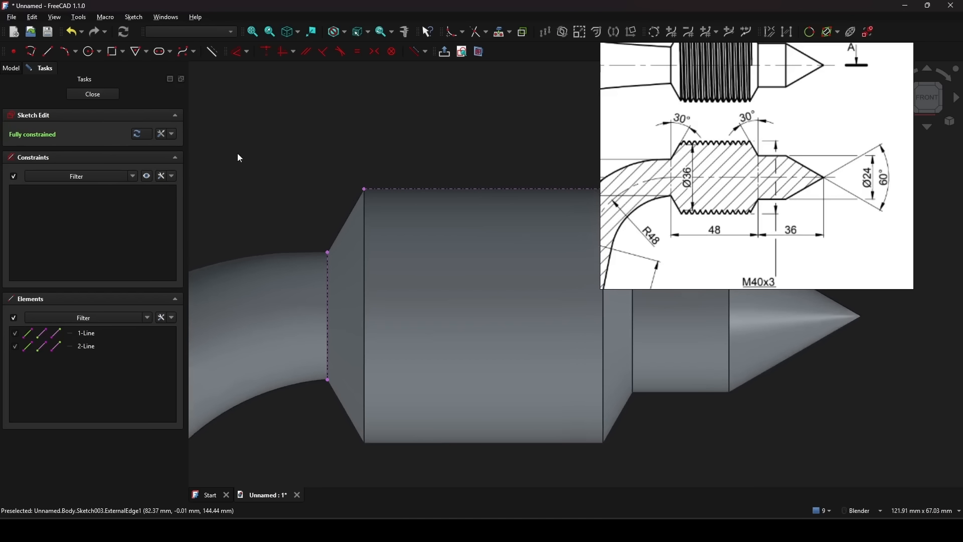
left_click(146, 52)
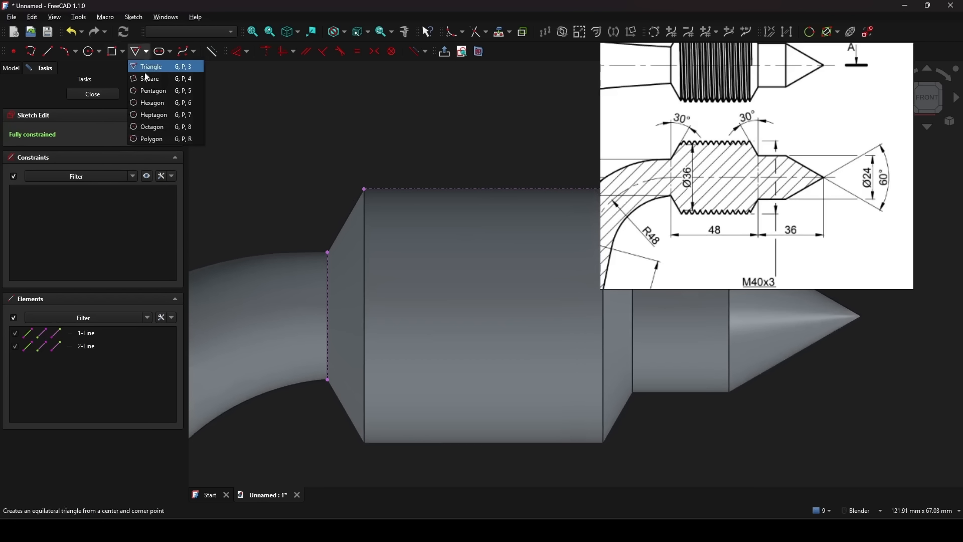
left_click(171, 68)
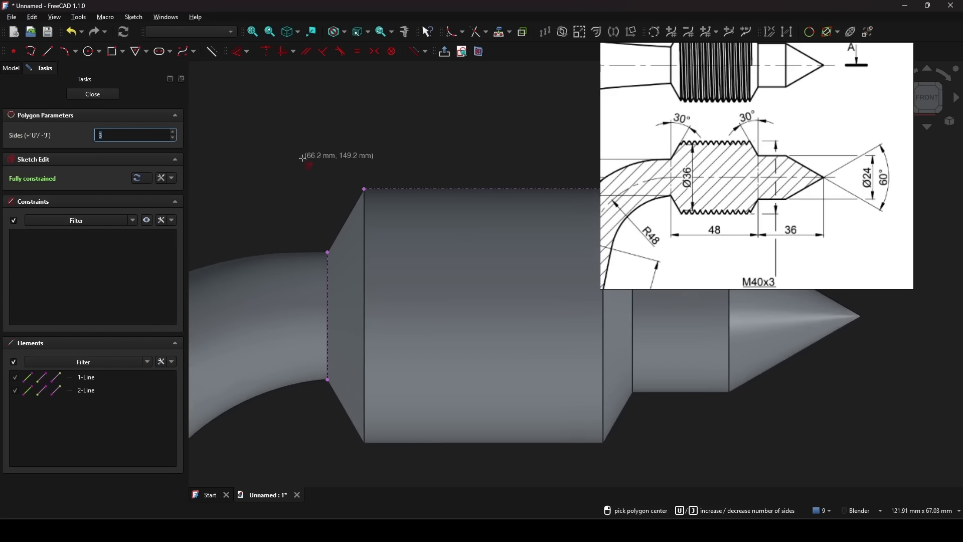
left_click(342, 180)
scroll(379, 186, "up", 2)
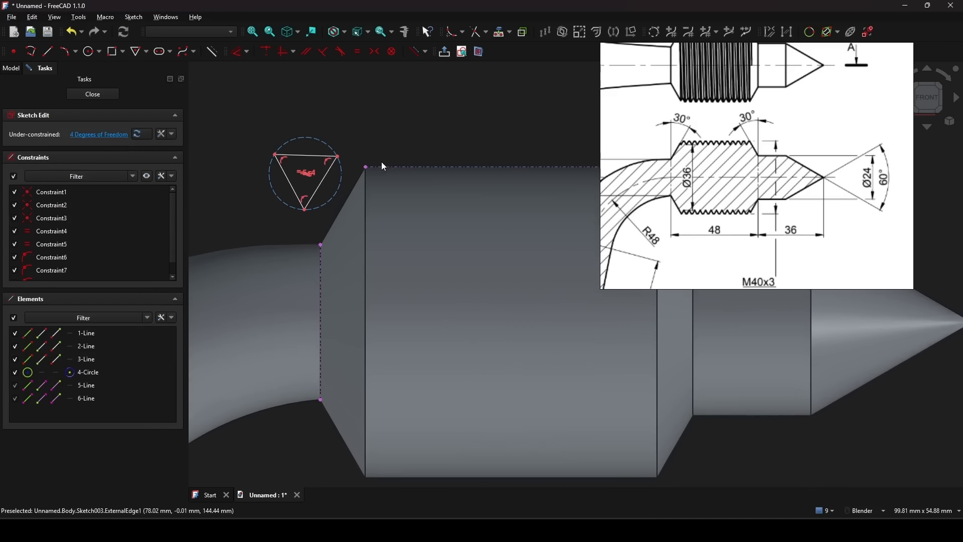
- Align the triangle's lower corner vertically with the centre of its circumscribed circle
left_click(307, 210)
scroll(307, 209, "up", 4)
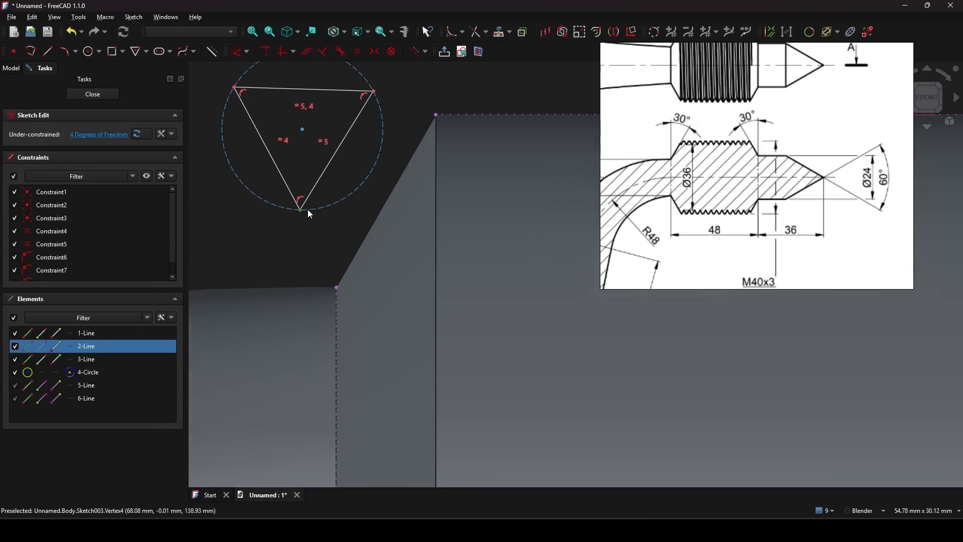
left_click(302, 130)
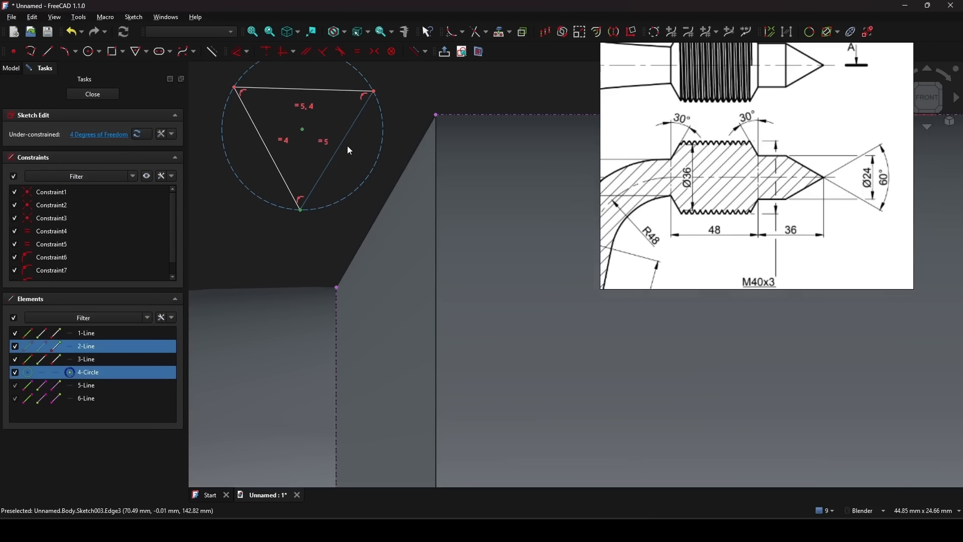
key("v")
scroll(348, 151, "down", 4)
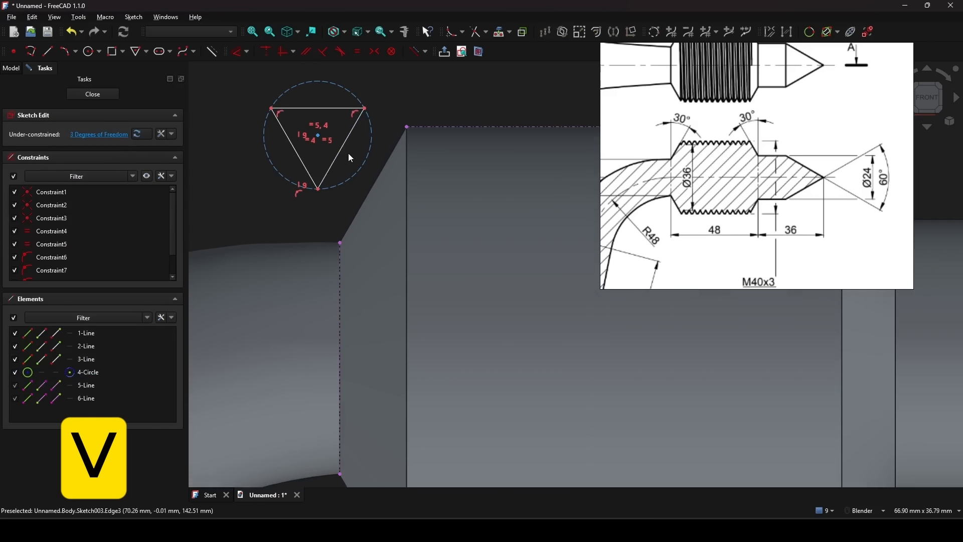
- Align the triangle's lower corner vertically with the upper endpoint of the projected end-face line
left_click(308, 180)
left_click(329, 234)
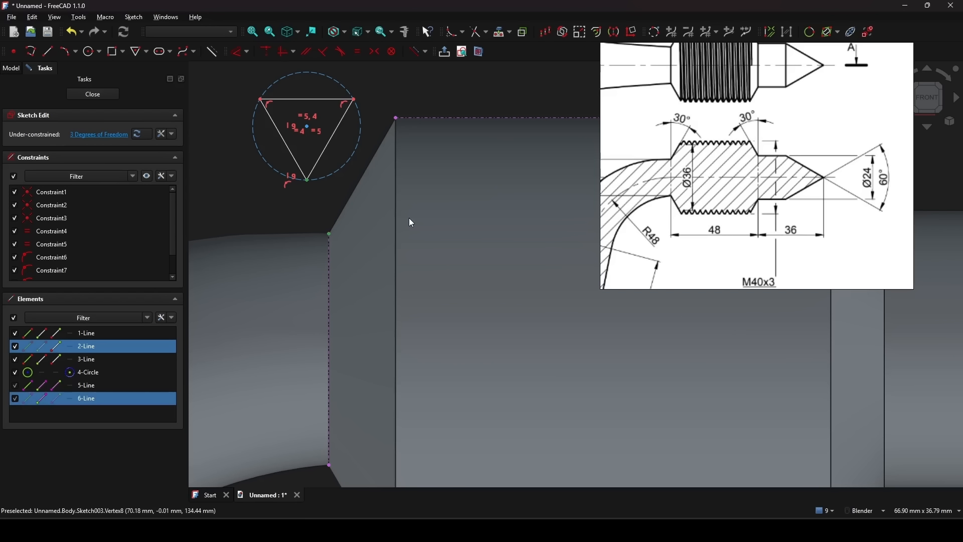
key("v")
middle_click_drag(395, 161, 387, 194, "shift")
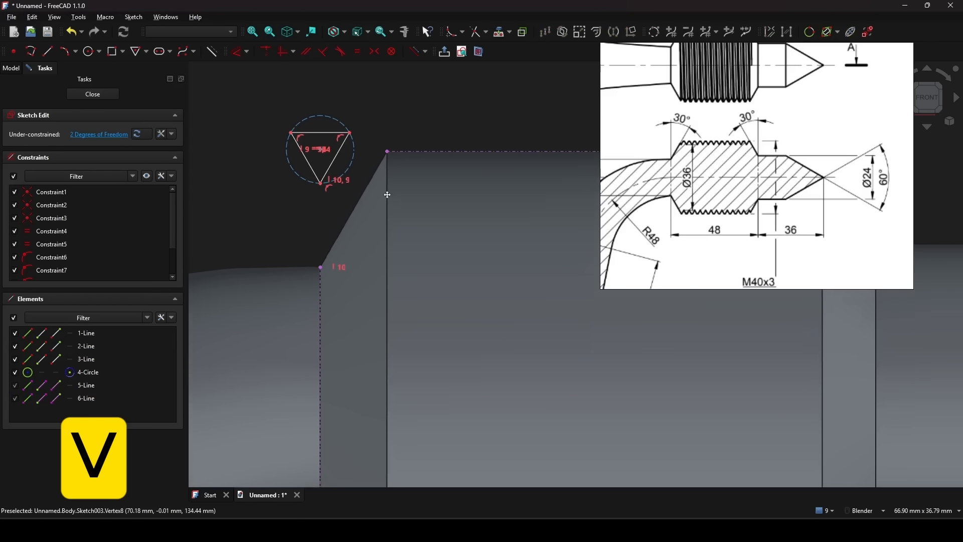
- Align the triangle's upper right corner horizontally with the nearest endpoint of the projected cylinder edge
left_click(351, 134)
left_click(387, 151)
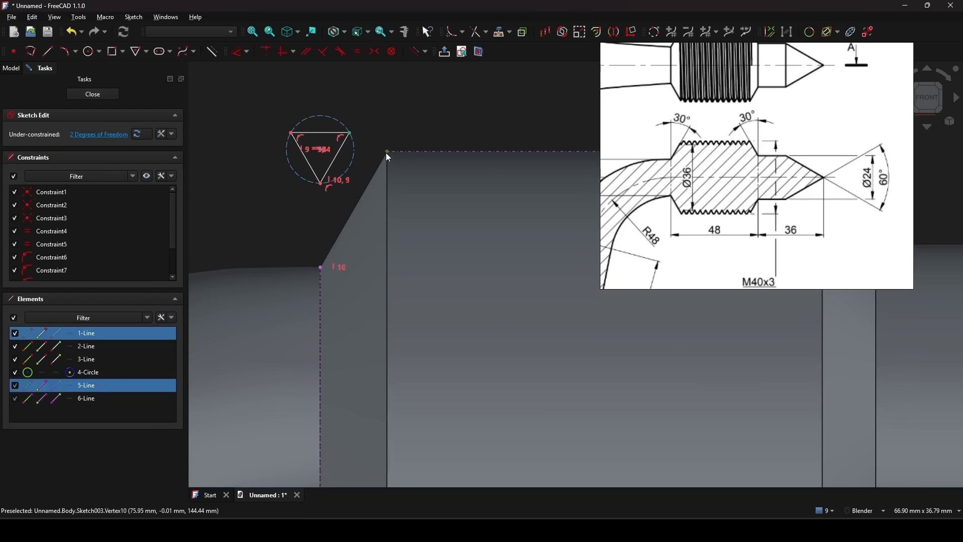
key("h")
scroll(355, 191, "up", 2)
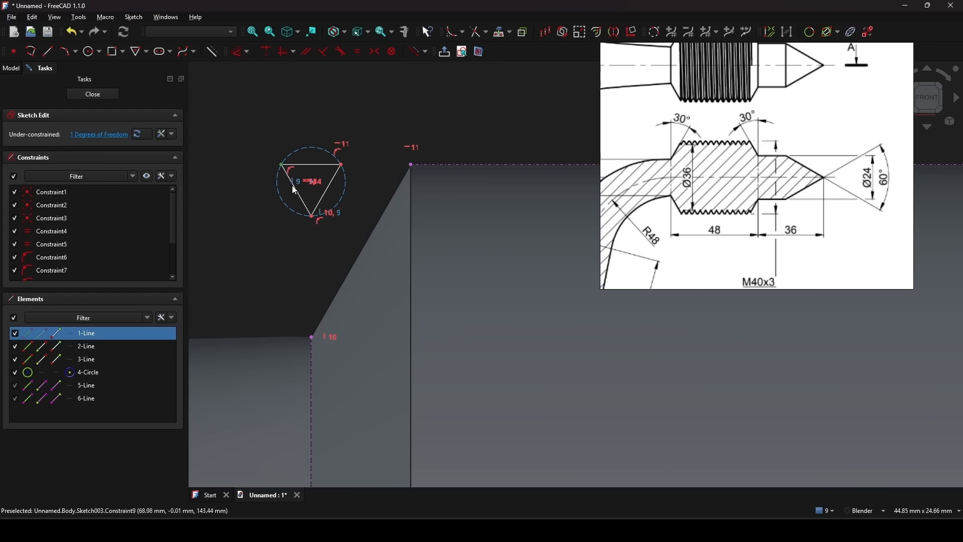
- Dimension the triangle's vertical height as 2 mm and close the sketch
left_click(312, 216)
key("d")
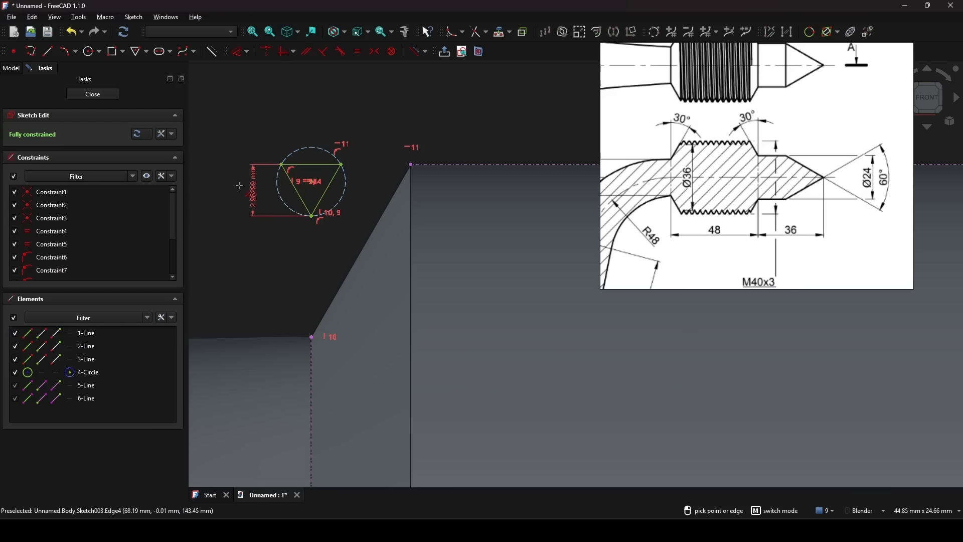
left_click(231, 191)
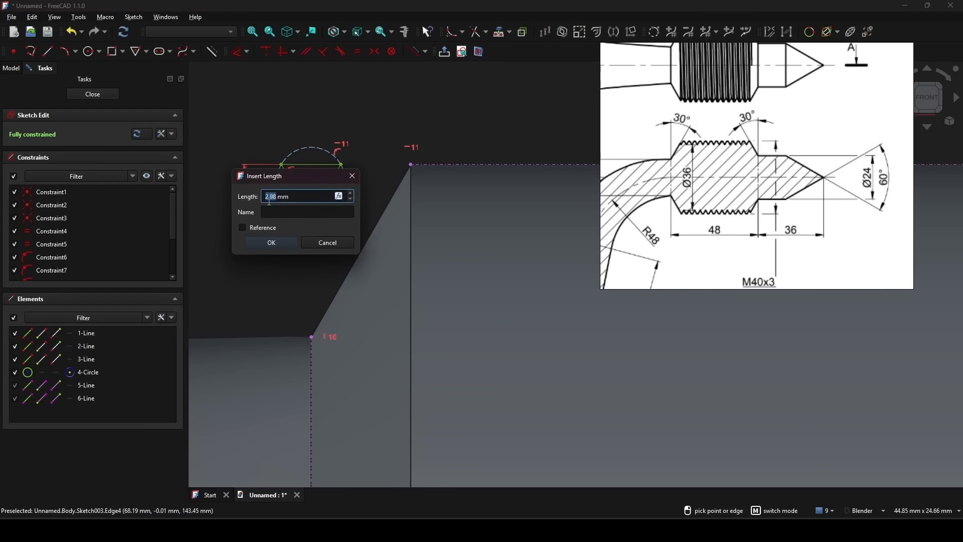
left_click(288, 243)
key("Escape")
middle_click_drag(368, 218, 333, 210, "shift")
scroll(336, 209, "down", 2)
scroll(347, 167, "up", 3)
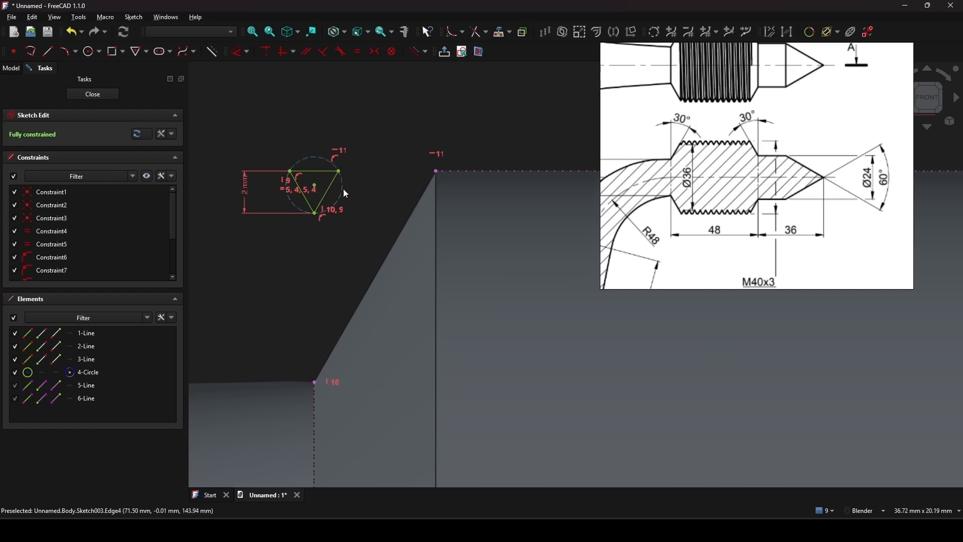
scroll(343, 188, "down", 5)
left_click(93, 94)
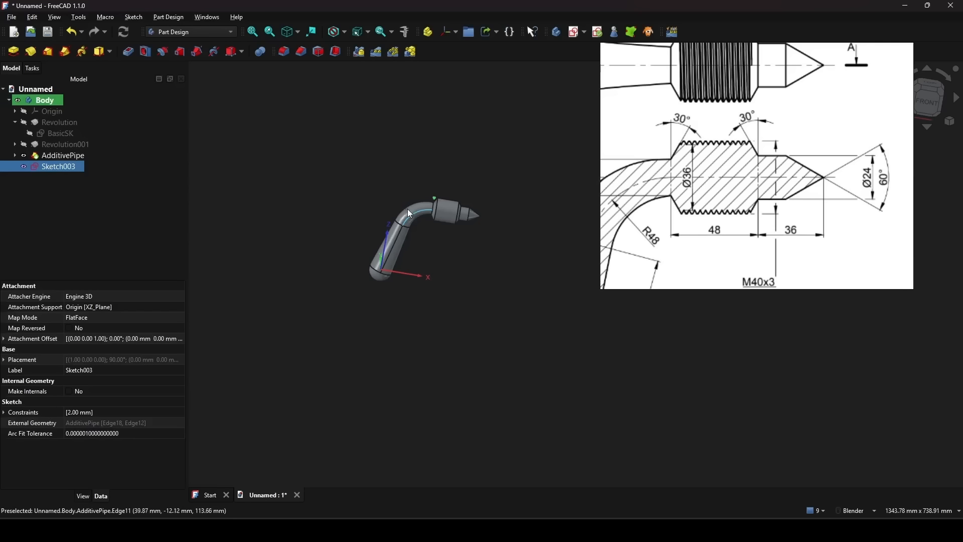
- Start a subtractive helix from the triangle sketch, with a circular edge of the threaded part's handle-side chamfer as its axis
scroll(404, 244, "up", 3)
middle_click_drag(489, 248, 376, 300, "shift")
middle_click_drag(393, 226, 395, 269, "shift")
scroll(395, 268, "up", 2)
left_click(41, 168)
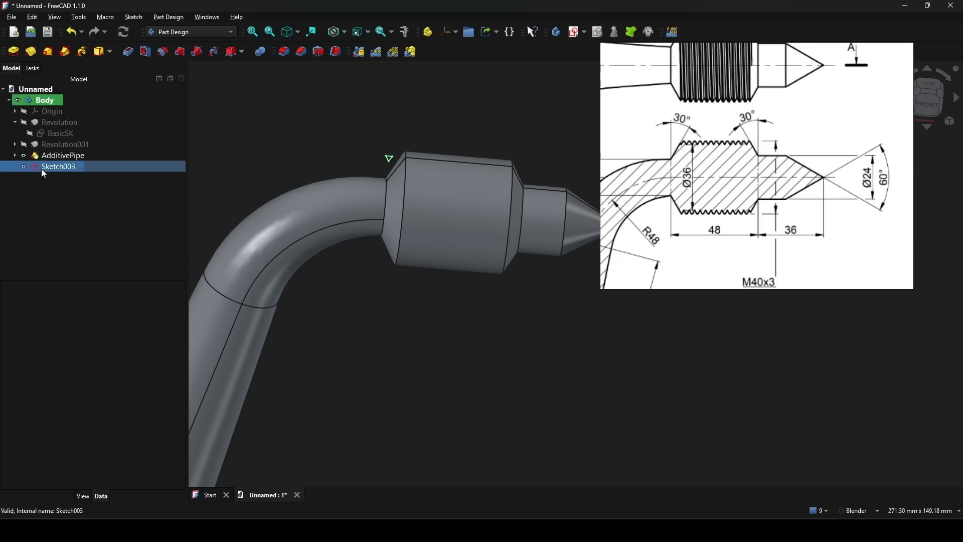
left_click(214, 52)
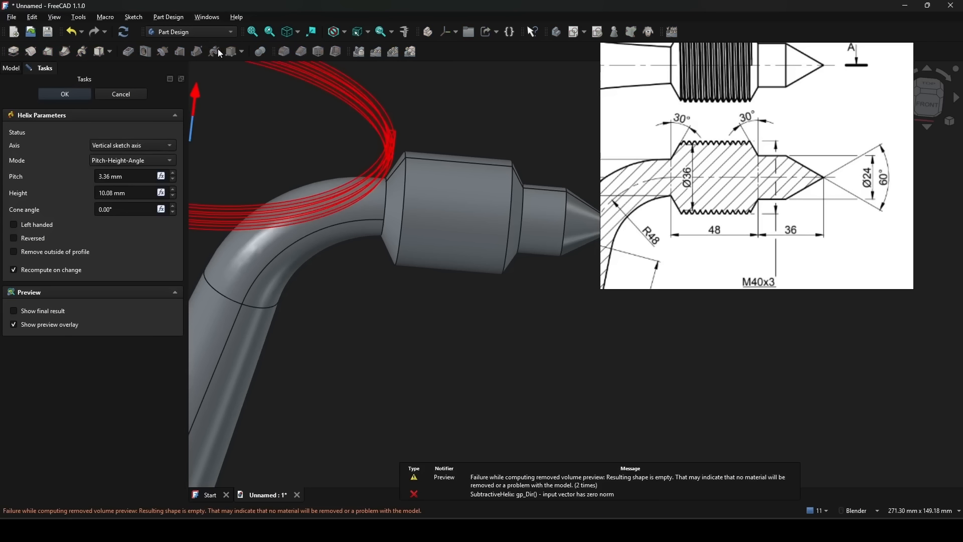
middle_click_drag(458, 173, 503, 279)
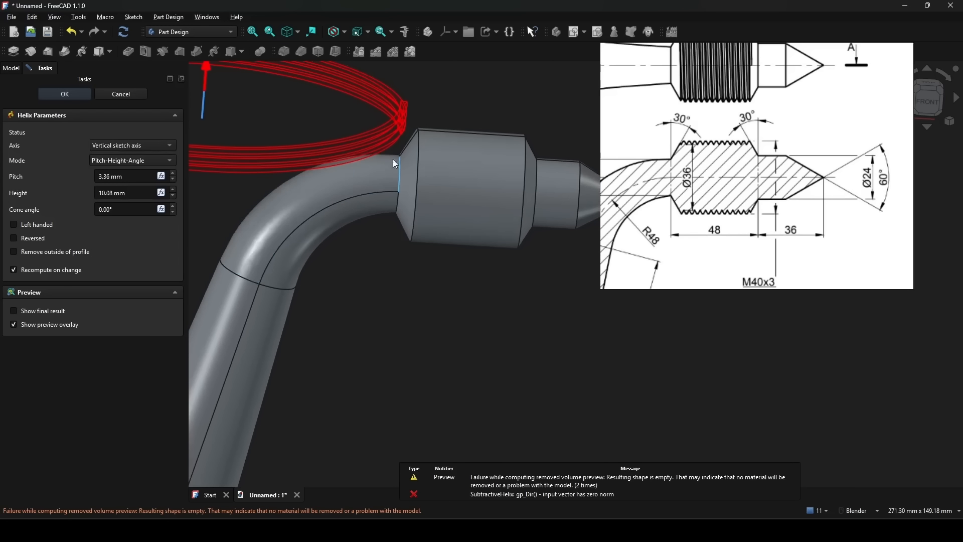
left_click(126, 145)
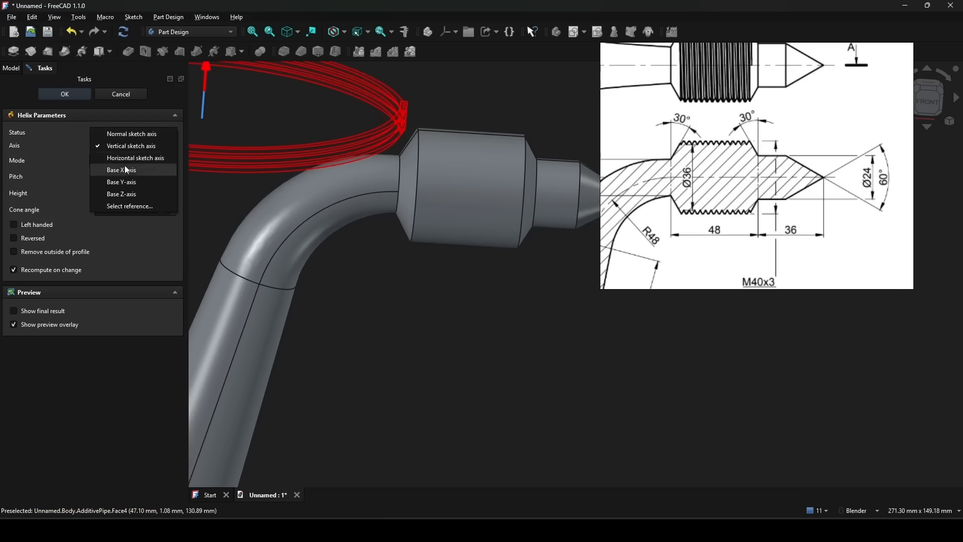
left_click(129, 207)
middle_click_drag(342, 243, 359, 219)
left_click(390, 204)
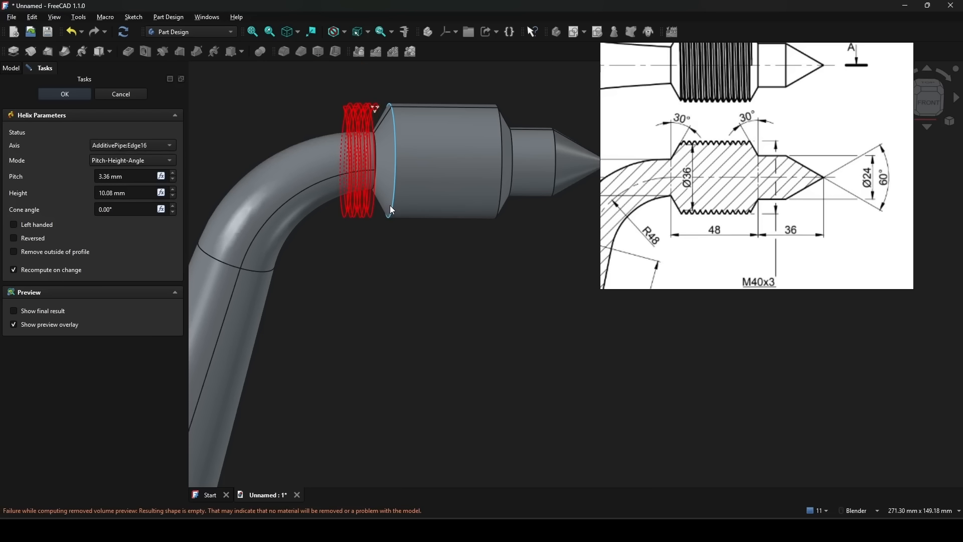
middle_click_drag(421, 219, 378, 222)
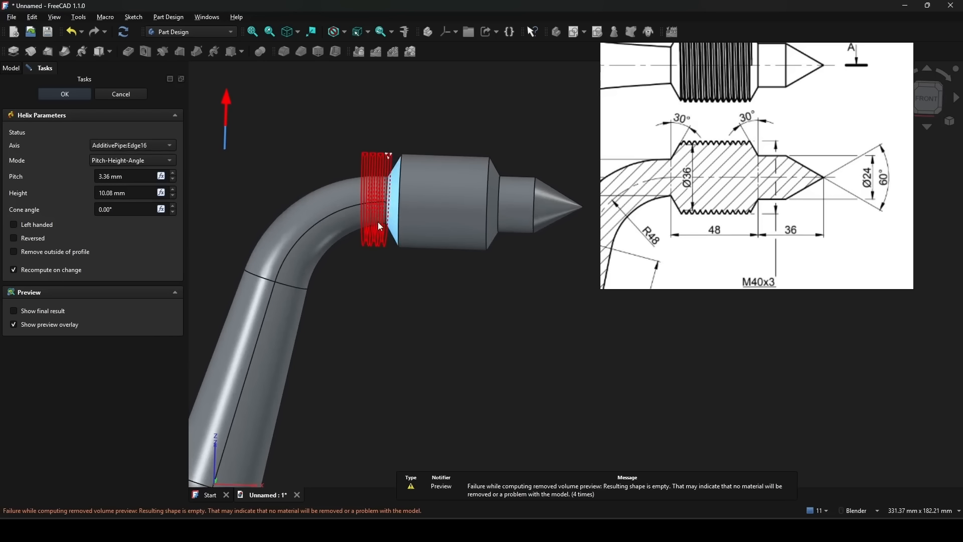
- Reverse the helix direction so that it runs along the threaded part towards the pointed tip
scroll(368, 180, "up", 3)
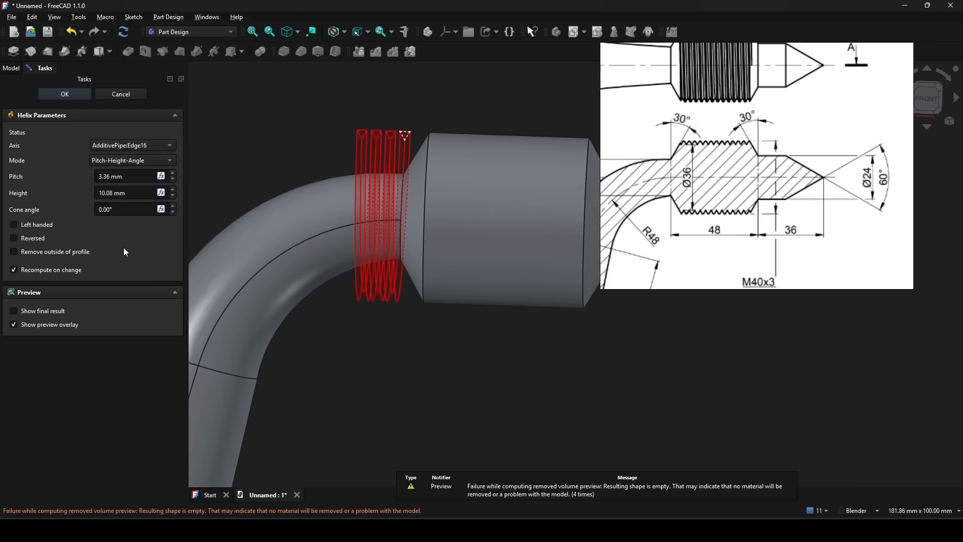
left_click(22, 239)
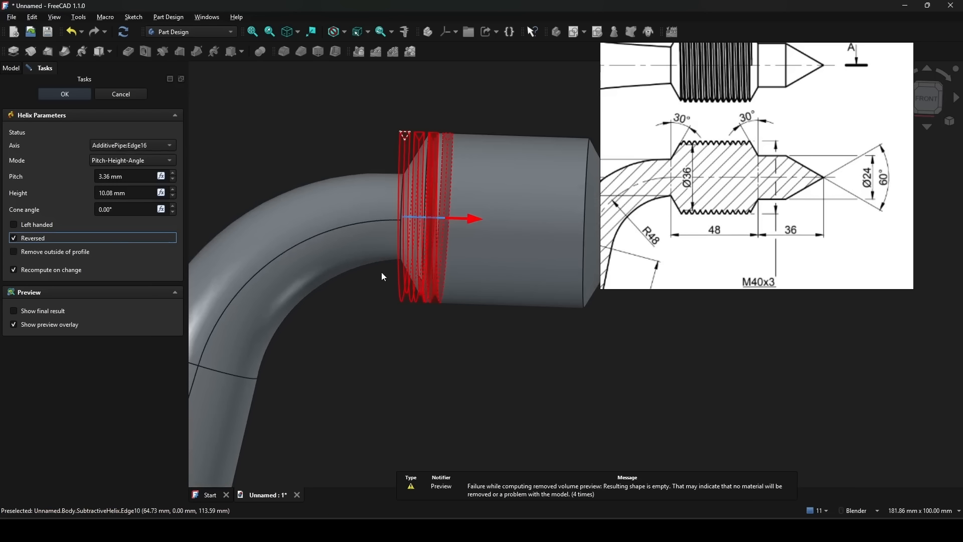
scroll(415, 301, "down", 2)
mouse_move(416, 301)
middle_mouse_down()
mouse_move(470, 318)
mouse_move(392, 299)
middle_mouse_up()
- Check the M40x3 callout in the reference drawing and set the helix pitch to 3 mm
scroll(809, 216, "down", 5)
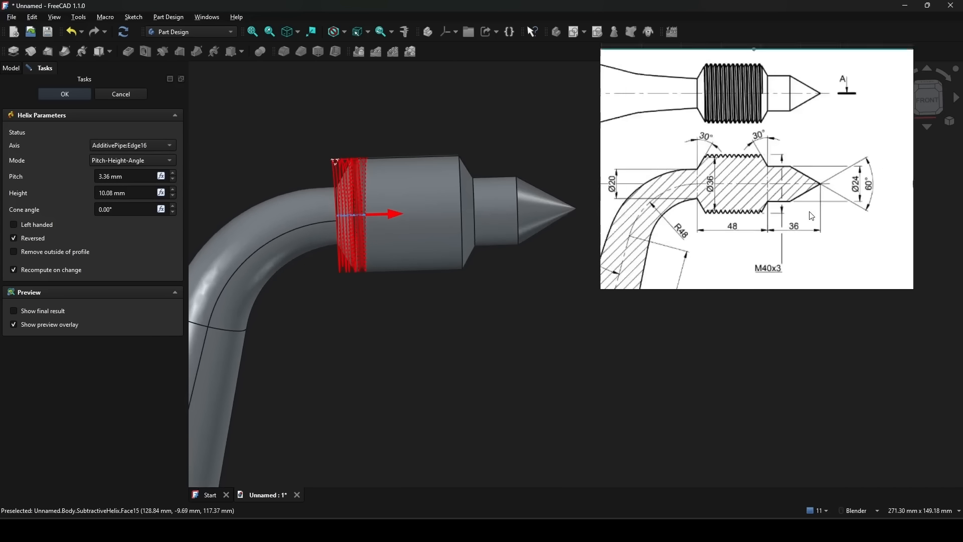
middle_click_drag(809, 216, 785, 163)
scroll(784, 176, "up", 6)
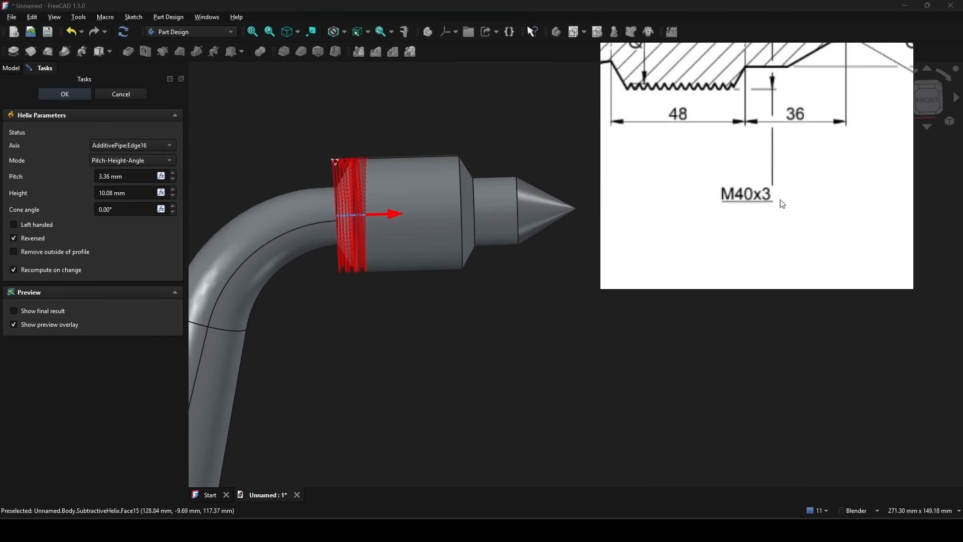
scroll(370, 204, "down", 4)
scroll(381, 208, "up", 3)
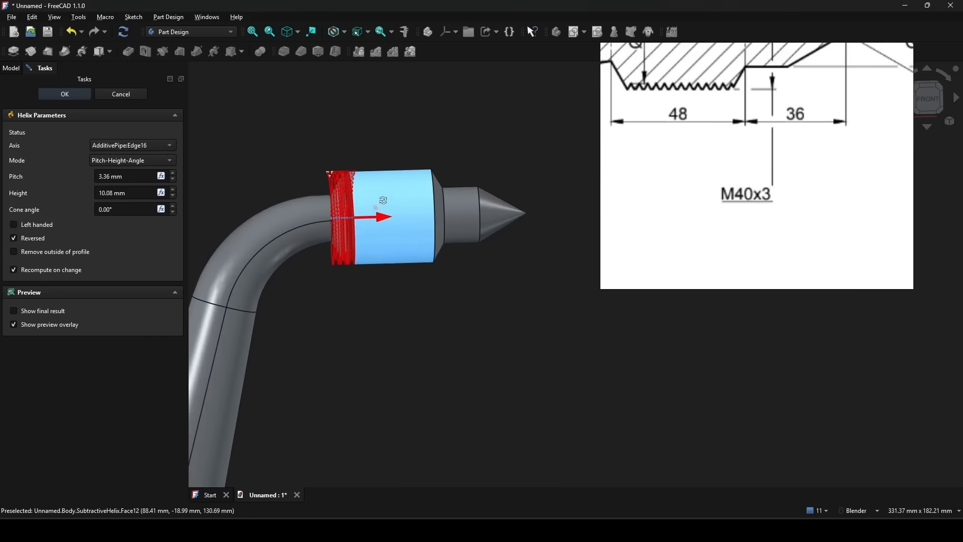
left_click(144, 178)
key("ctrl+a")
type("3")
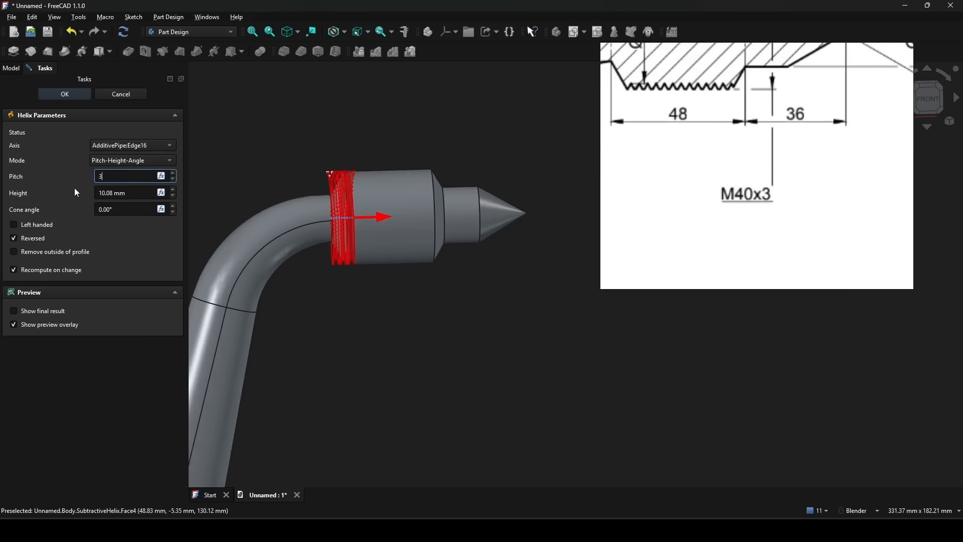
- Extend the helix height to 52.08 mm, past the far end of the threaded part, and finish the thread cut
left_click(111, 193)
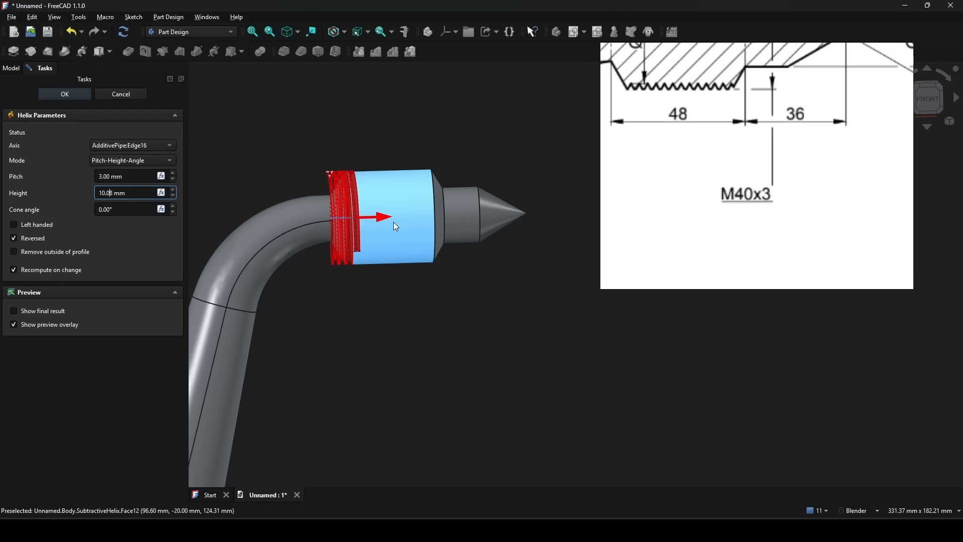
left_click_drag(386, 217, 478, 212)
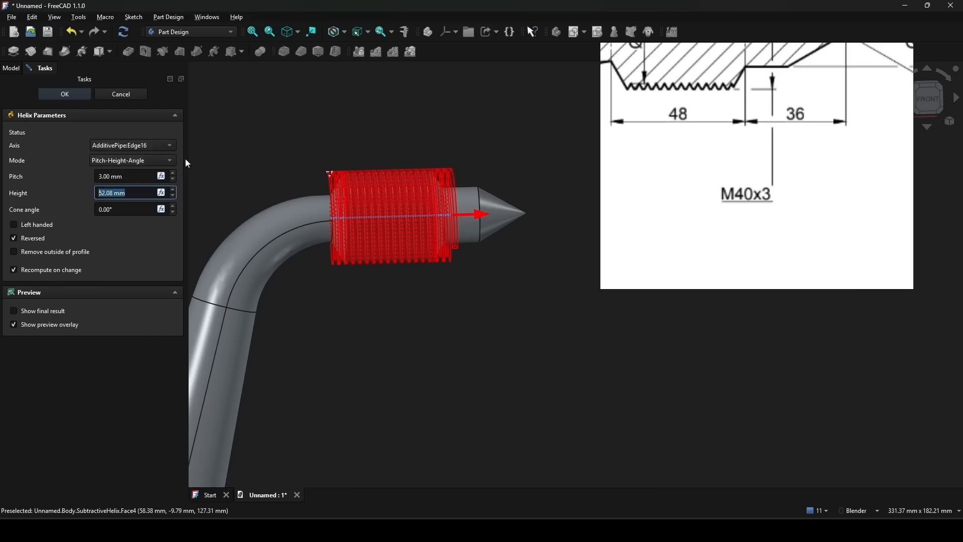
left_click(64, 94)
middle_click_drag(199, 214, 403, 260)
scroll(401, 261, "down", 3)
middle_click_drag(302, 273, 458, 264)
scroll(307, 310, "up", 2)
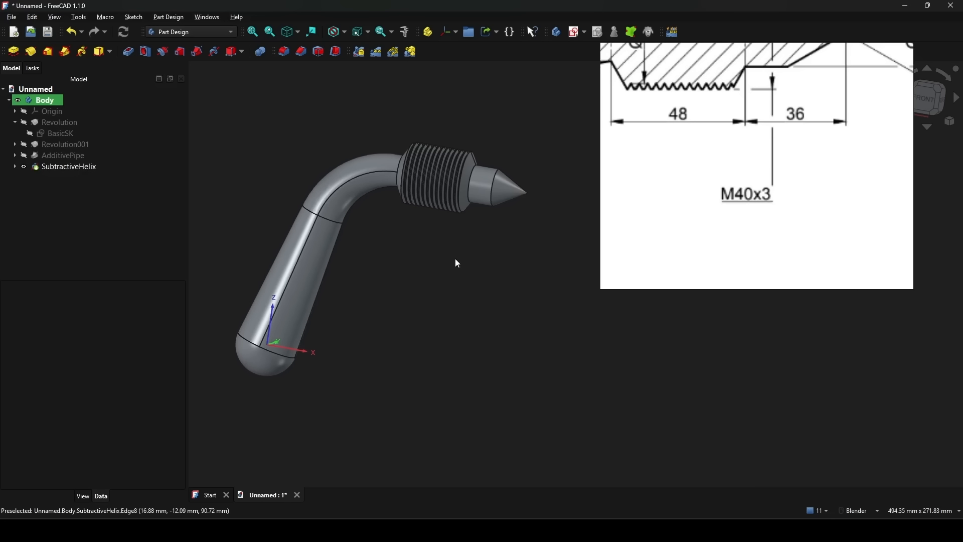